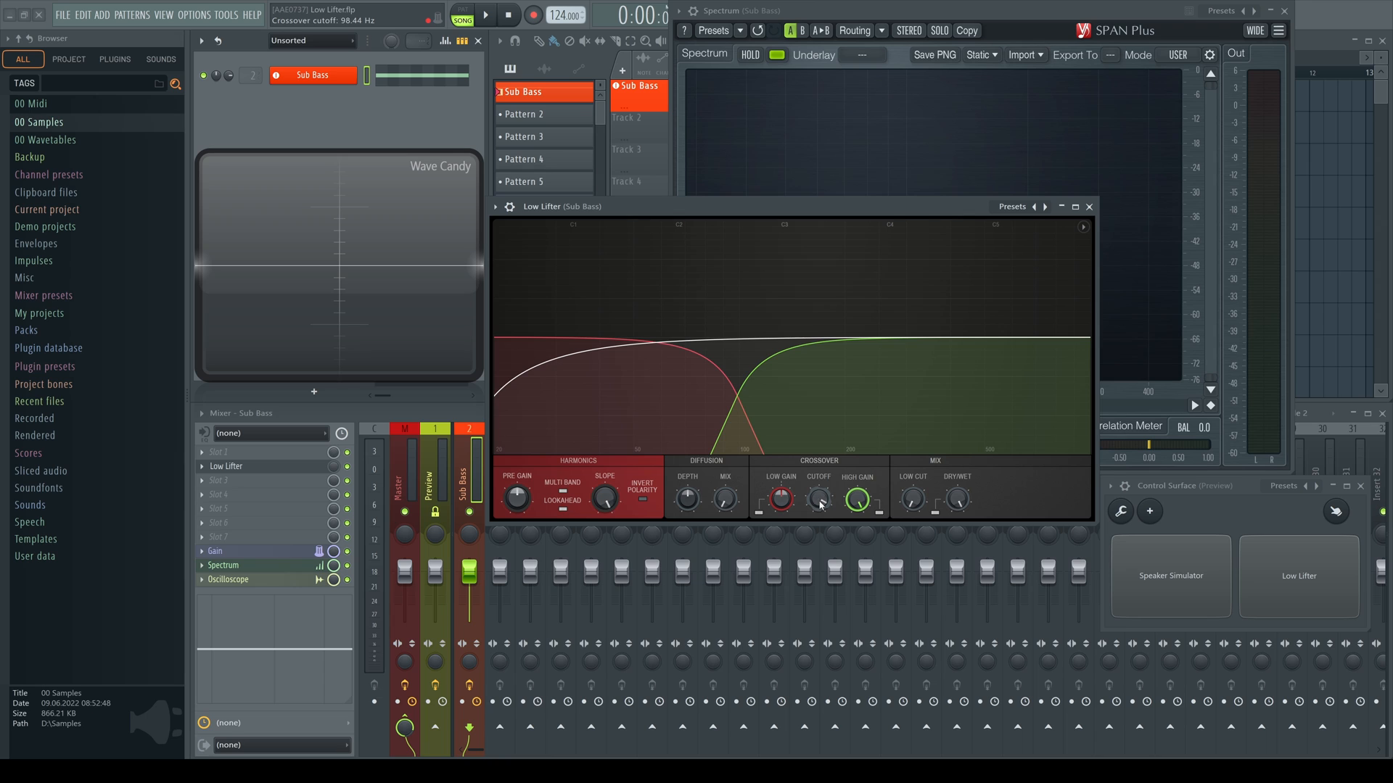
# Raise Low Lifter's crossover cutoff slightly and play the unprocessed sub bass to view its spectrum.
pyautogui.moveTo(818, 499)
pyautogui.mouseDown()
pyautogui.moveTo(818, 524)
pyautogui.moveTo(818, 499)
pyautogui.mouseUp()
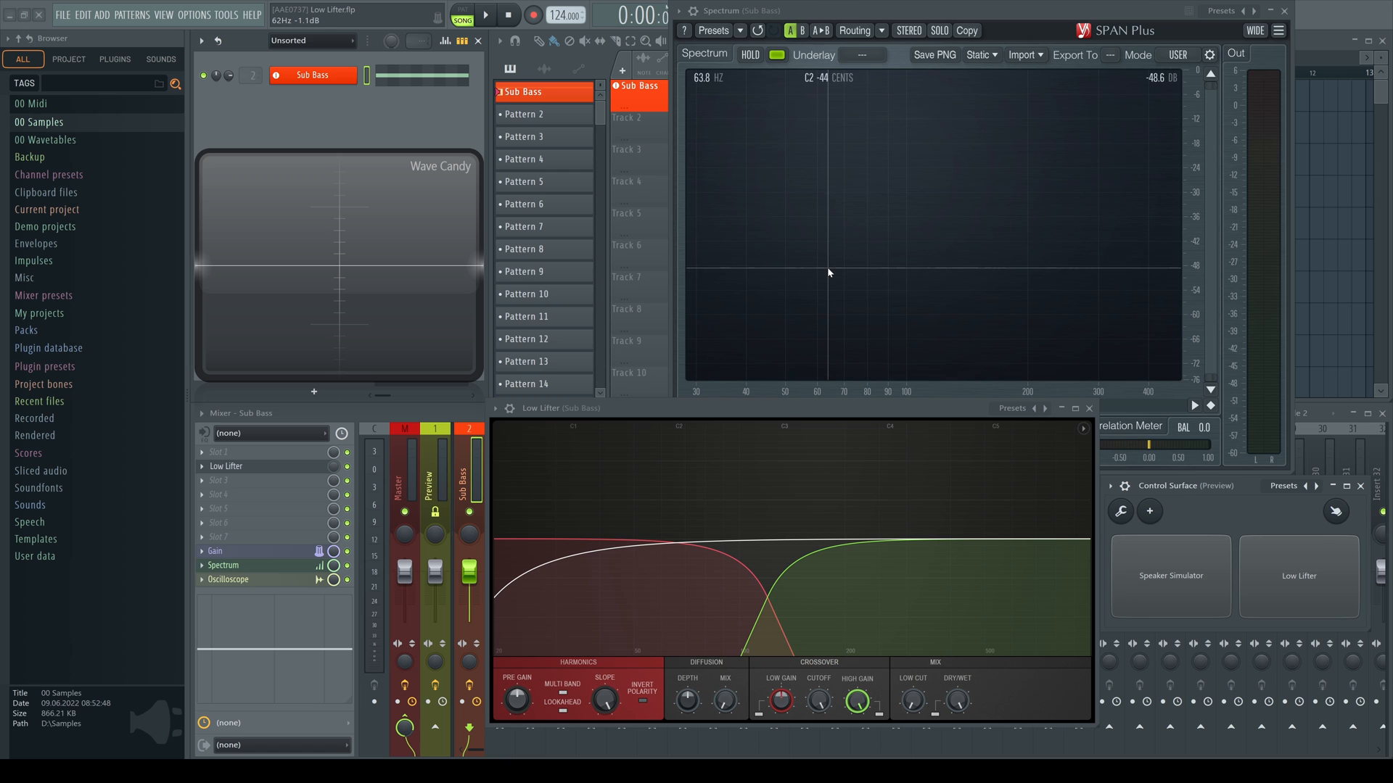
pyautogui.press('space')
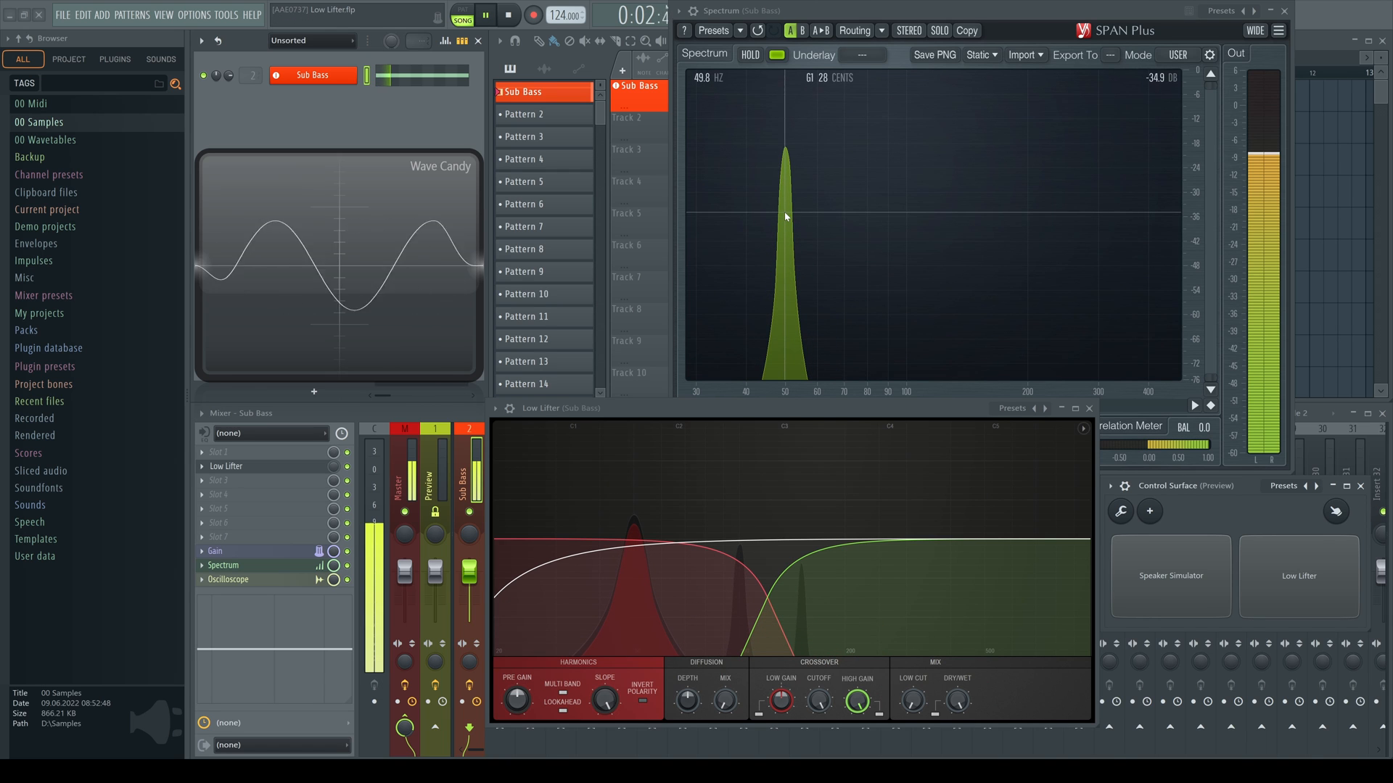
pyautogui.press('space')
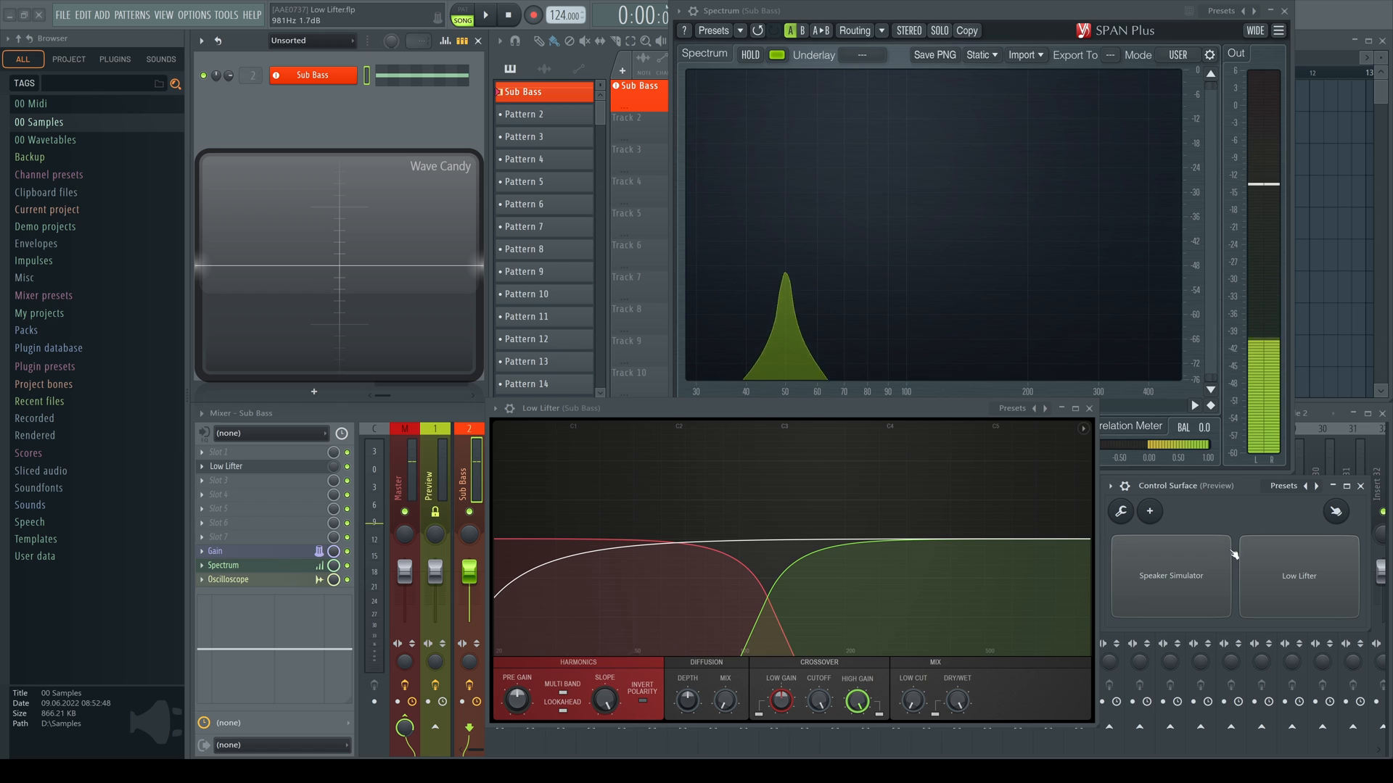
# Enable Low Lifter and play the sub bass, switching the effect off and on to compare the harmonics.
pyautogui.click(1264, 581)
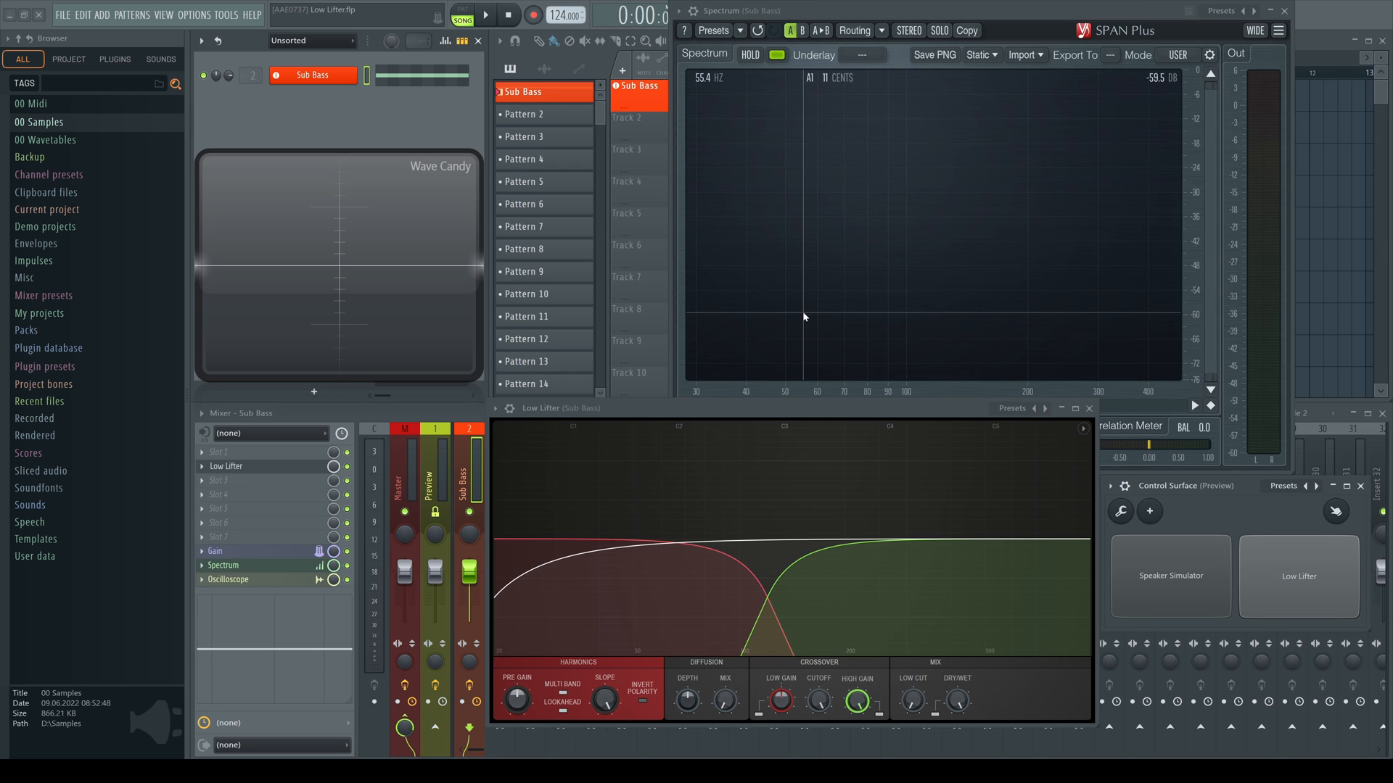
pyautogui.press('space')
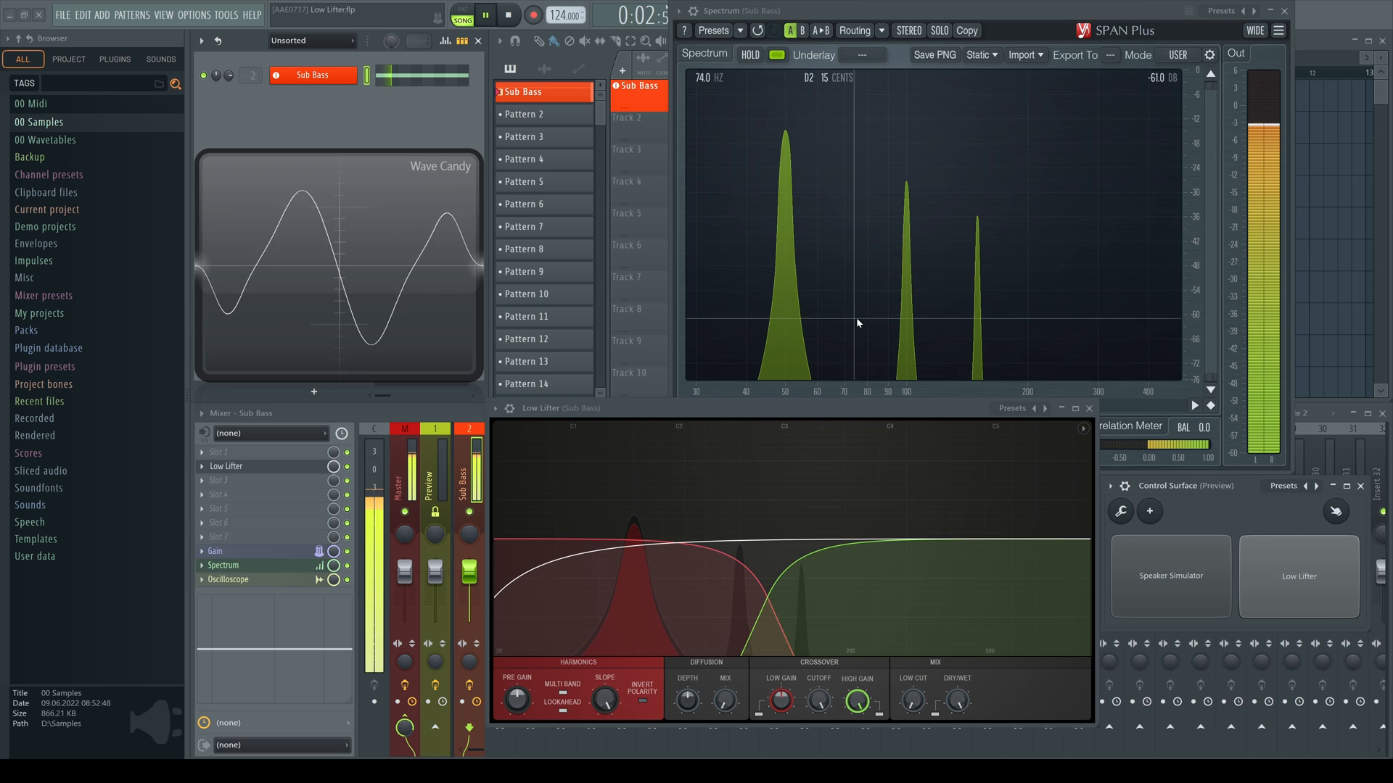
pyautogui.click(1302, 569)
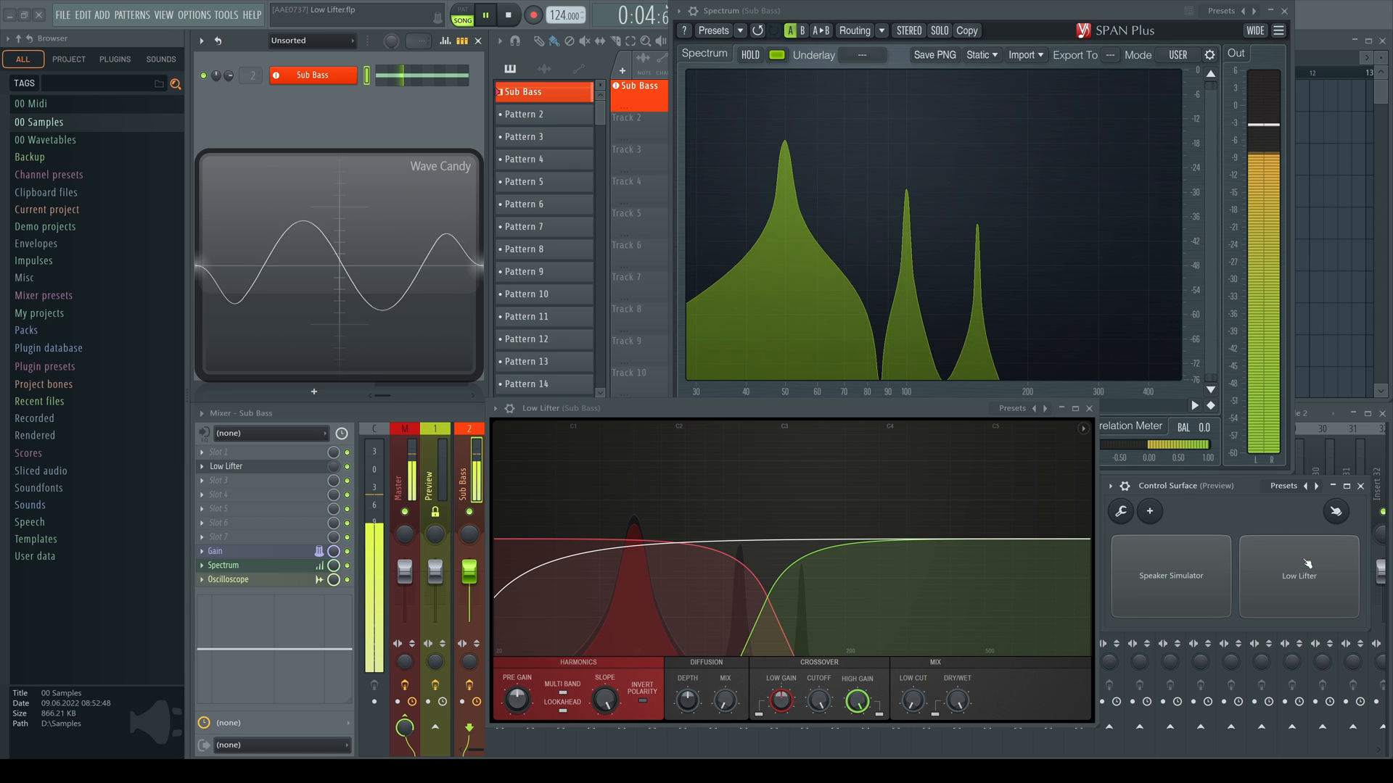
pyautogui.click(1308, 564)
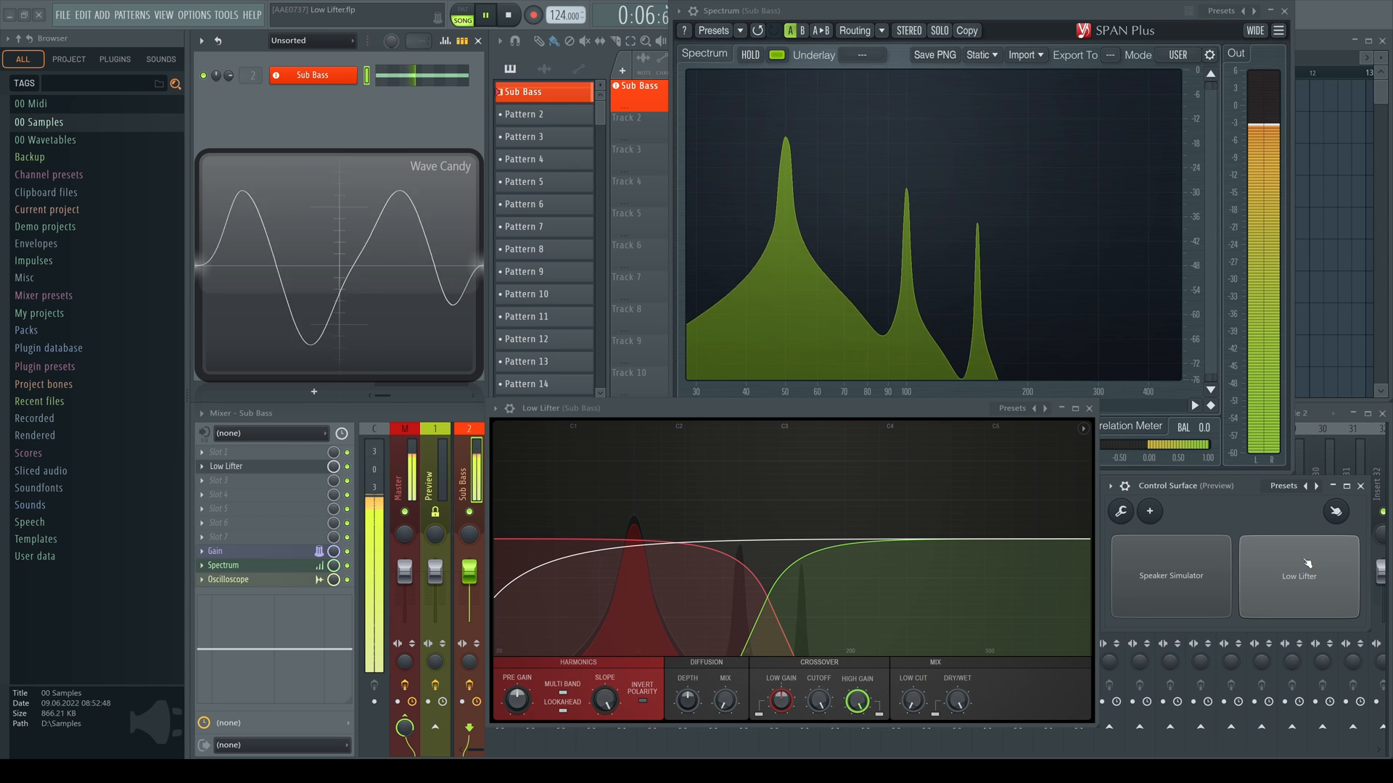
pyautogui.press('space')
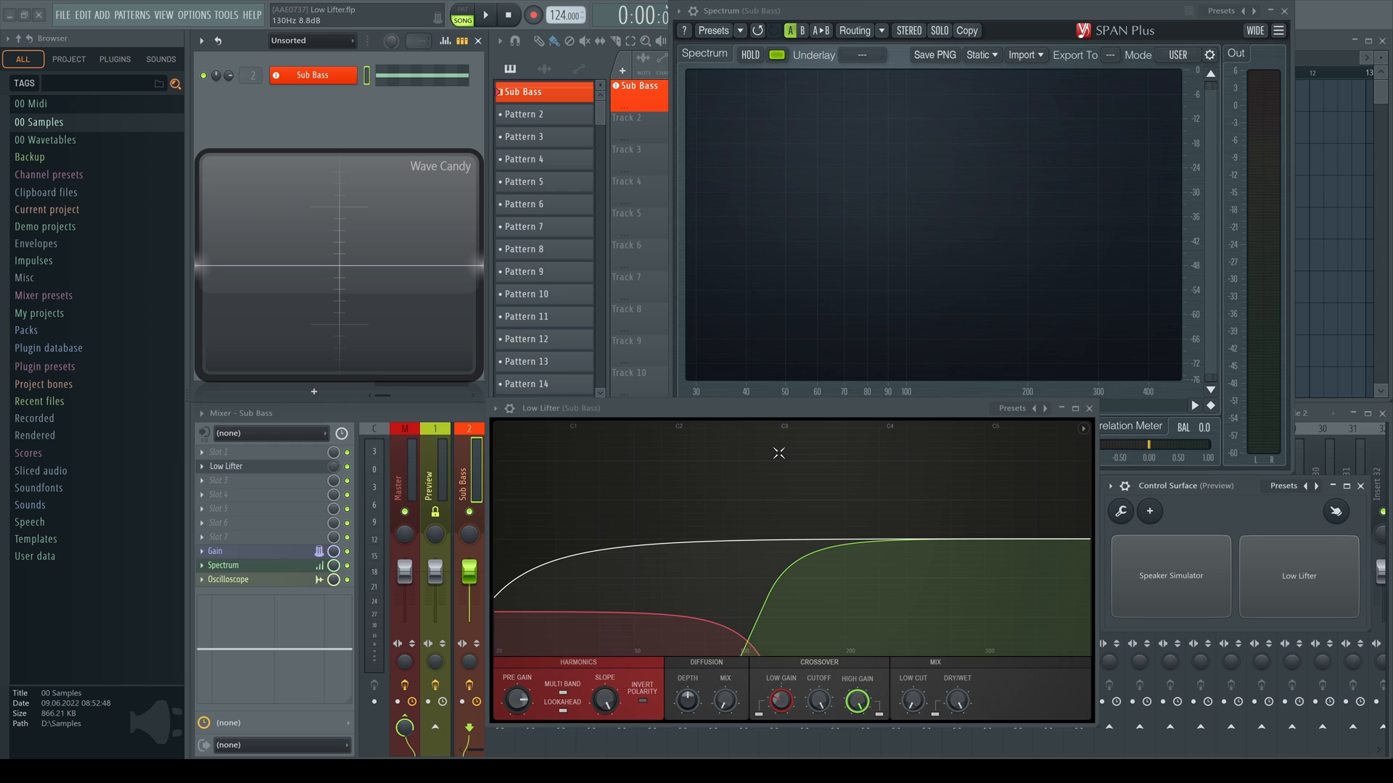
# Play the sub bass through the Speaker Simulator and compare it with Low Lifter switched on and off.
pyautogui.press('space')
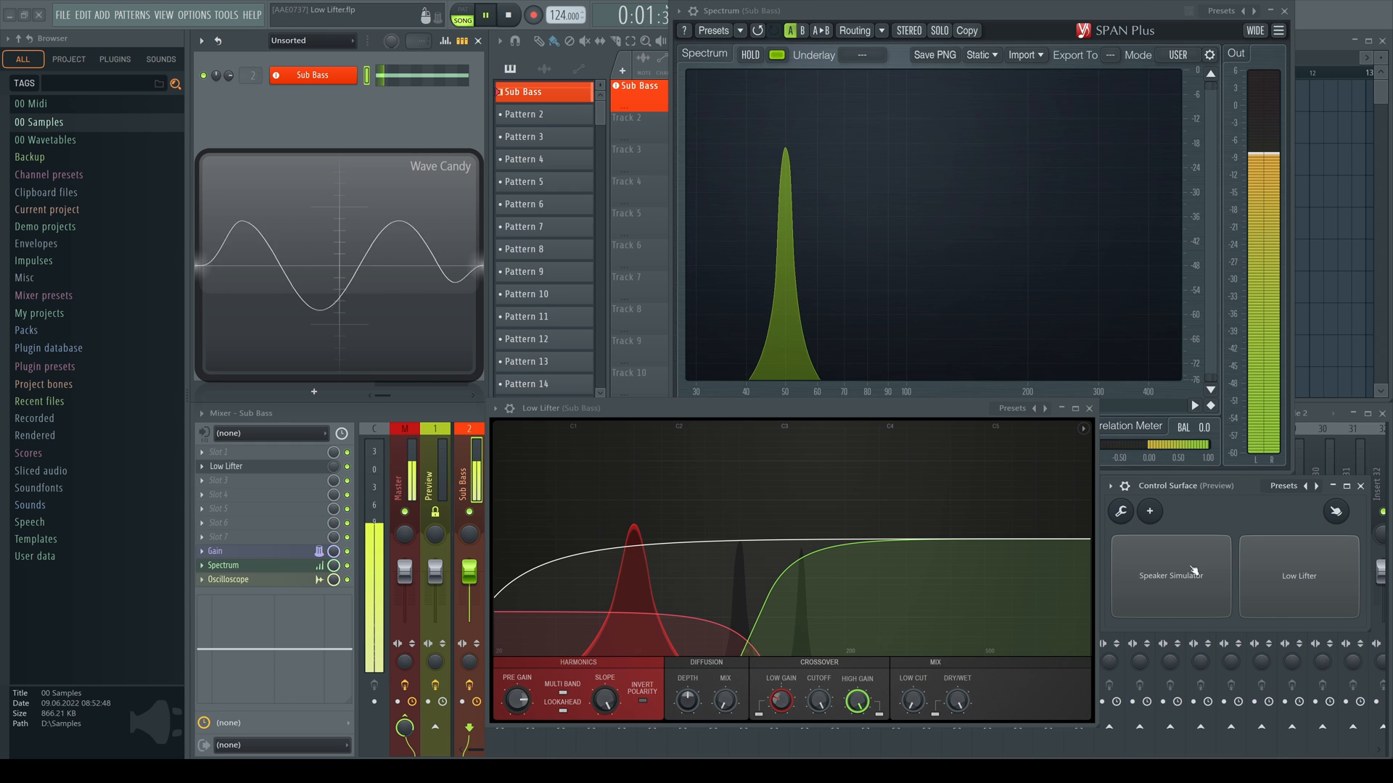
pyautogui.click(1164, 573)
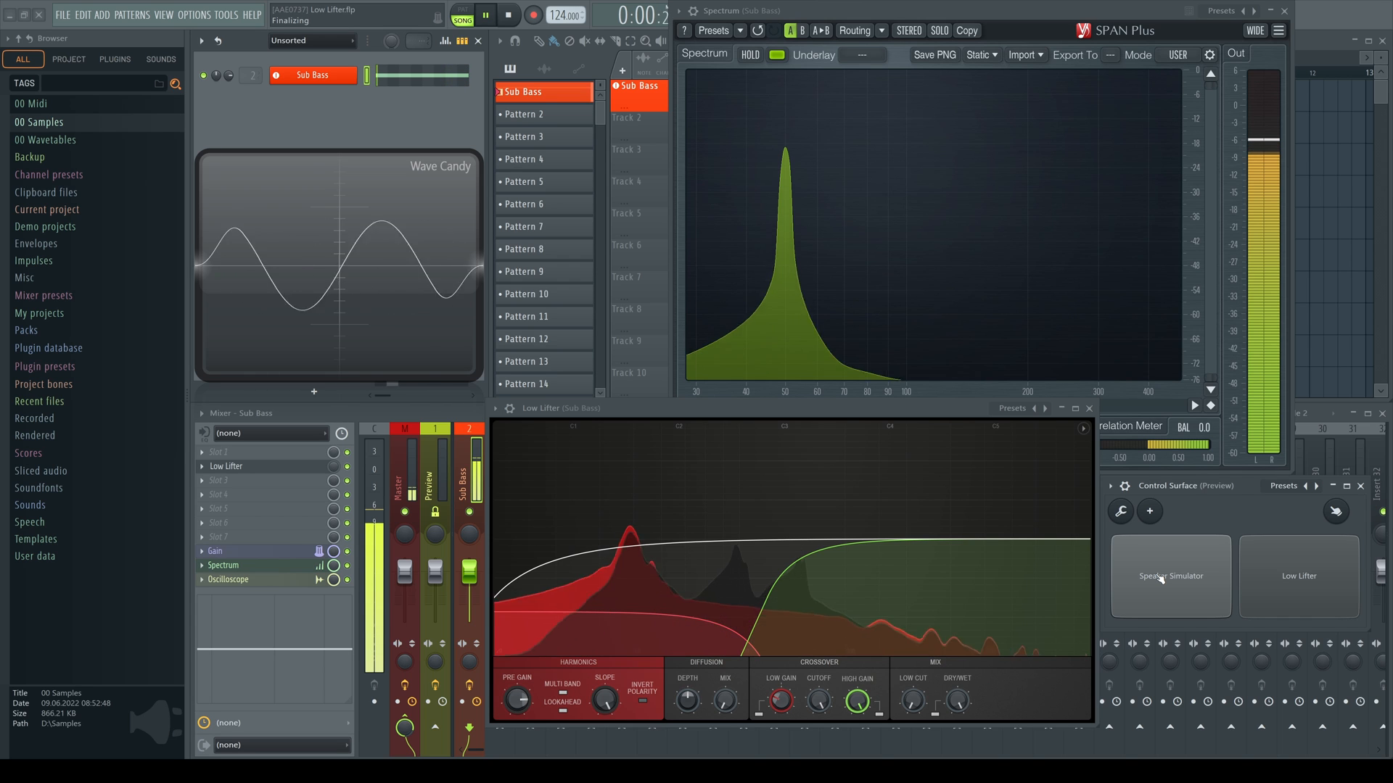
pyautogui.click(1266, 613)
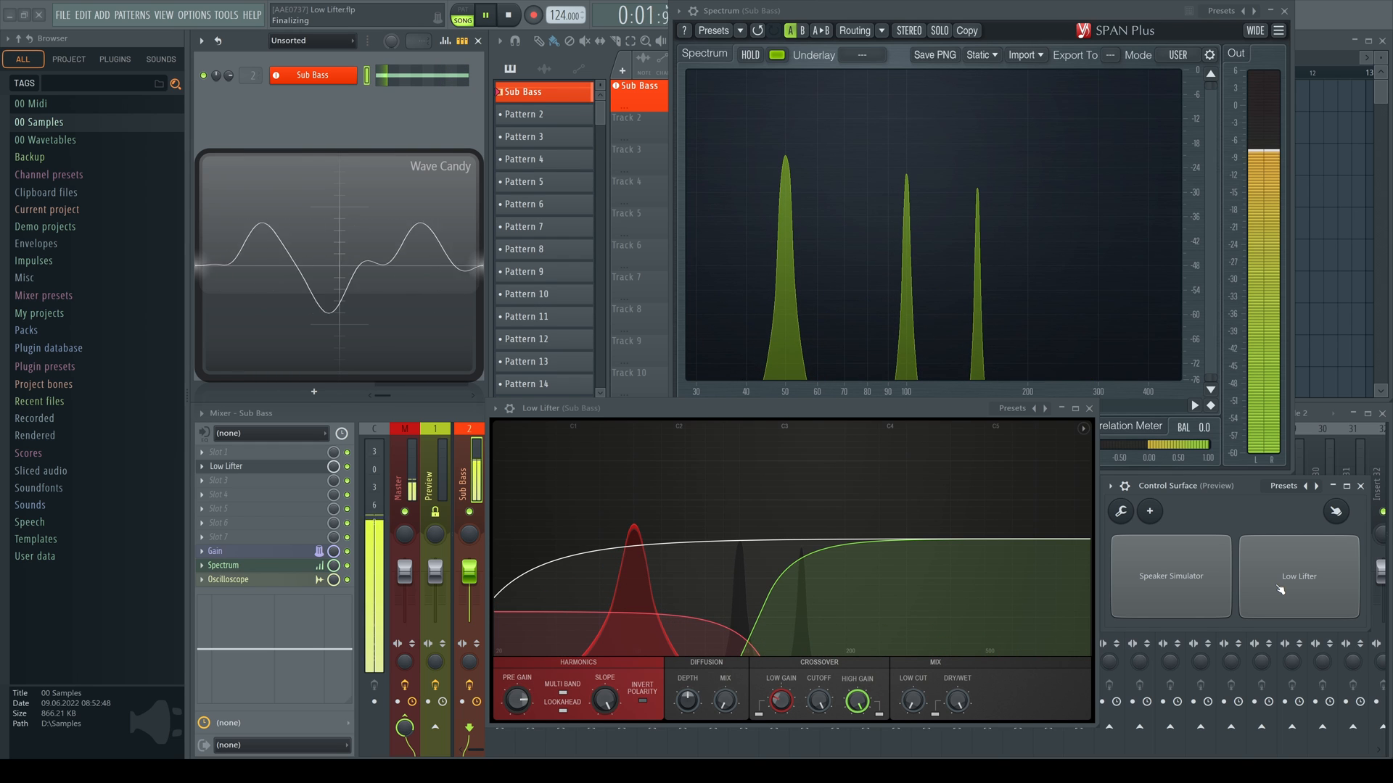
pyautogui.click(1280, 590)
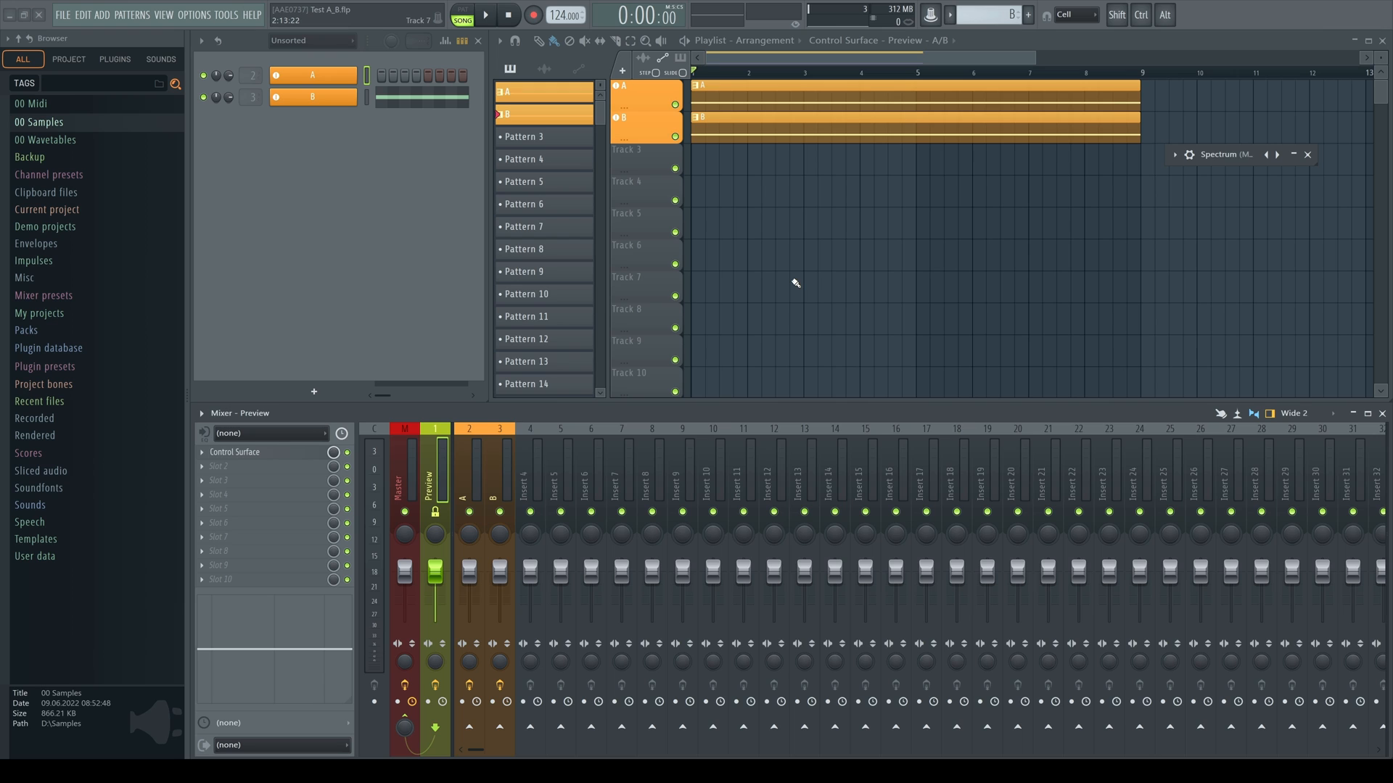
# Play the A/B test patterns, then open the master Spectrum analyzer and play them again to view their frequencies.
pyautogui.press('space')
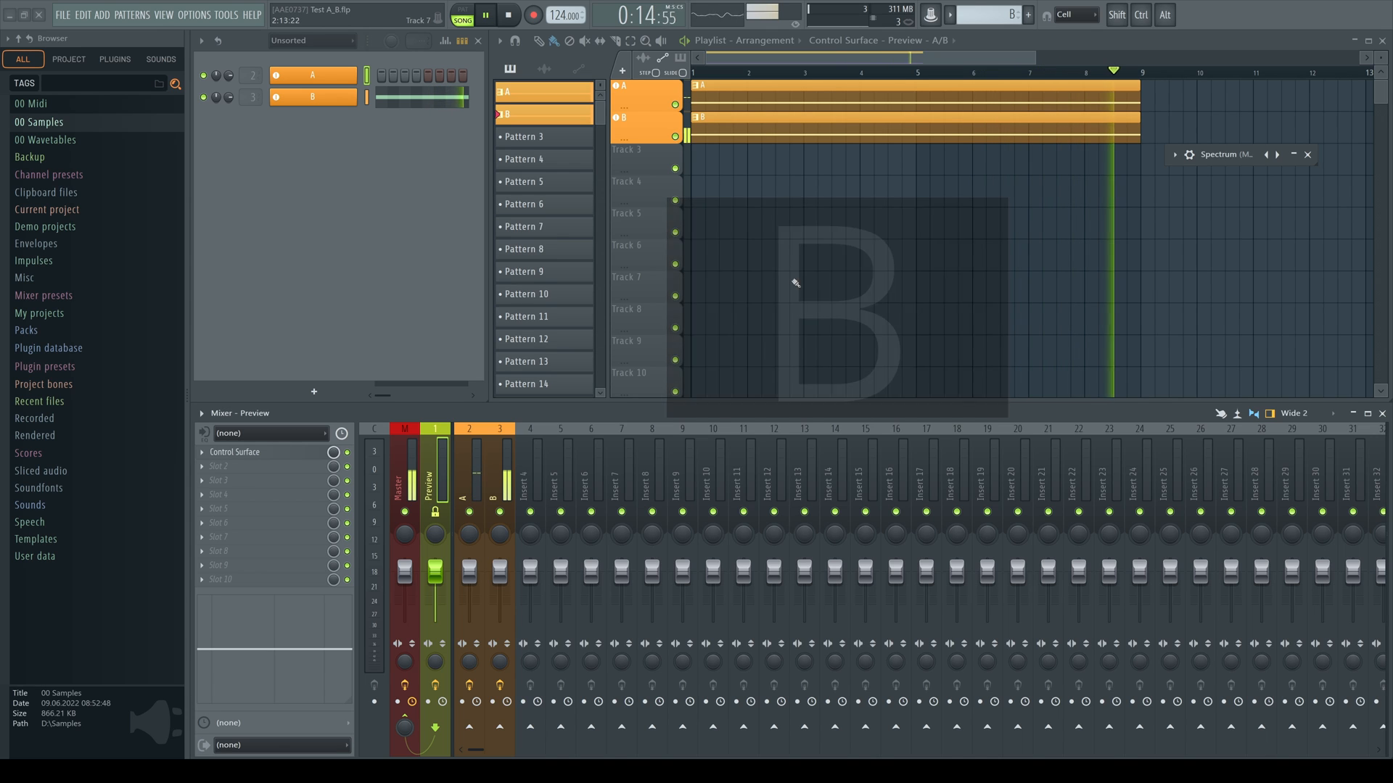
pyautogui.press('space')
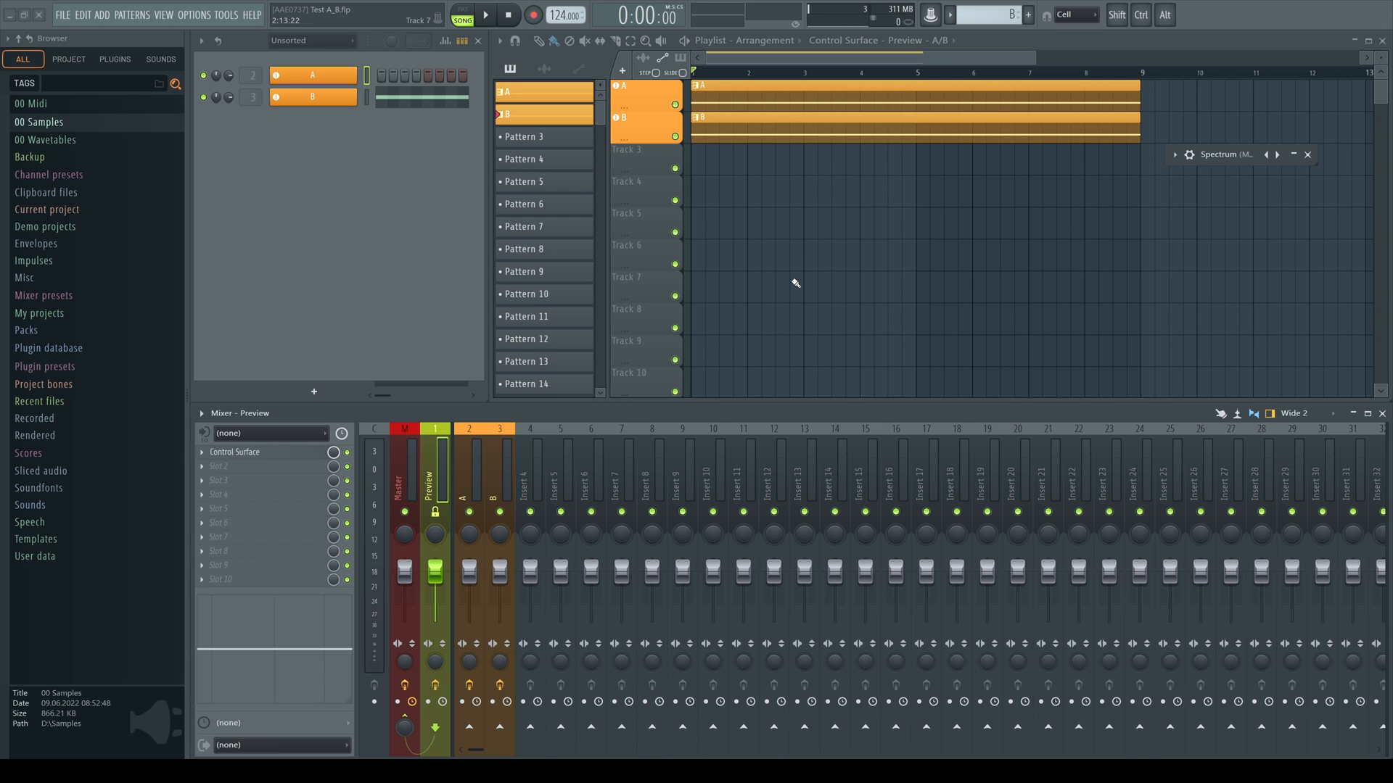
pyautogui.click(1294, 154)
pyautogui.press('space')
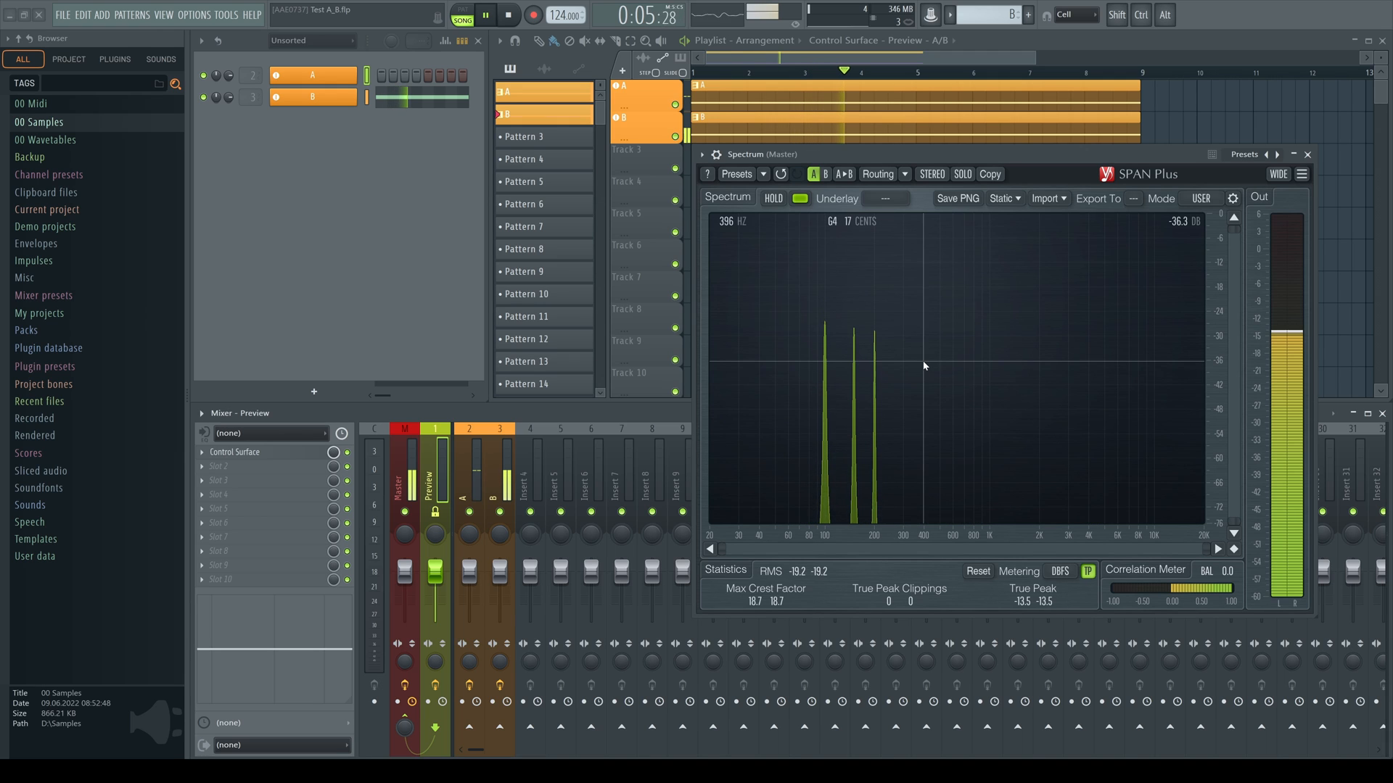
pyautogui.press('space')
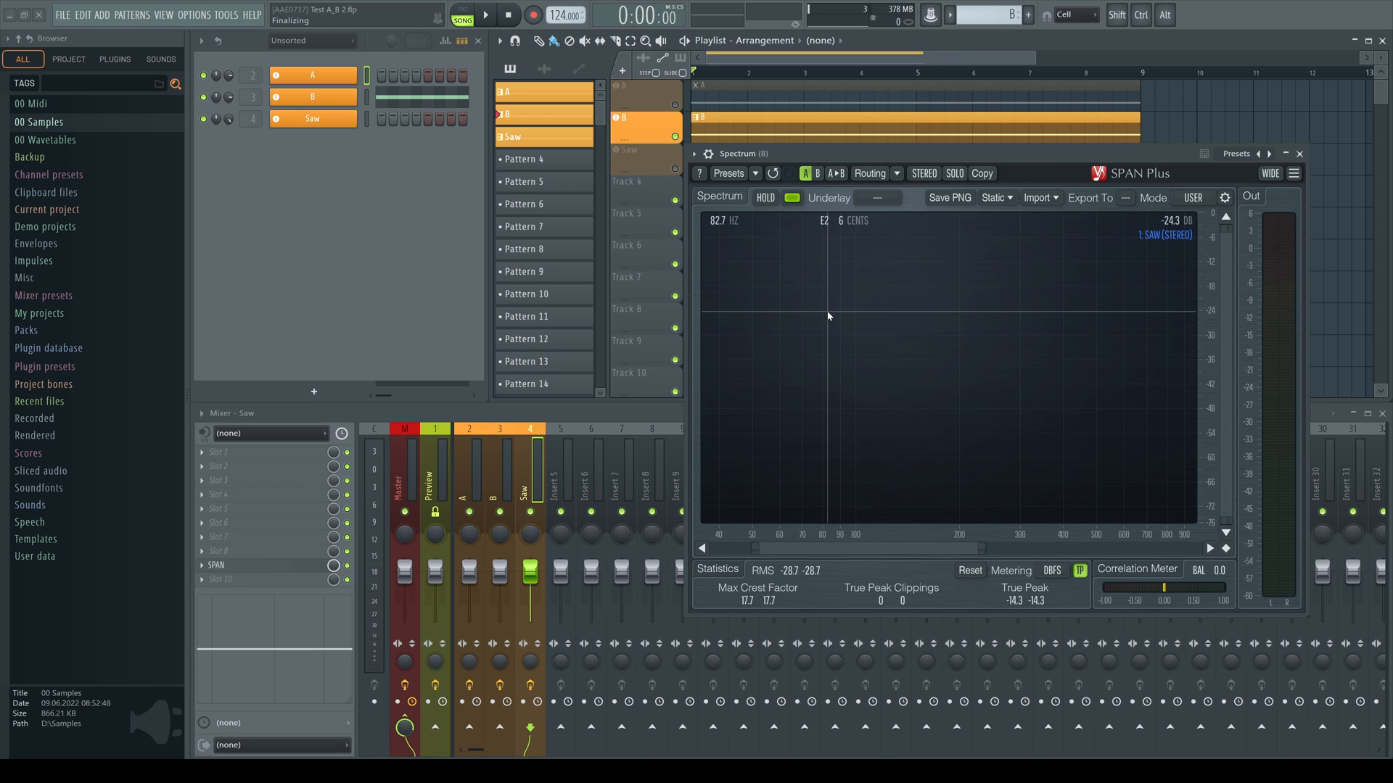
# Play track B in the Spectrum analyzer, then unmute the Saw track and play both to overlay their harmonics.
pyautogui.press('space')
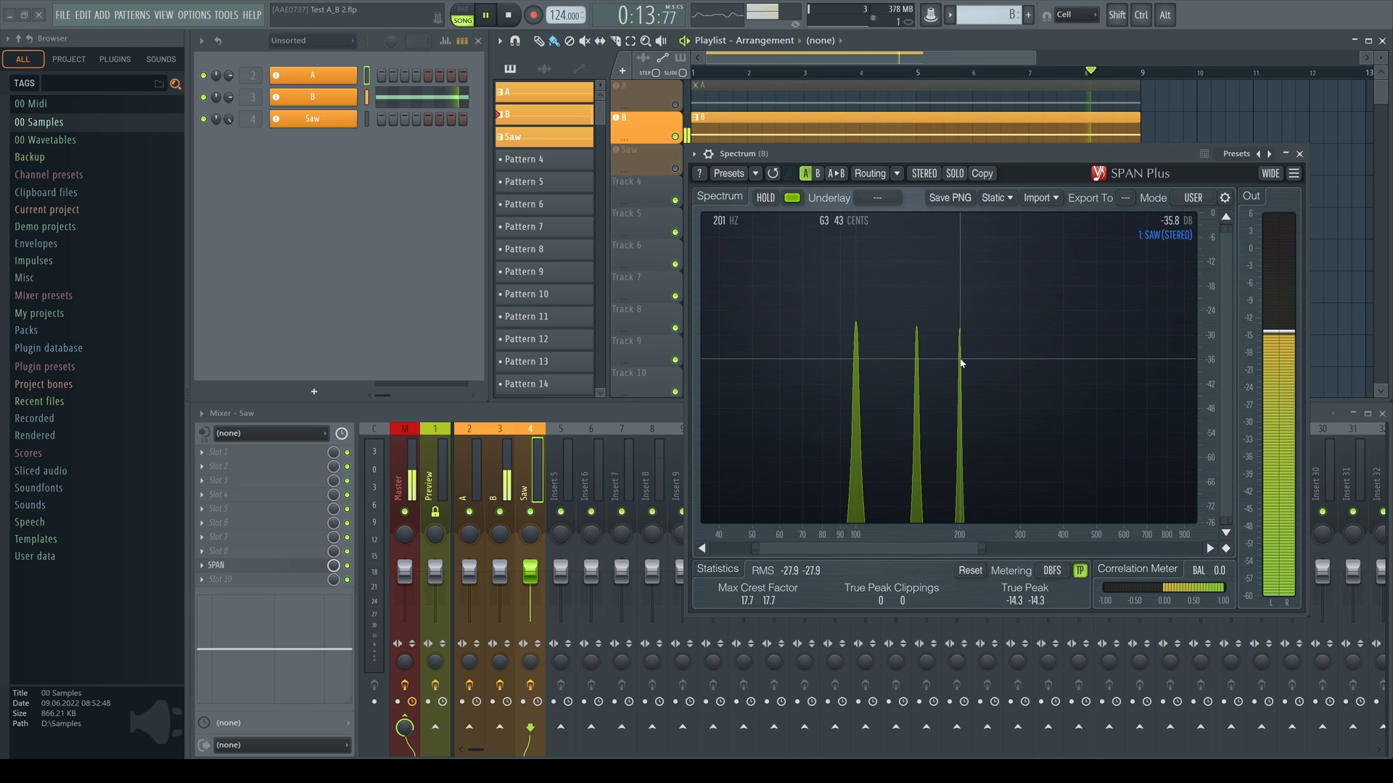
pyautogui.press('space')
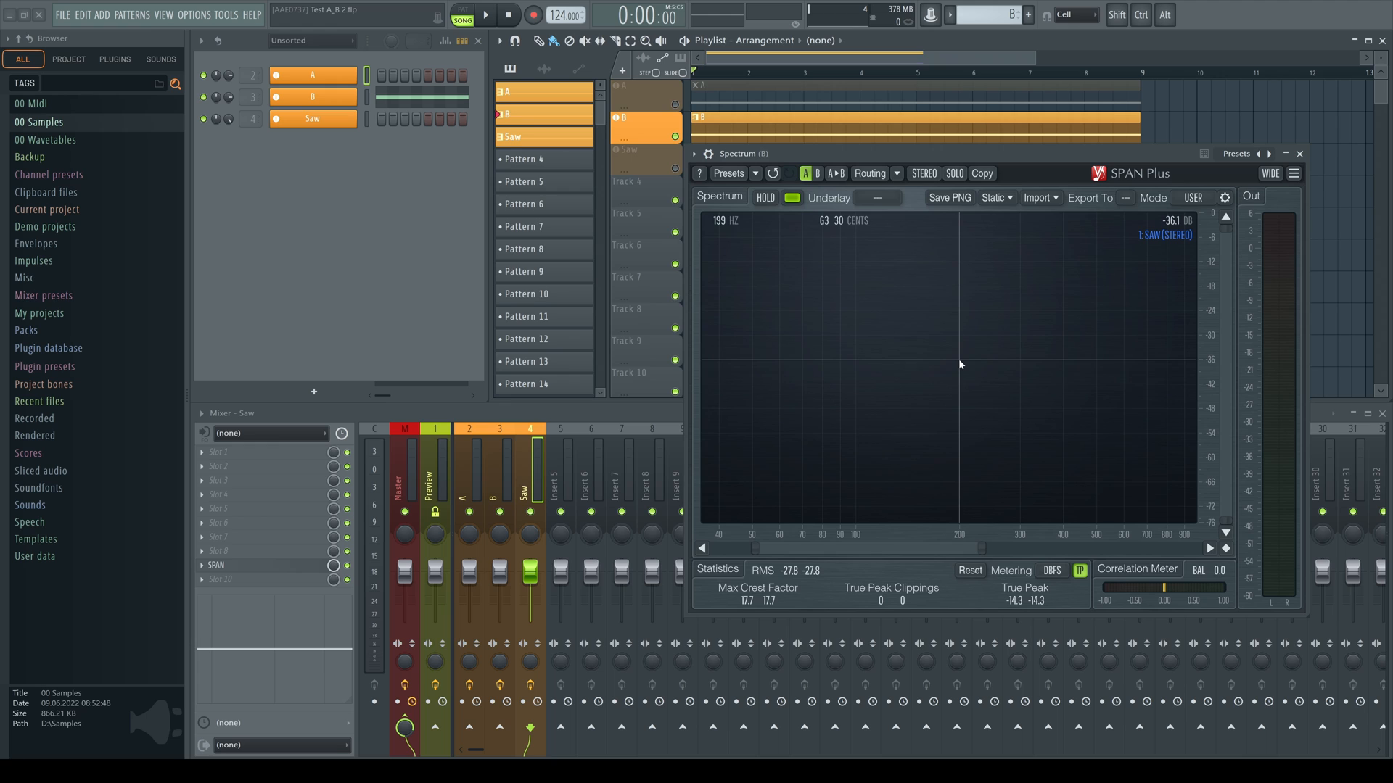
pyautogui.click(677, 172)
pyautogui.press('space')
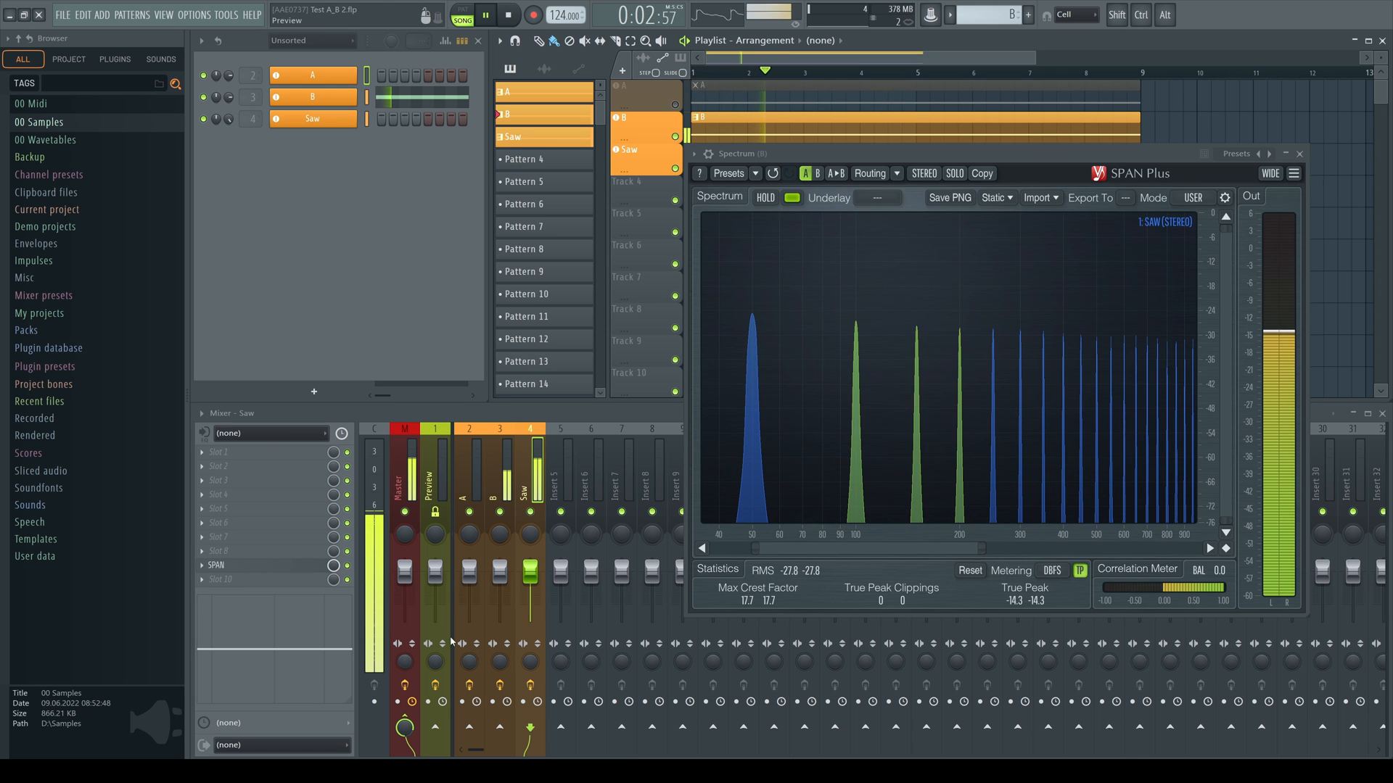
# Hold the spectrum display to compare the full range of Saw and B harmonics, then mute the Saw track again.
pyautogui.click(765, 197)
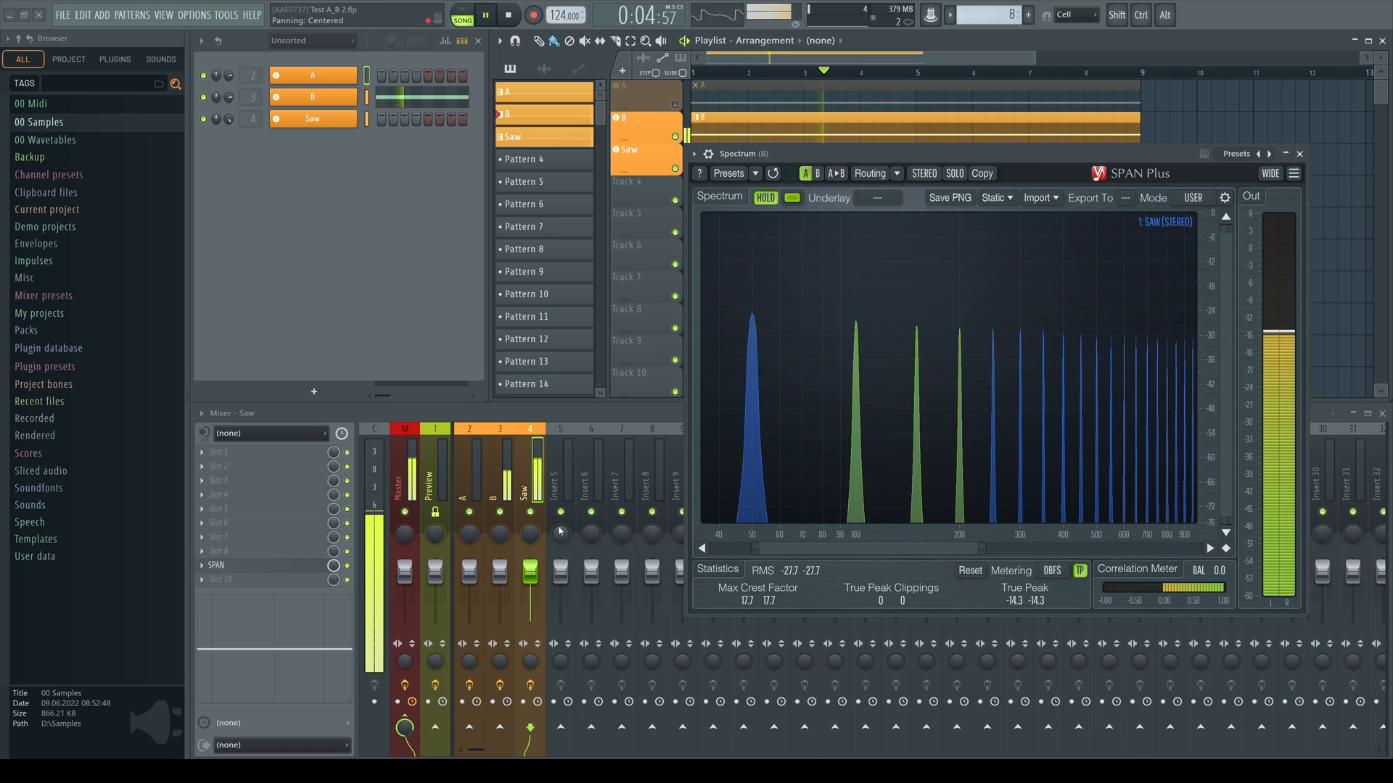
pyautogui.press('space')
pyautogui.scroll(-5, 899, 454)
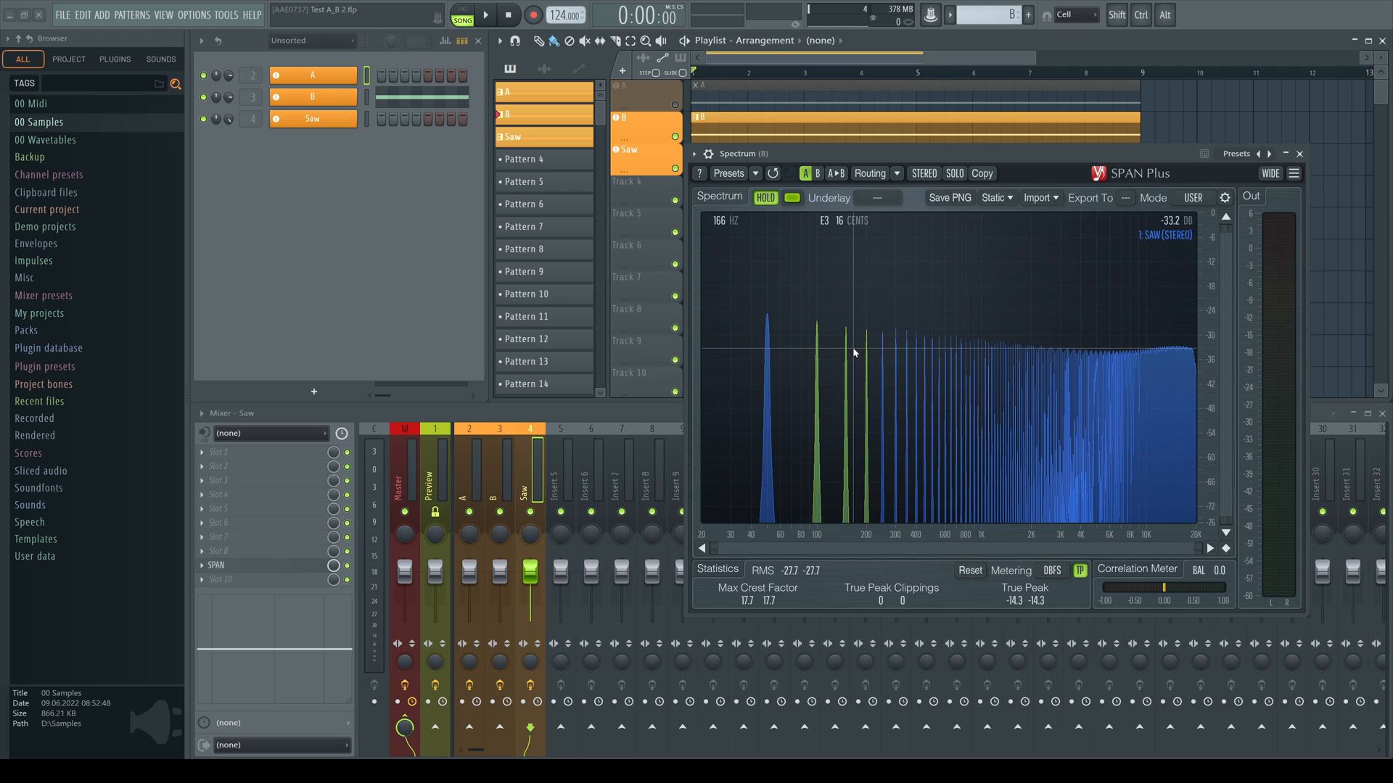
pyautogui.click(675, 169)
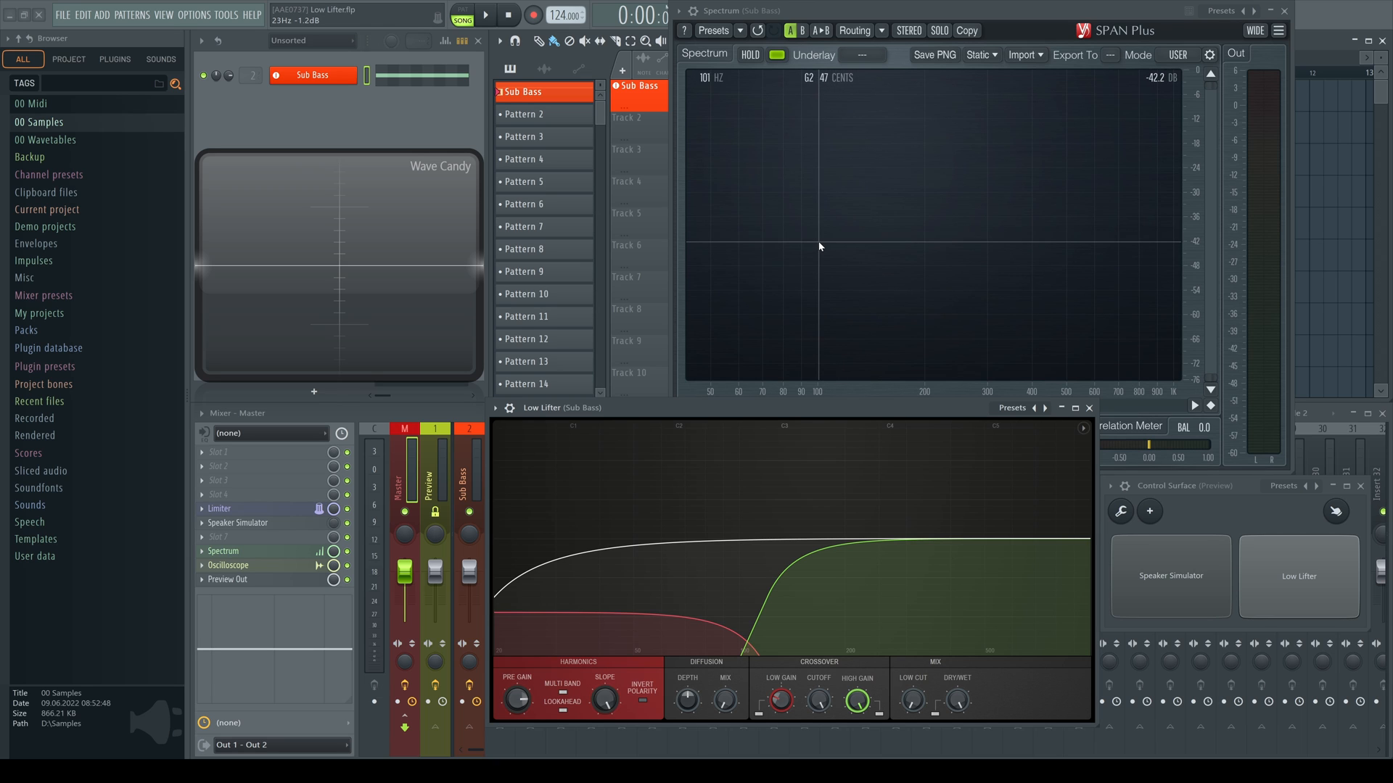
# Play the sub bass at two different pitches through Low Lifter and examine the generated harmonics in the spectrum.
pyautogui.press('space')
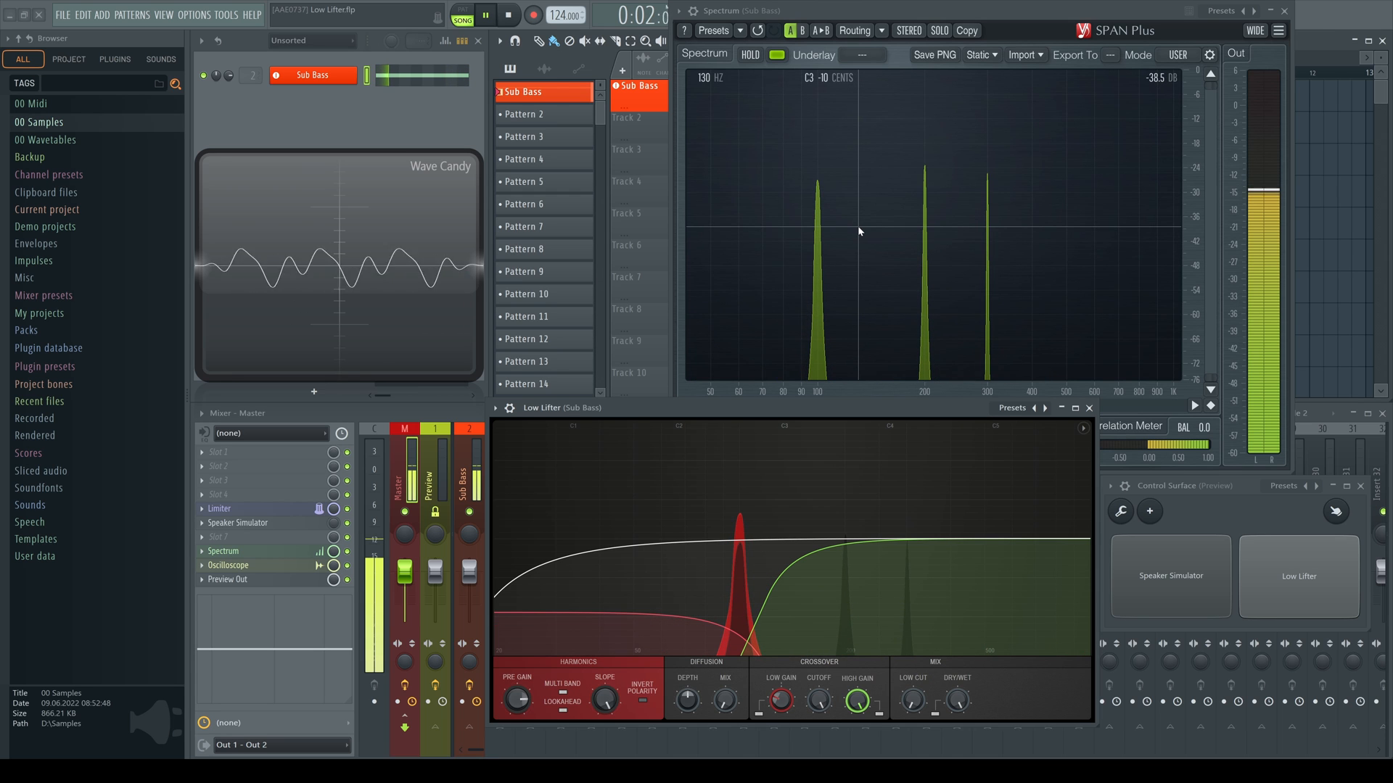
pyautogui.press('space')
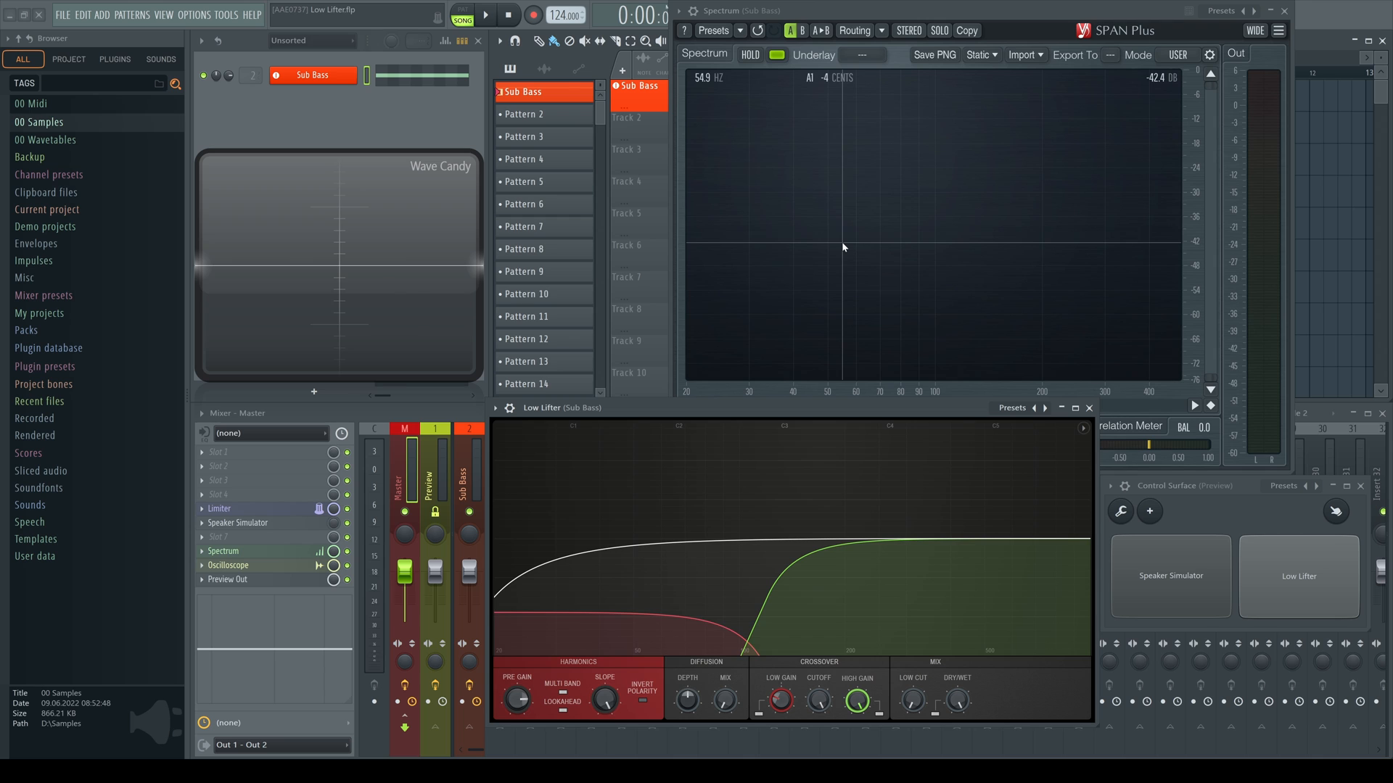
pyautogui.press('space')
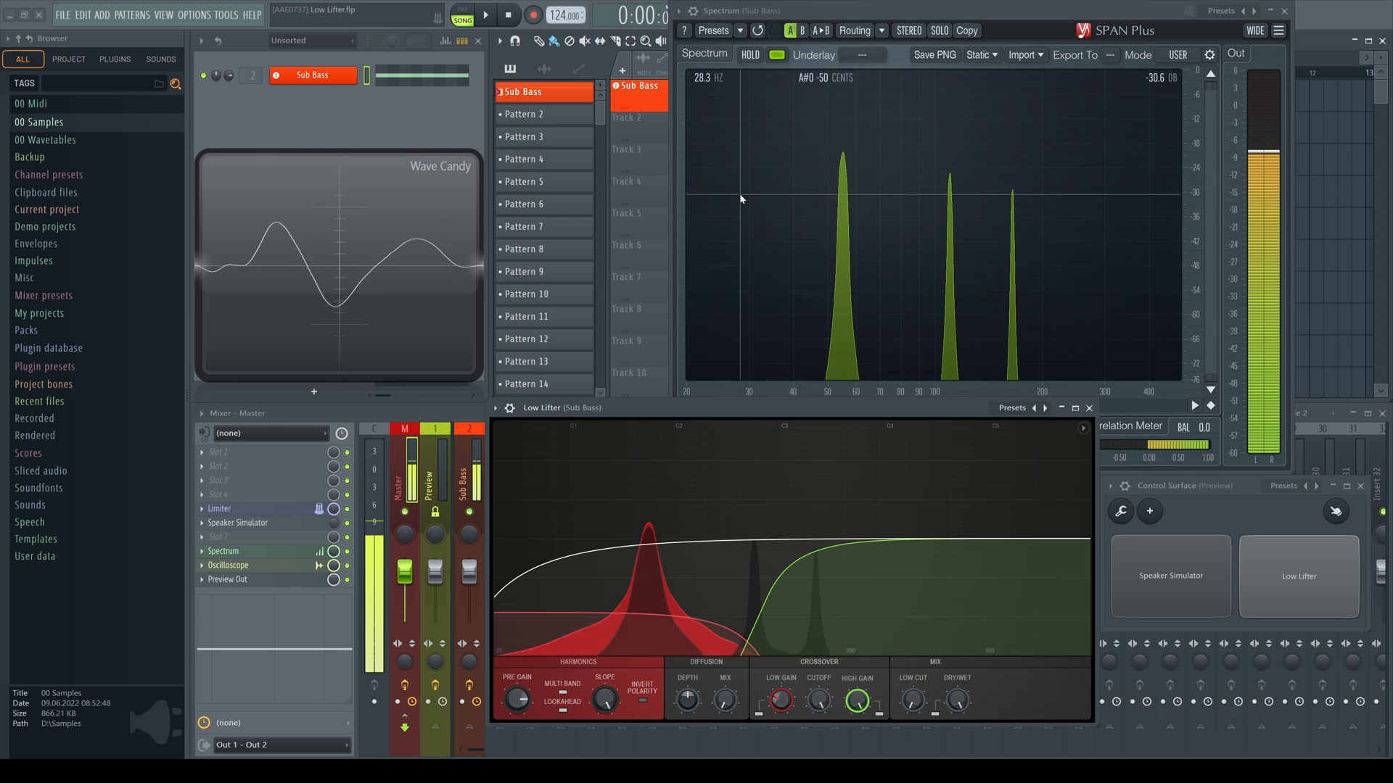
pyautogui.press('space')
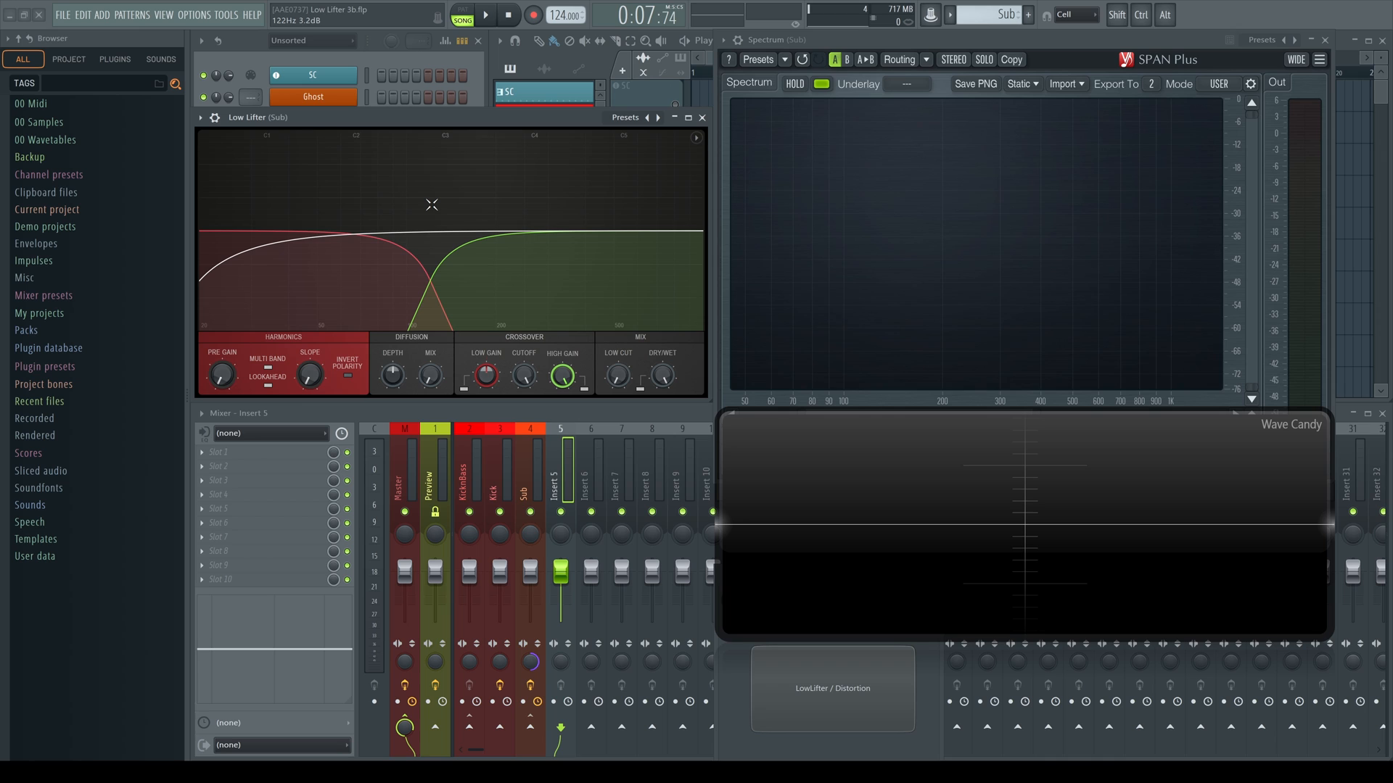
# View Low Lifter's histogram options, including the available range settings.
pyautogui.click(696, 138)
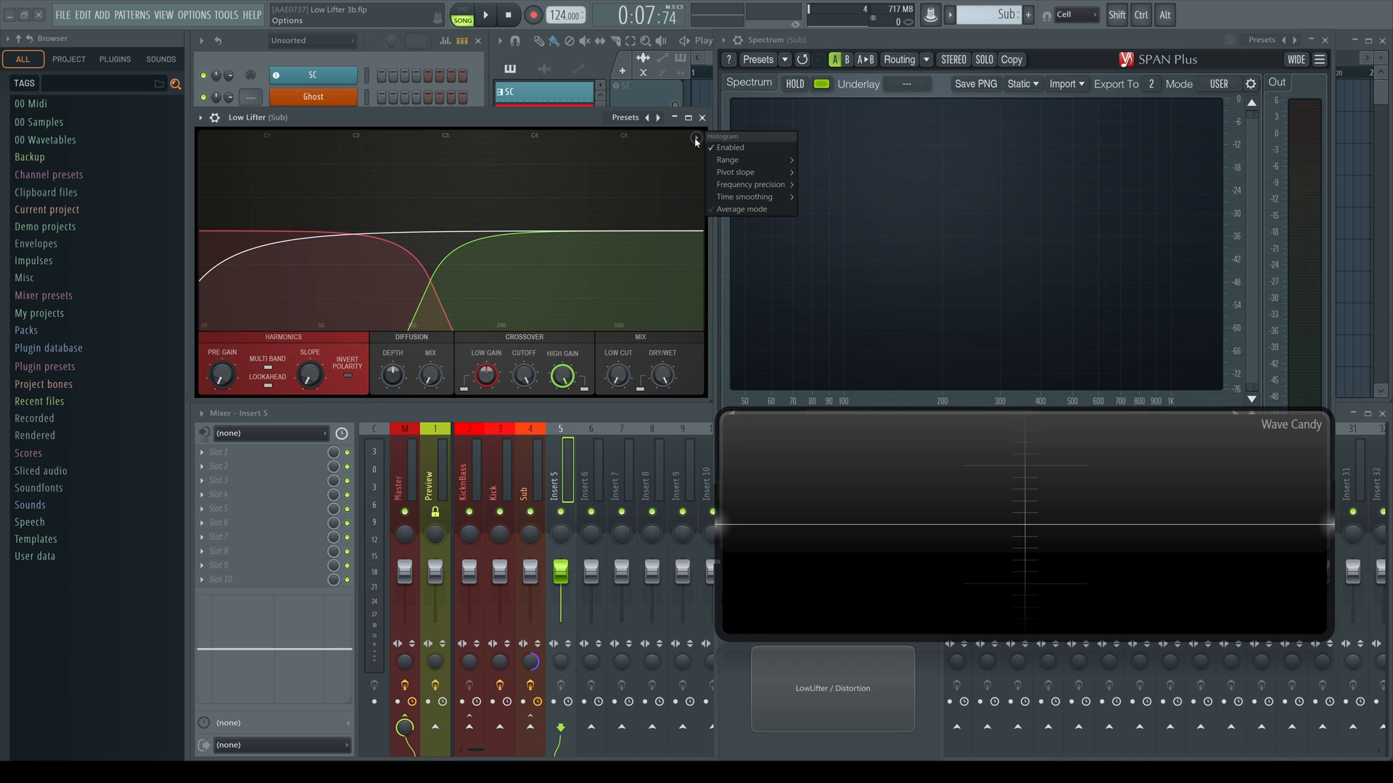
pyautogui.moveTo(736, 160)
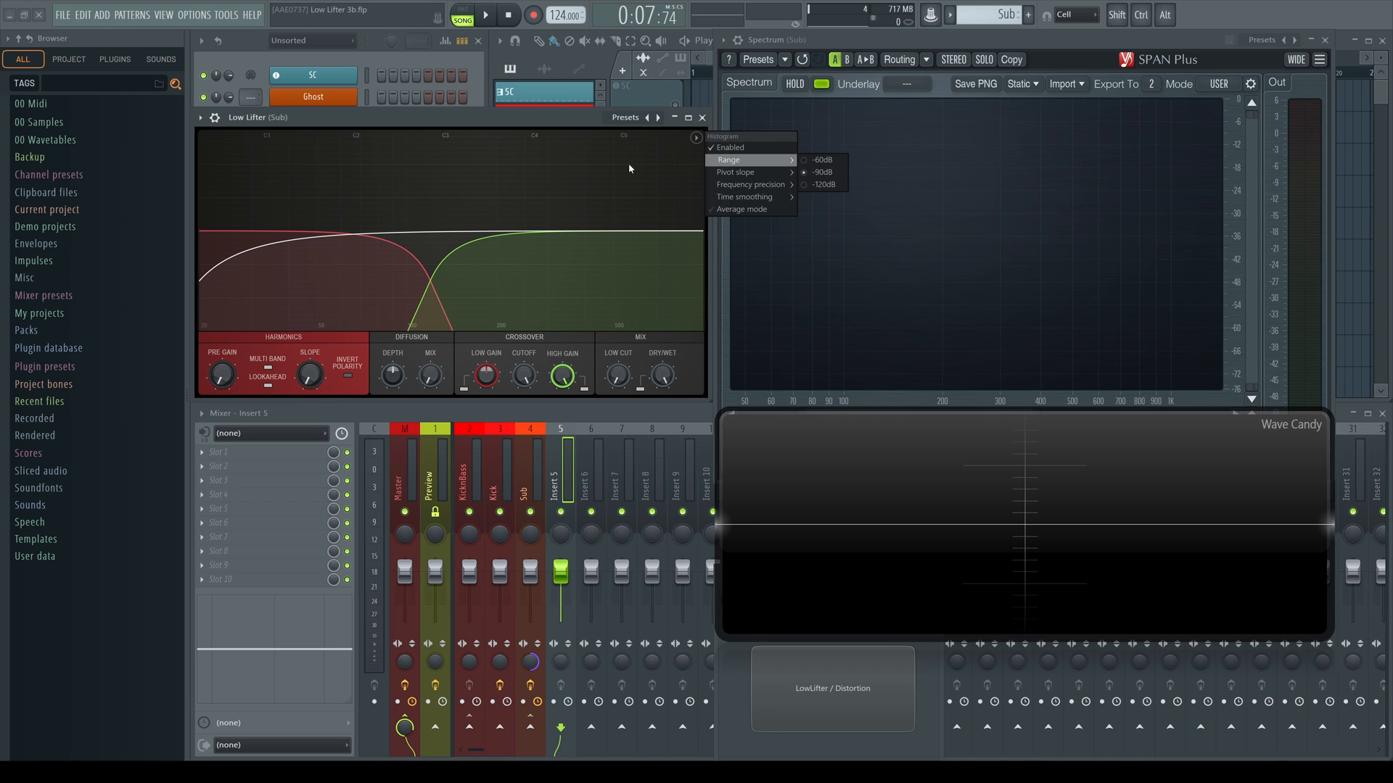
pyautogui.click(482, 159)
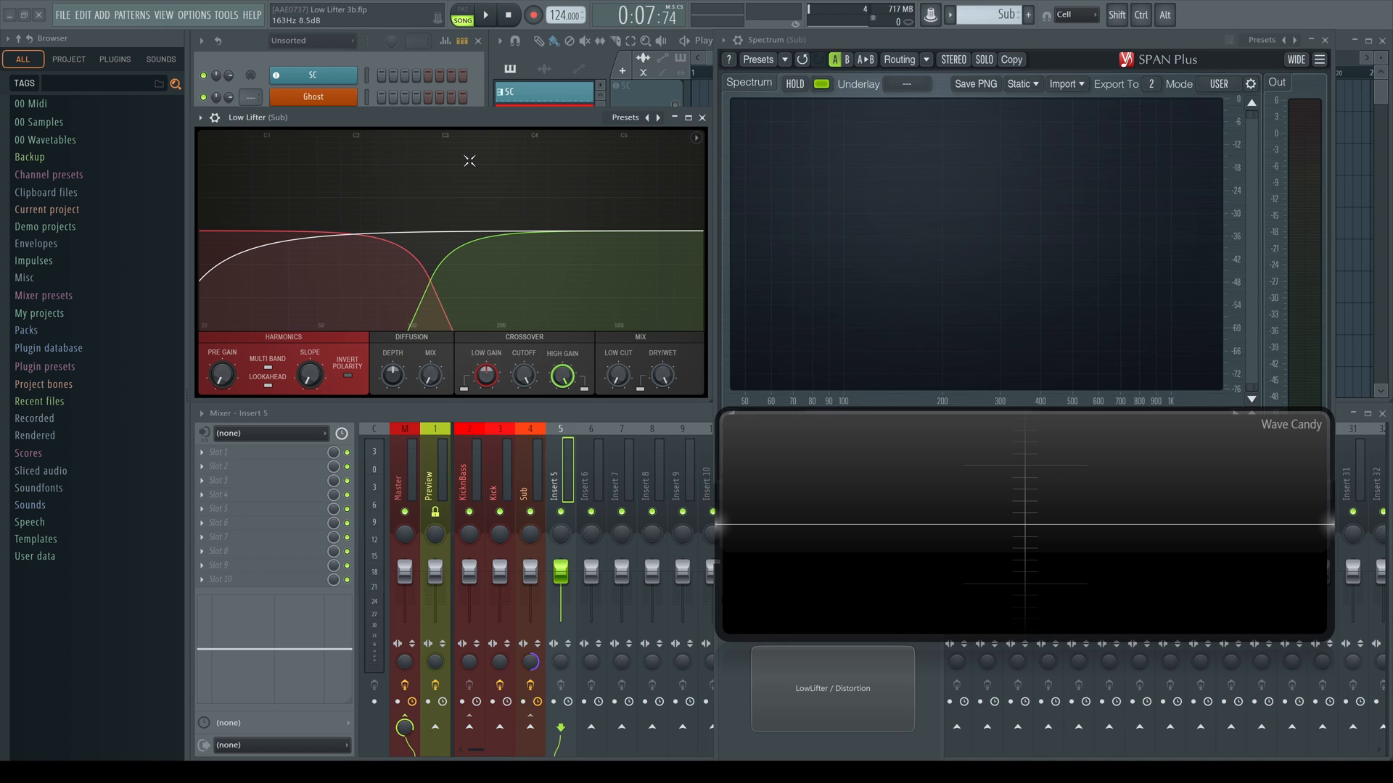
# Try out the crossover, low band and high band handles on Low Lifter's graph, plus the low cut control.
pyautogui.moveTo(431, 286)
pyautogui.mouseDown()
pyautogui.moveTo(327, 282)
pyautogui.moveTo(428, 281)
pyautogui.mouseUp()
pyautogui.moveTo(316, 232)
pyautogui.mouseDown()
pyautogui.moveTo(315, 185)
pyautogui.moveTo(314, 288)
pyautogui.moveTo(314, 231)
pyautogui.mouseUp()
pyautogui.moveTo(577, 236)
pyautogui.mouseDown()
pyautogui.moveTo(567, 274)
pyautogui.moveTo(566, 232)
pyautogui.mouseUp()
pyautogui.moveTo(617, 375)
pyautogui.mouseDown()
pyautogui.moveTo(618, 346)
pyautogui.moveTo(618, 378)
pyautogui.mouseUp()
# Play the Sub and reduce Low Lifter's low band gain to hear the fundamental attenuated.
pyautogui.press('space')
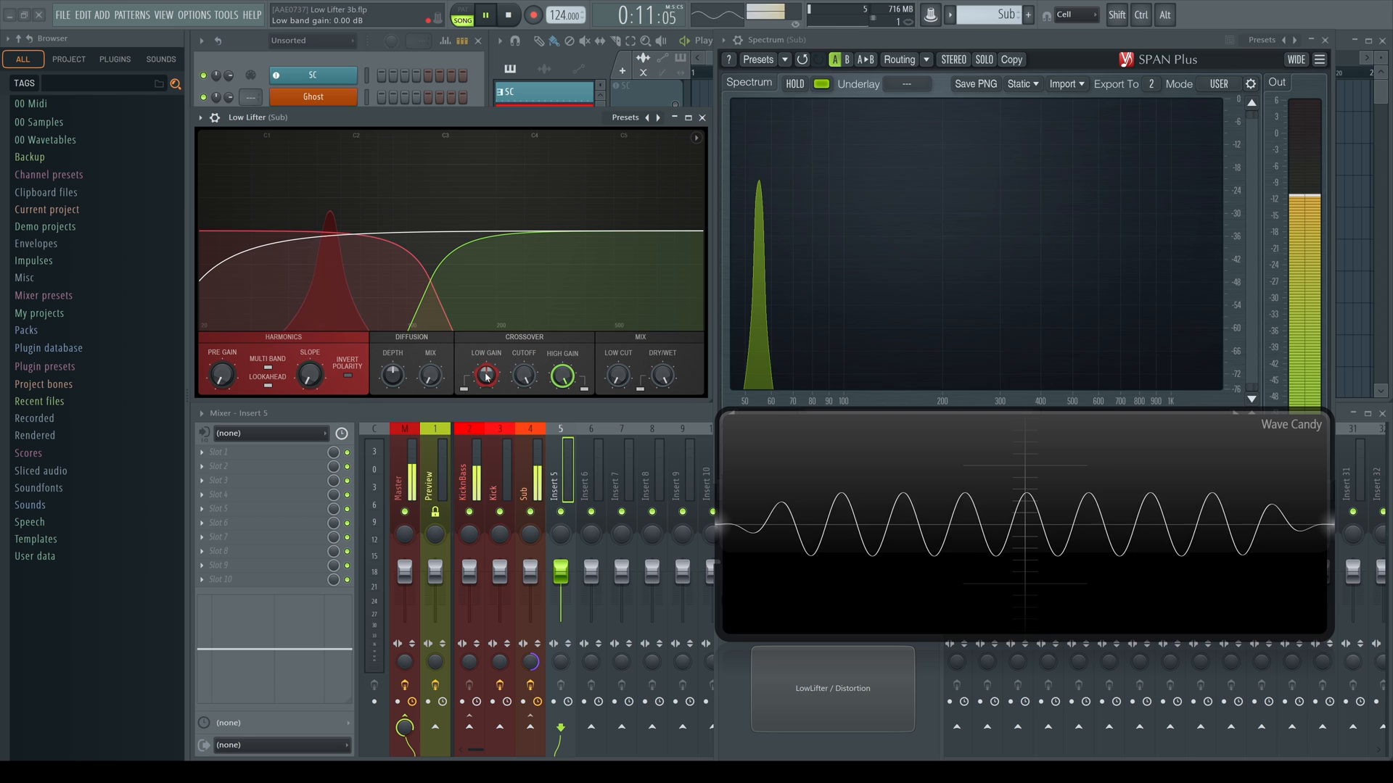
pyautogui.moveTo(486, 376); pyautogui.dragTo(486, 401)
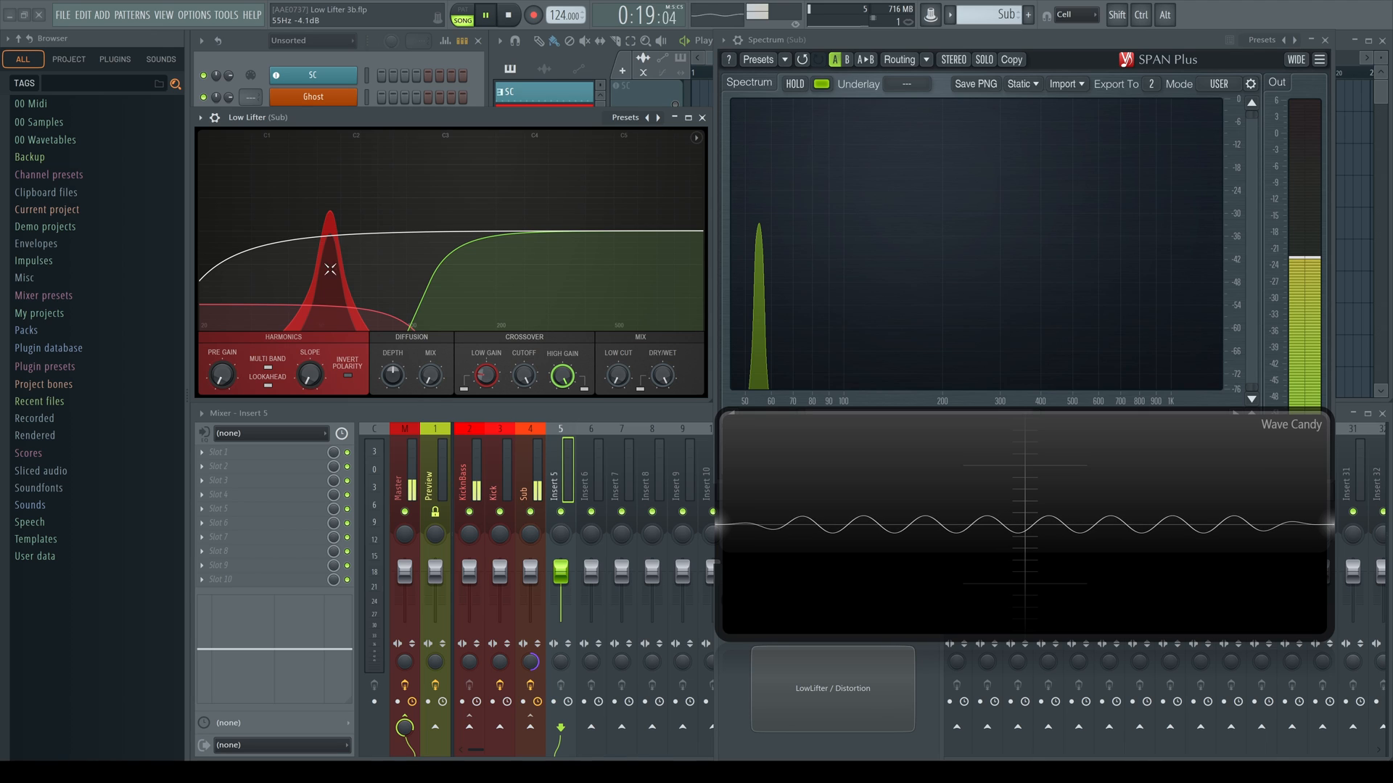
pyautogui.press('space')
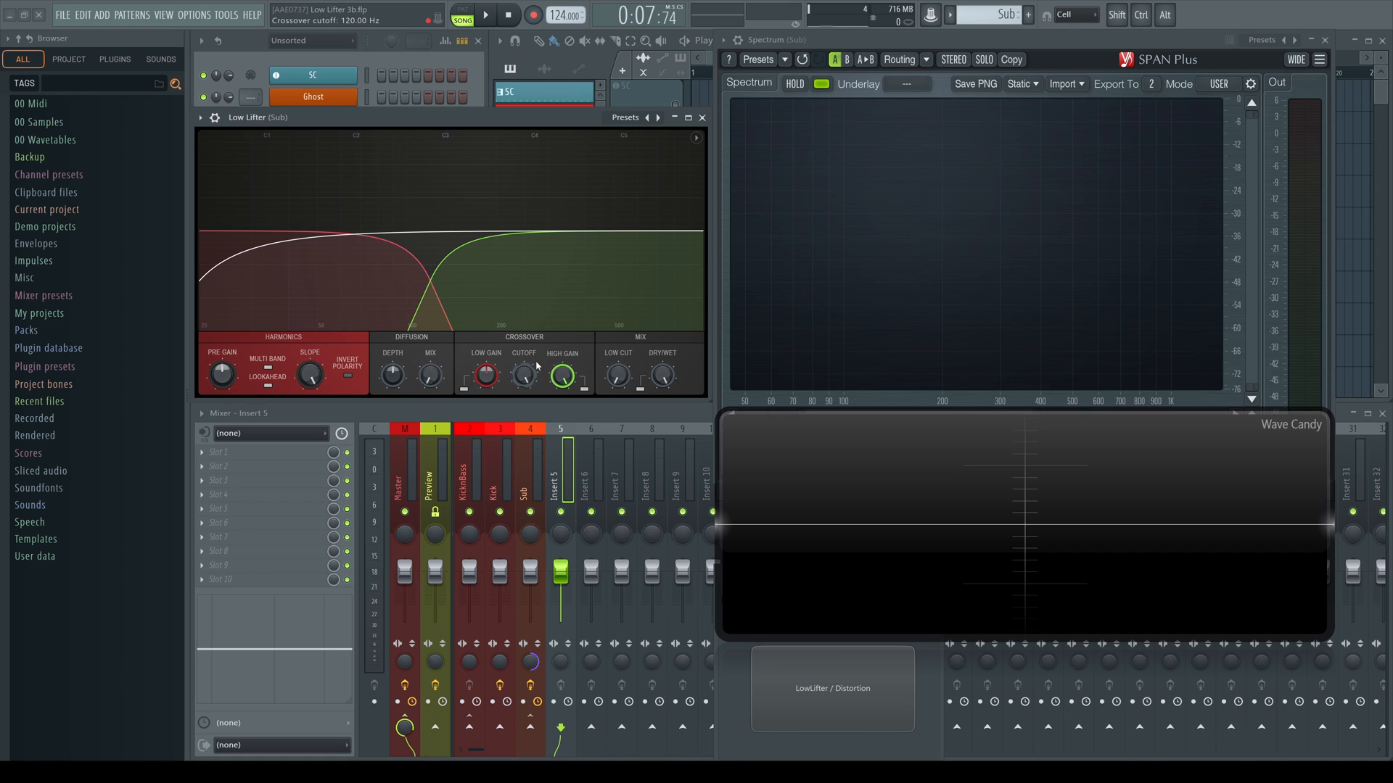
# Play the Sub and adjust Low Lifter's pre gain, first down to 0 dB and then up to 11.84 dB.
pyautogui.moveTo(526, 376)
pyautogui.mouseDown()
pyautogui.moveTo(525, 403)
pyautogui.moveTo(525, 376)
pyautogui.mouseUp()
pyautogui.press('space')
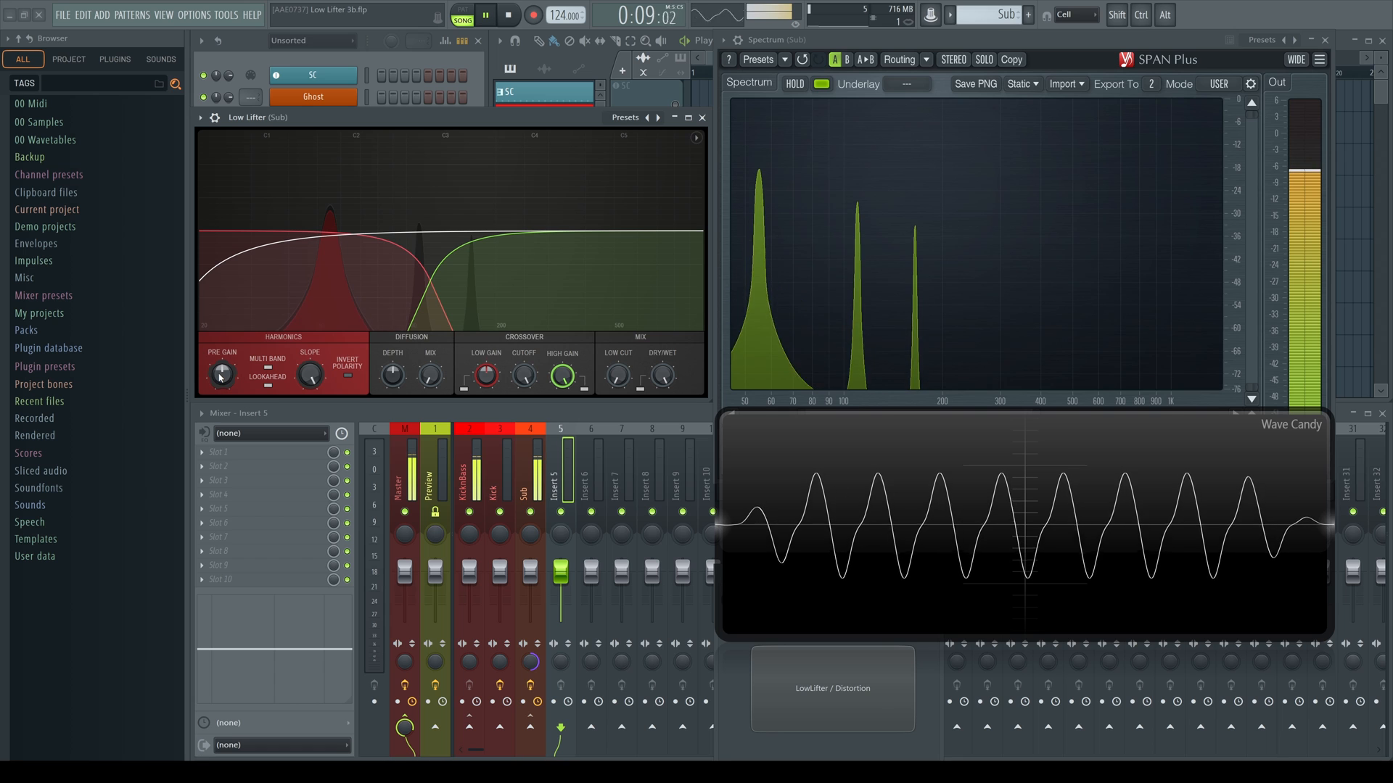
pyautogui.moveTo(219, 377); pyautogui.dragTo(219, 441)
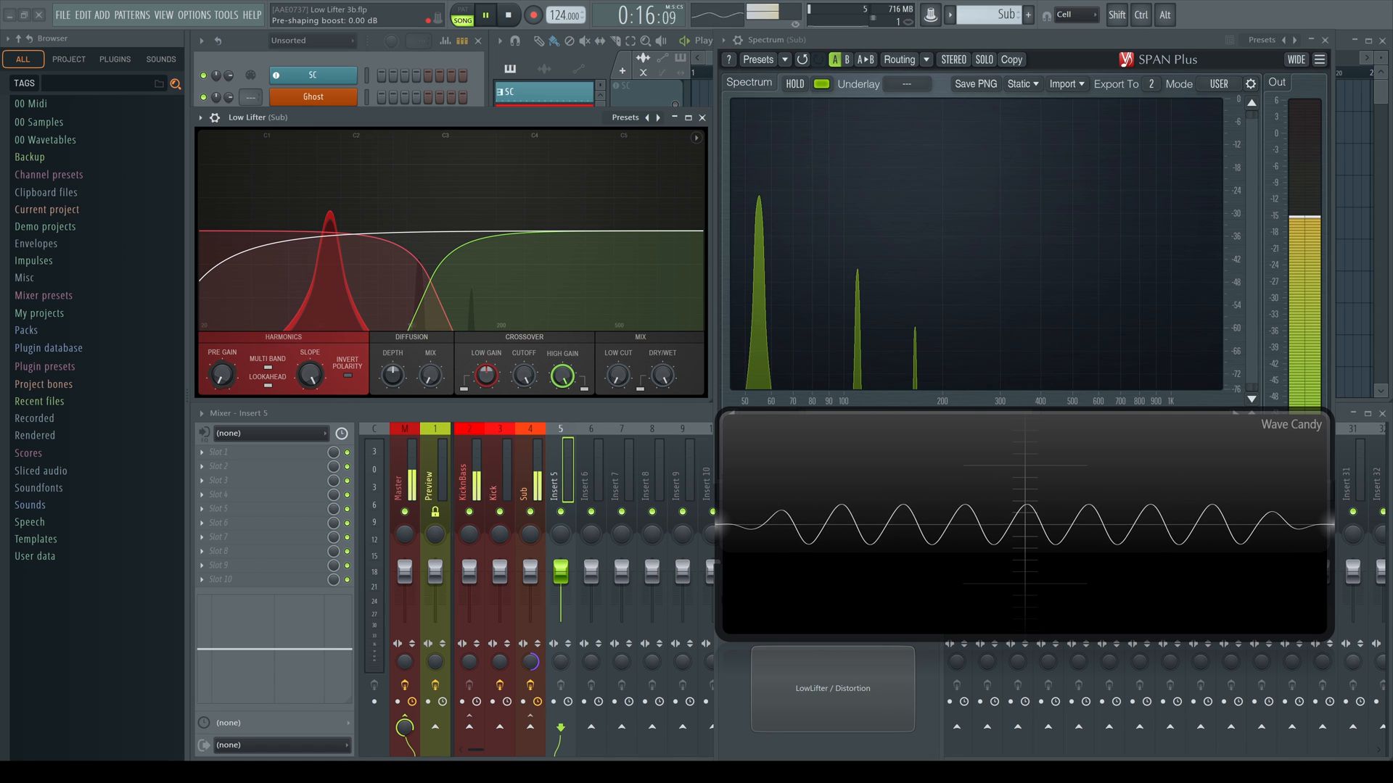
pyautogui.moveTo(220, 377); pyautogui.dragTo(220, 301)
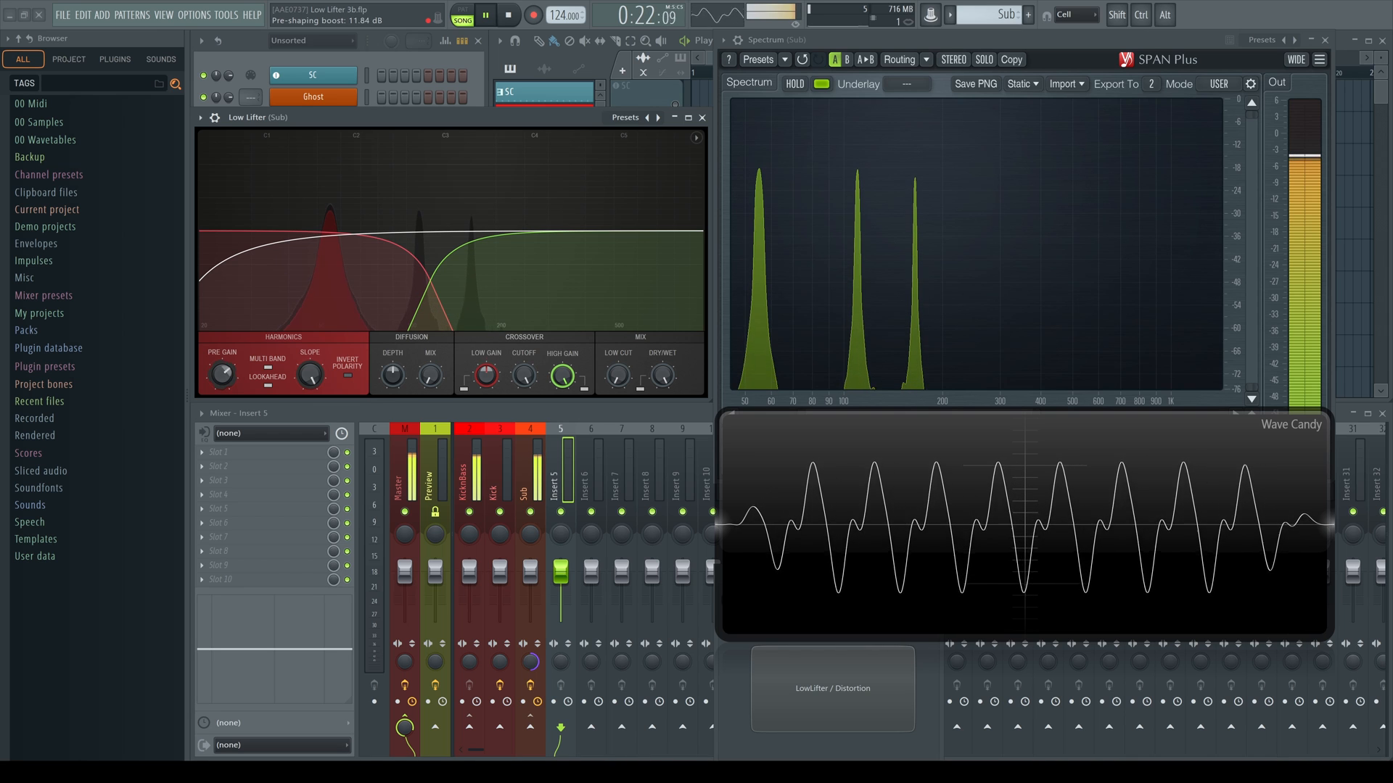
# Play the Sub and toggle Low Lifter's multiband processing off and back on, along with its lookahead switch.
pyautogui.press('space')
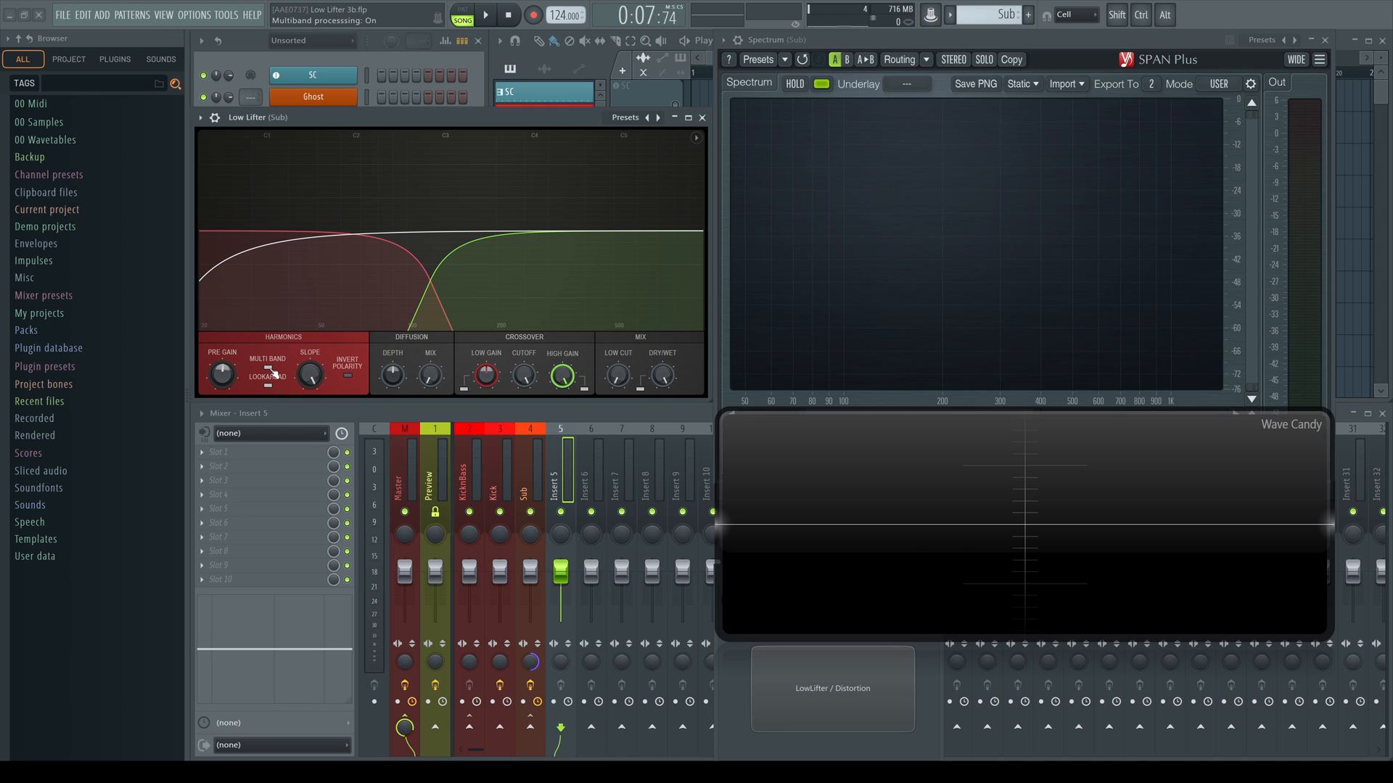
pyautogui.press('space')
pyautogui.click(271, 369)
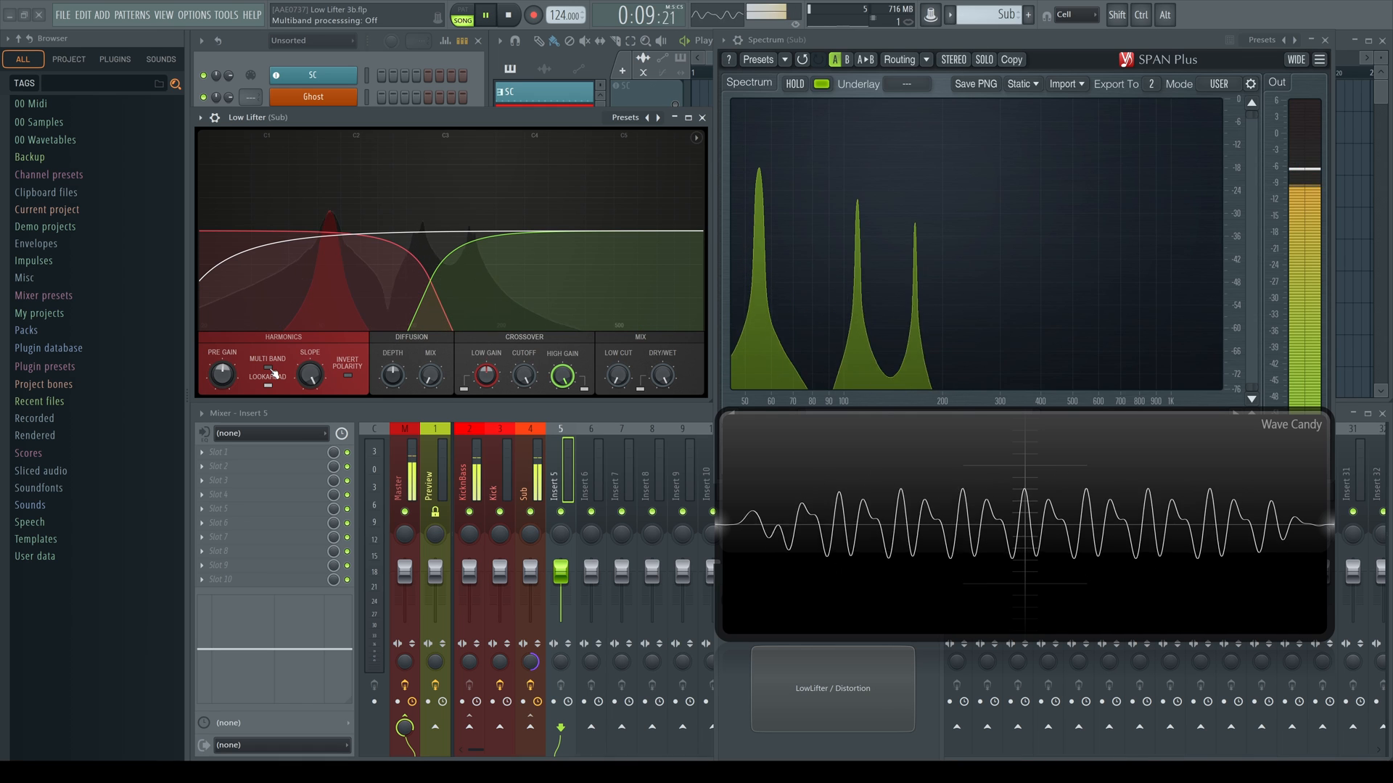
pyautogui.click(271, 369)
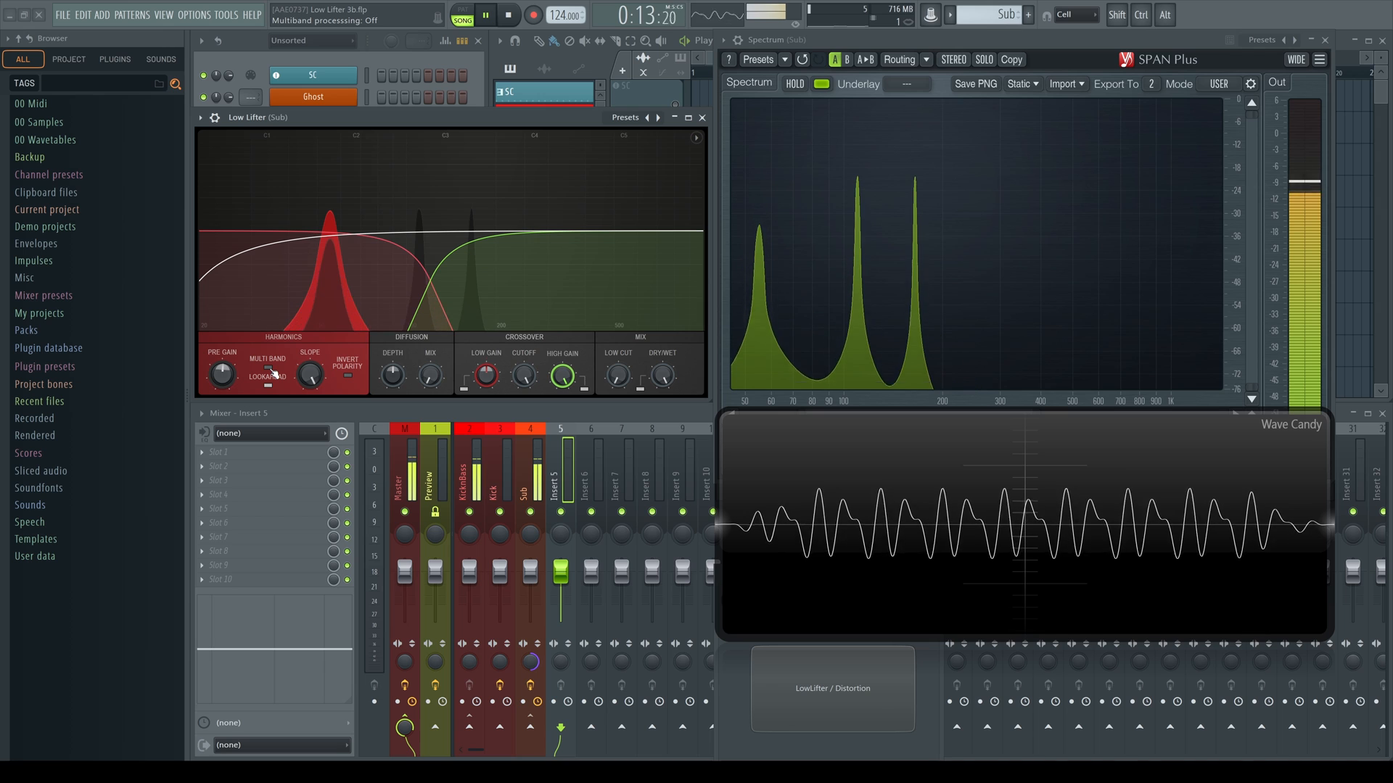
pyautogui.press('space')
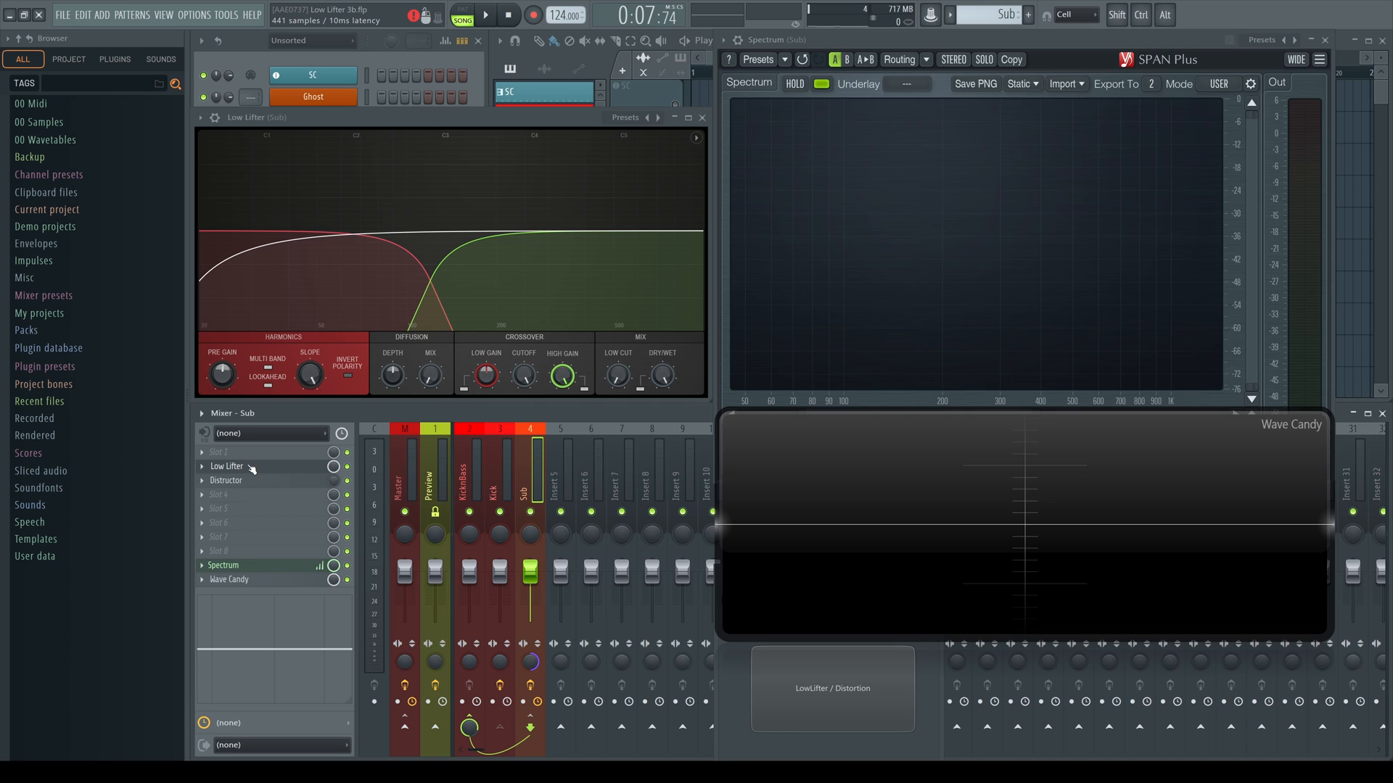
pyautogui.click(270, 387)
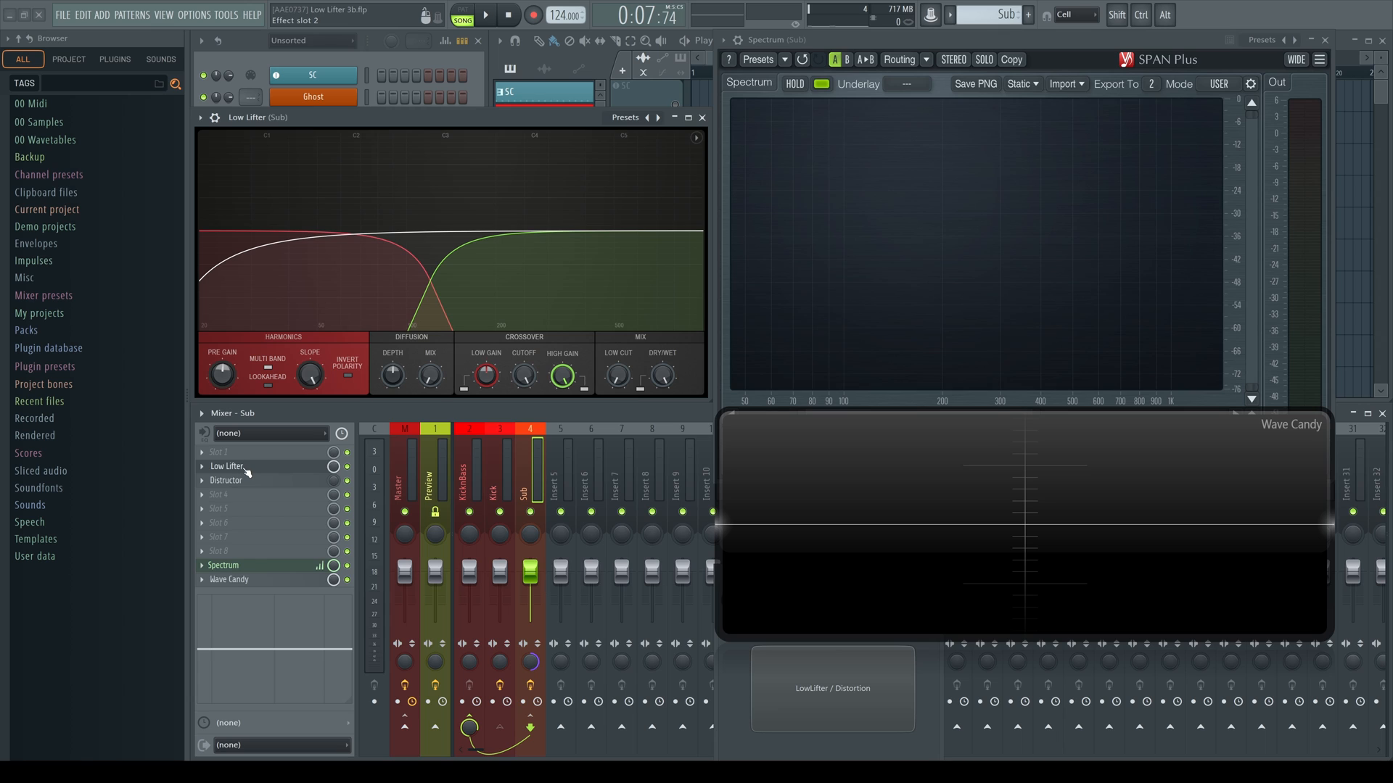
pyautogui.click(269, 387)
# Play the Sub through Low Lifter and through Distructor, and compare their harmonics in the spectrum and waveform displays.
pyautogui.press('space')
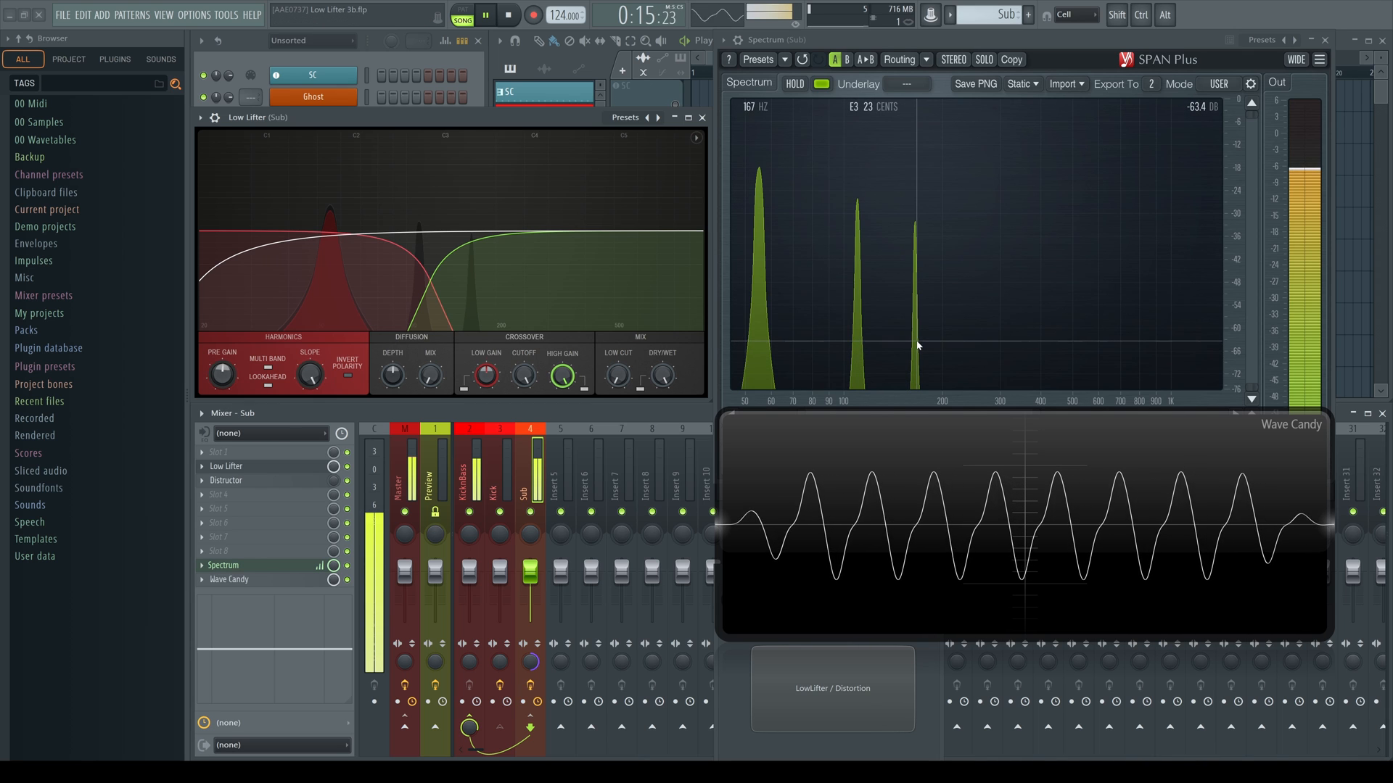
pyautogui.press('space')
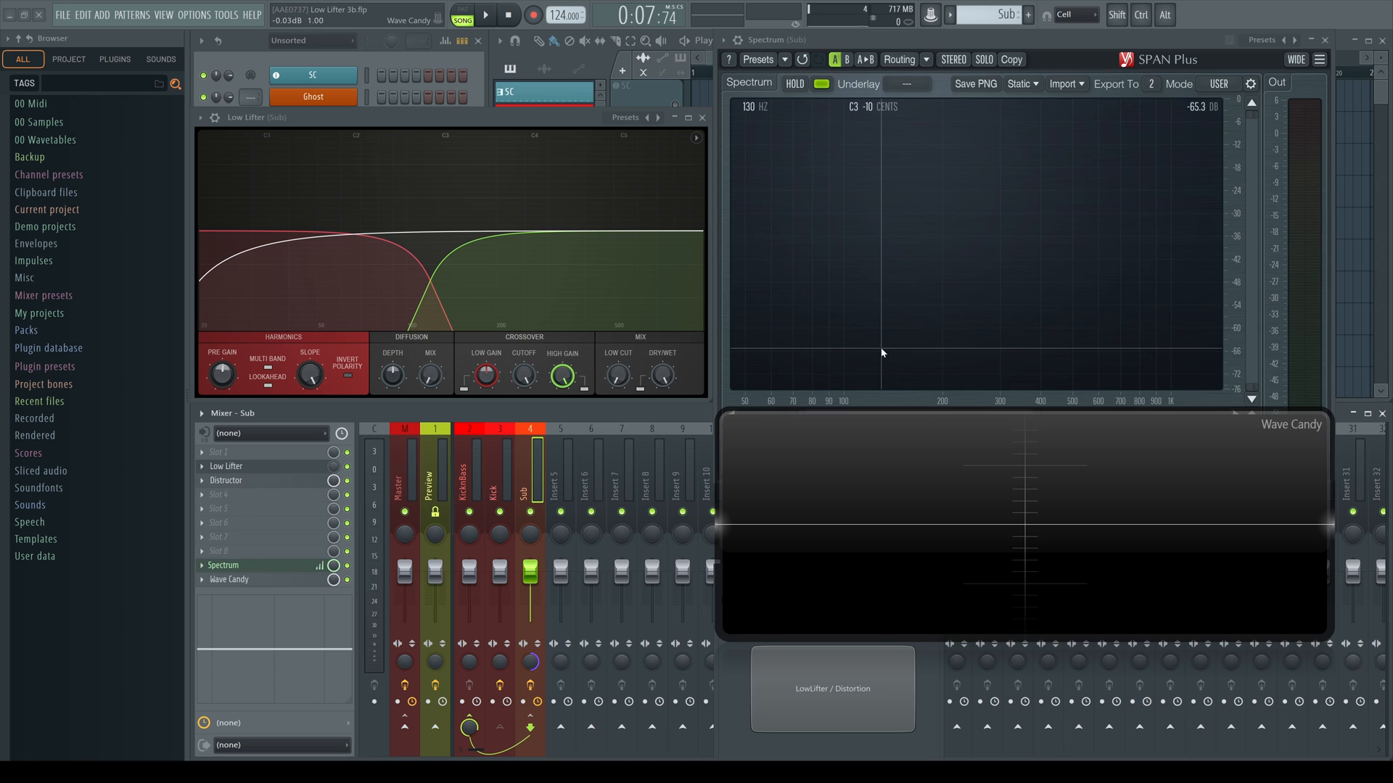
pyautogui.press('space')
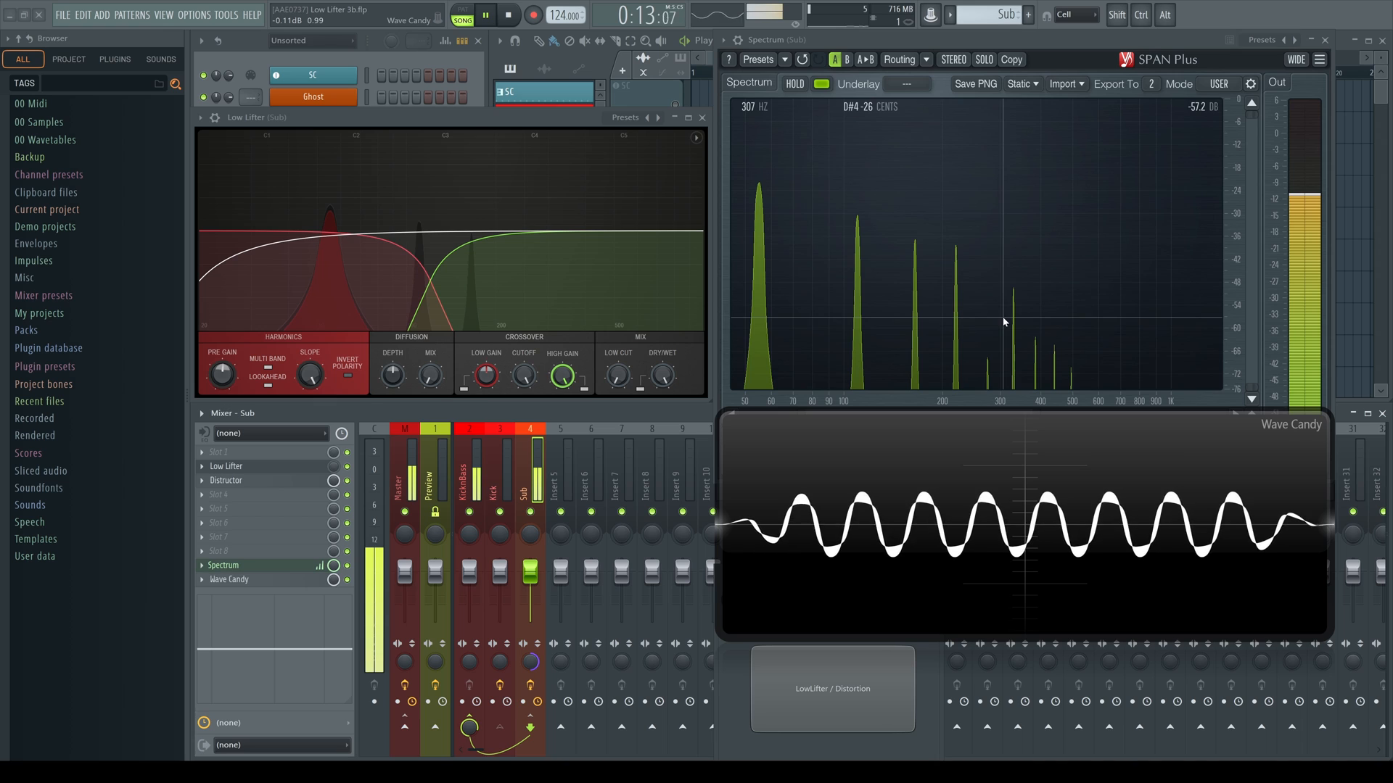
pyautogui.press('space')
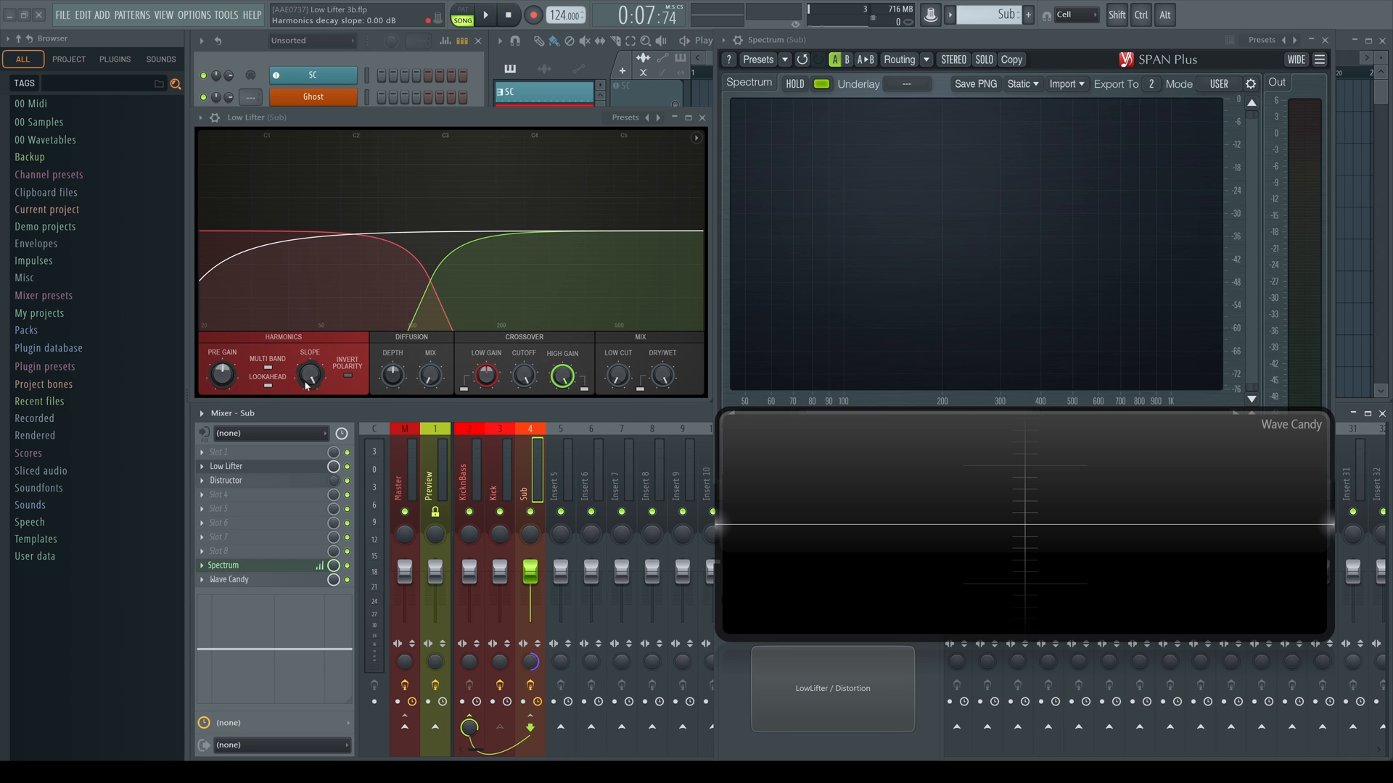
# Play the Sub and try harmonics decay slopes of -3.99, -13.63 and -18.92 dB in Low Lifter, with the low band gain reduced as well.
pyautogui.press('space')
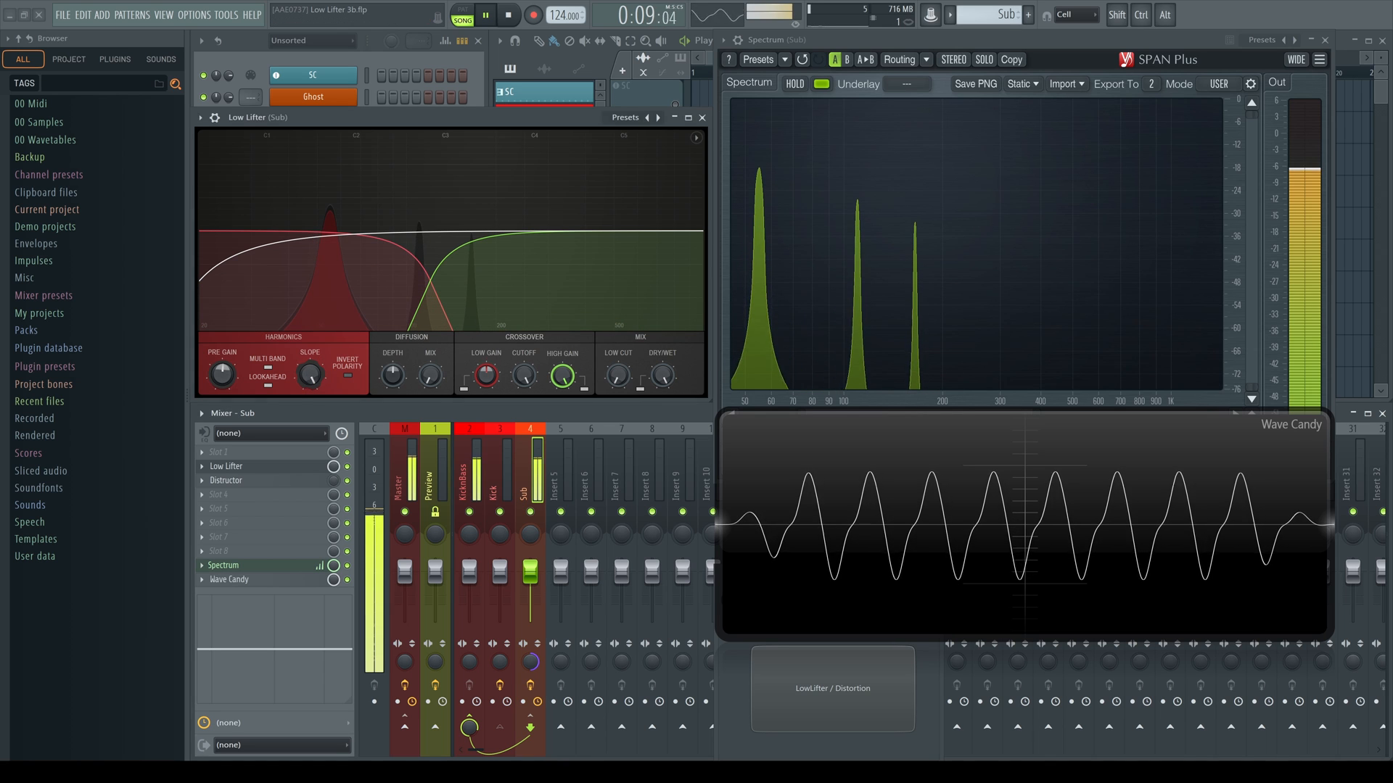
pyautogui.moveTo(310, 378); pyautogui.dragTo(310, 408)
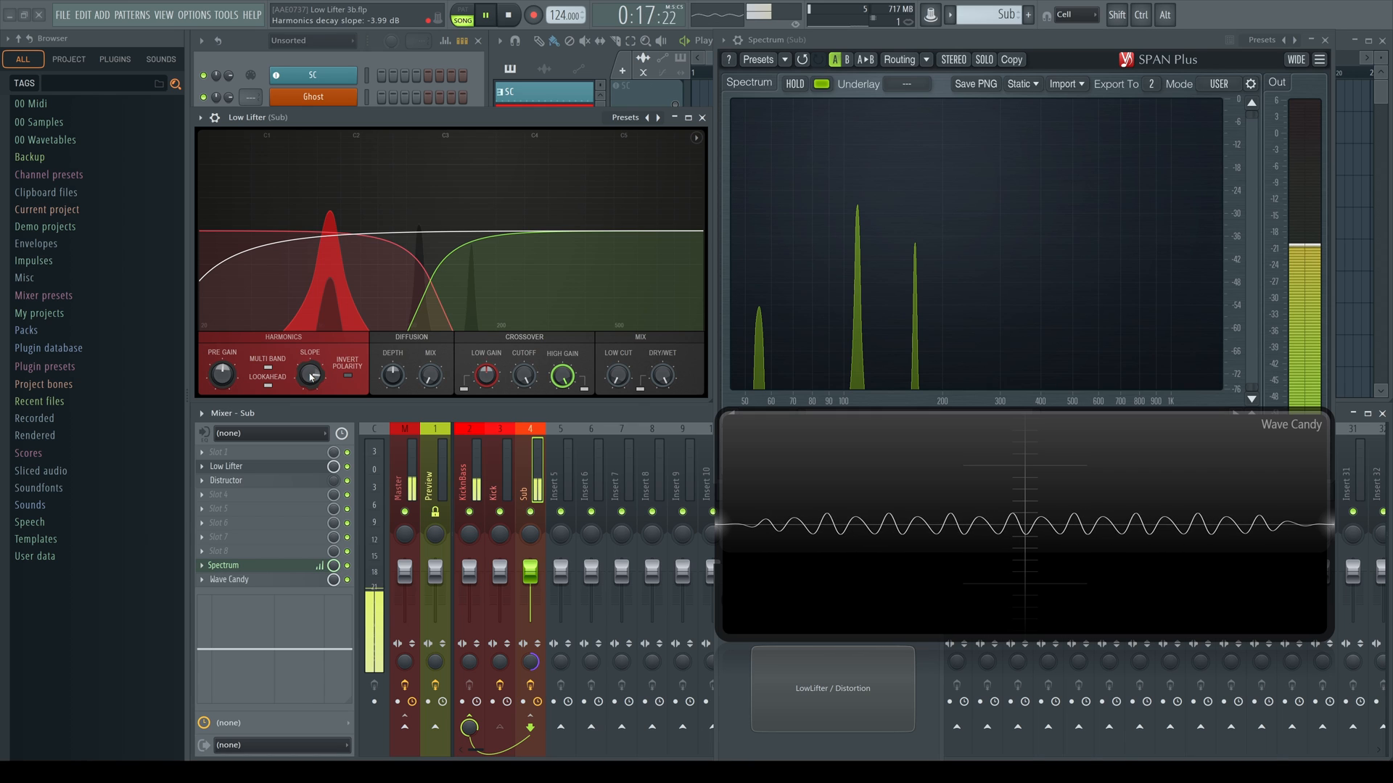
pyautogui.moveTo(311, 377); pyautogui.dragTo(310, 411)
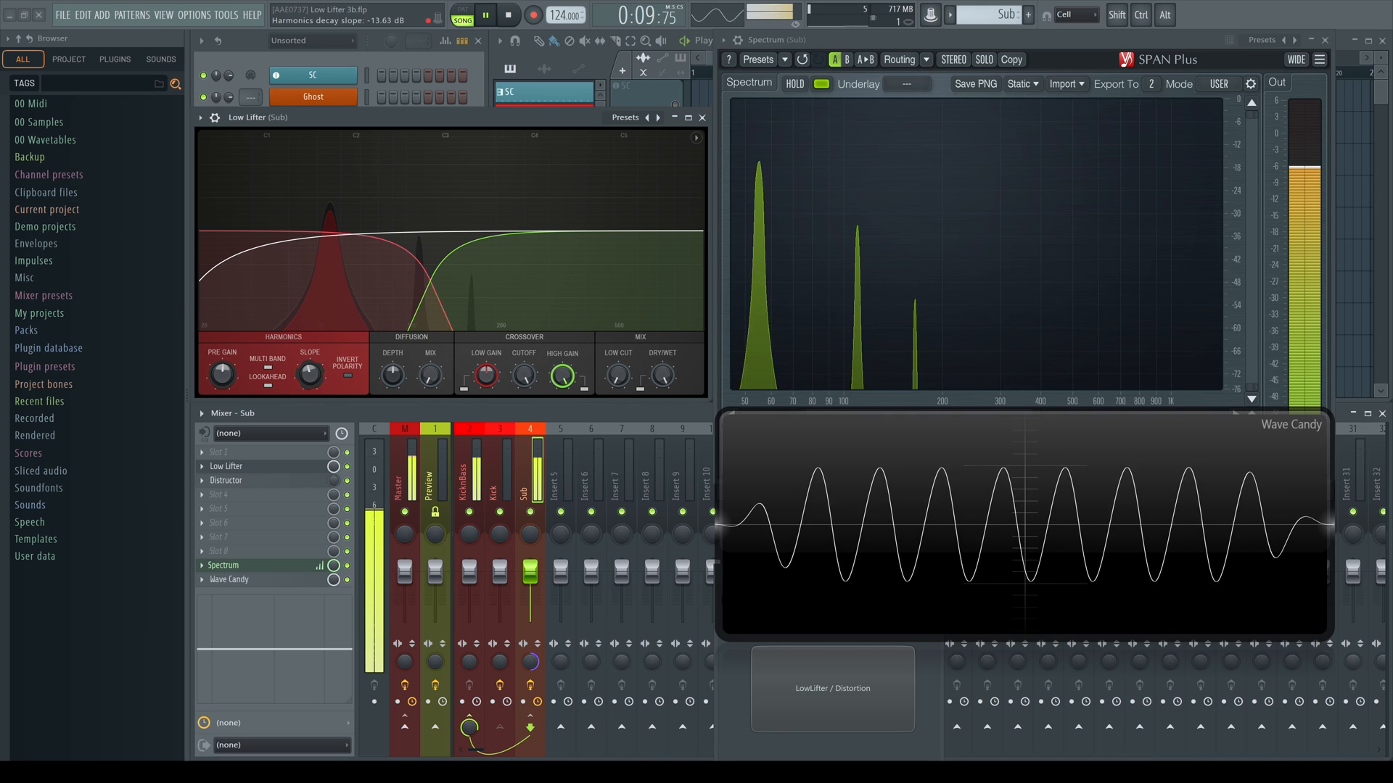
pyautogui.moveTo(311, 411); pyautogui.dragTo(310, 412)
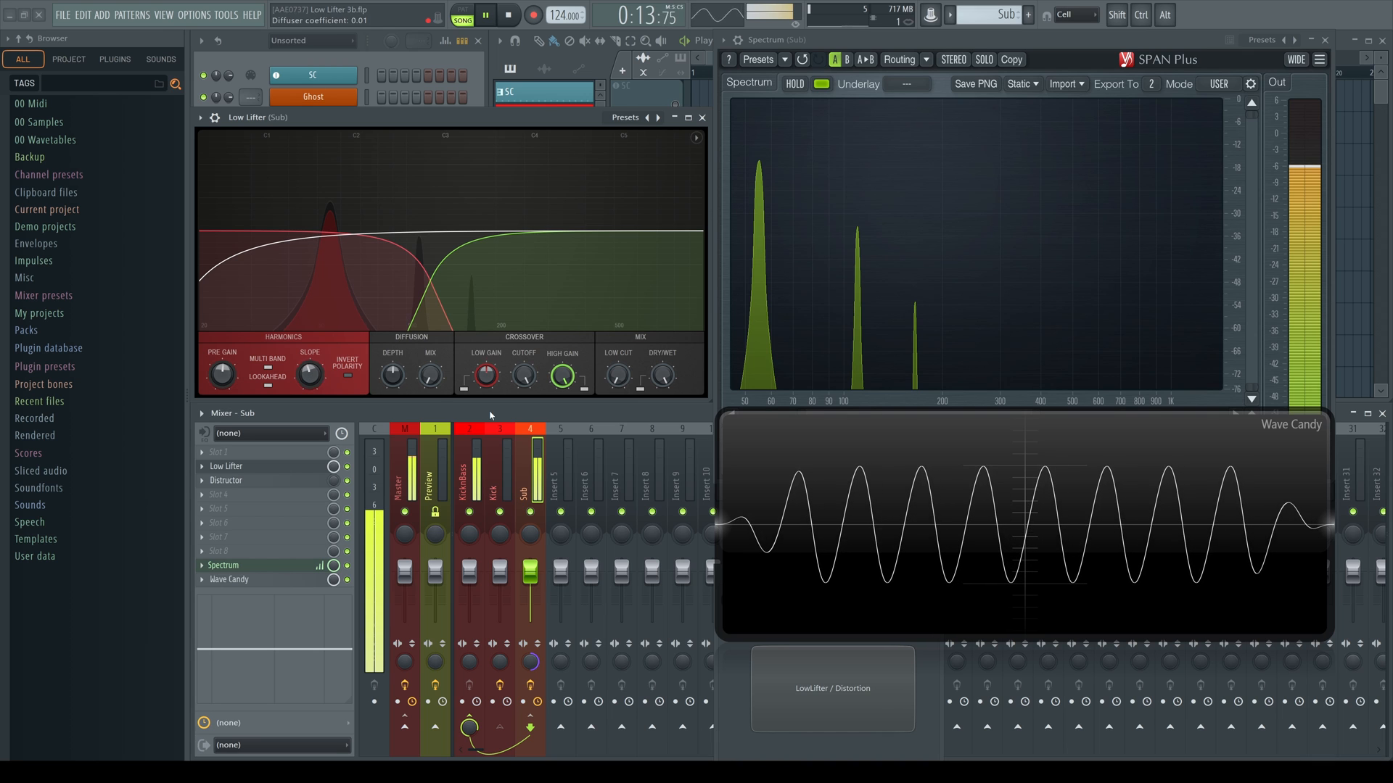
pyautogui.moveTo(490, 376); pyautogui.dragTo(490, 377)
pyautogui.moveTo(324, 390); pyautogui.dragTo(323, 389)
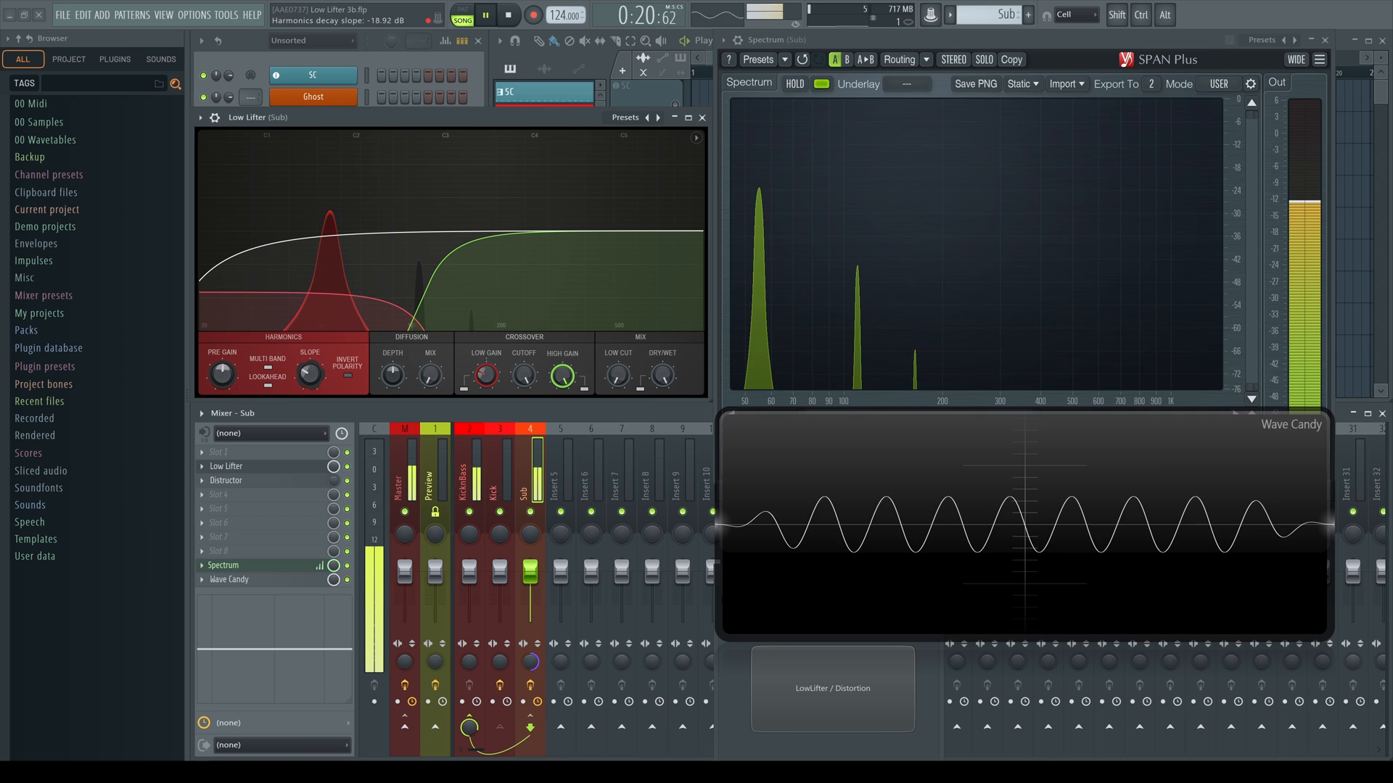
pyautogui.moveTo(310, 375); pyautogui.dragTo(310, 375)
pyautogui.press('space')
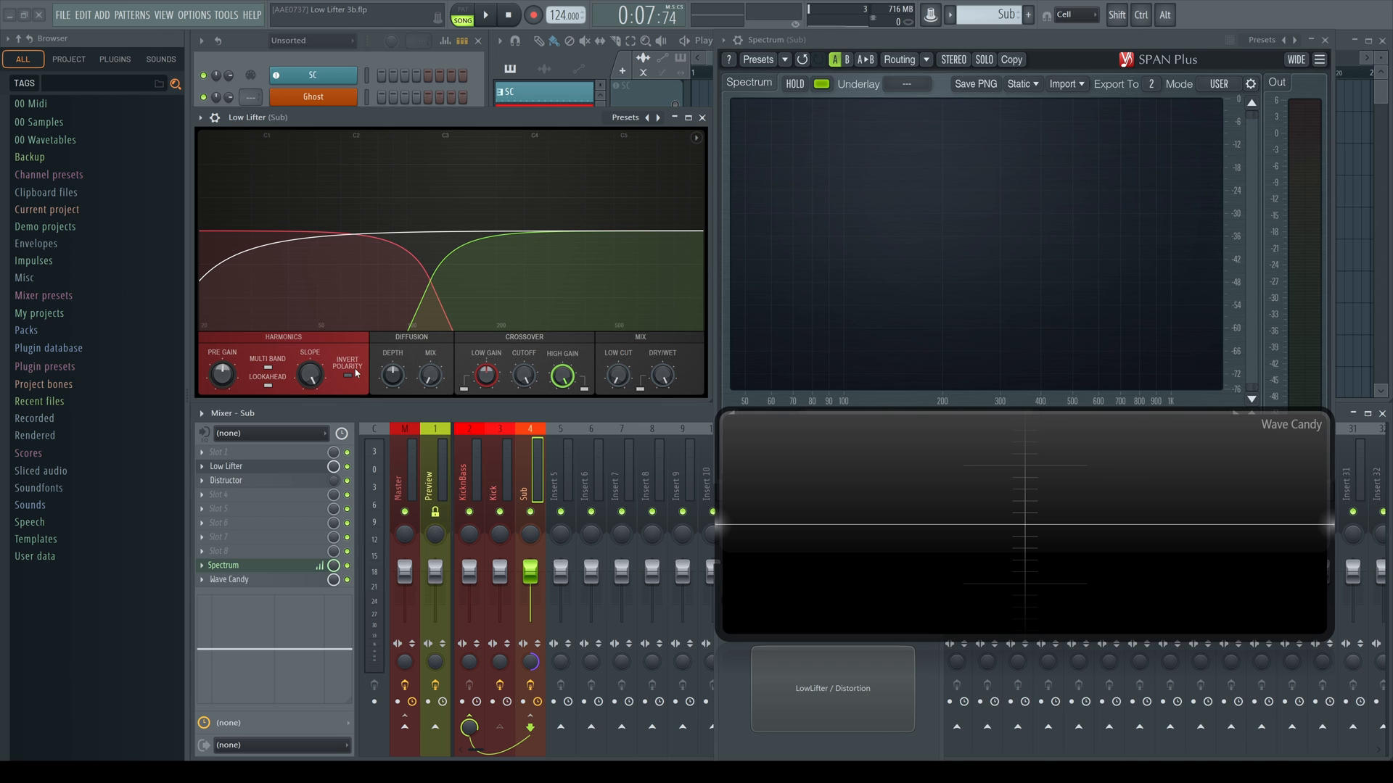
# Play the Sub and switch Low Lifter's invert harmonics polarity on and off twice to compare the waveform.
pyautogui.press('space')
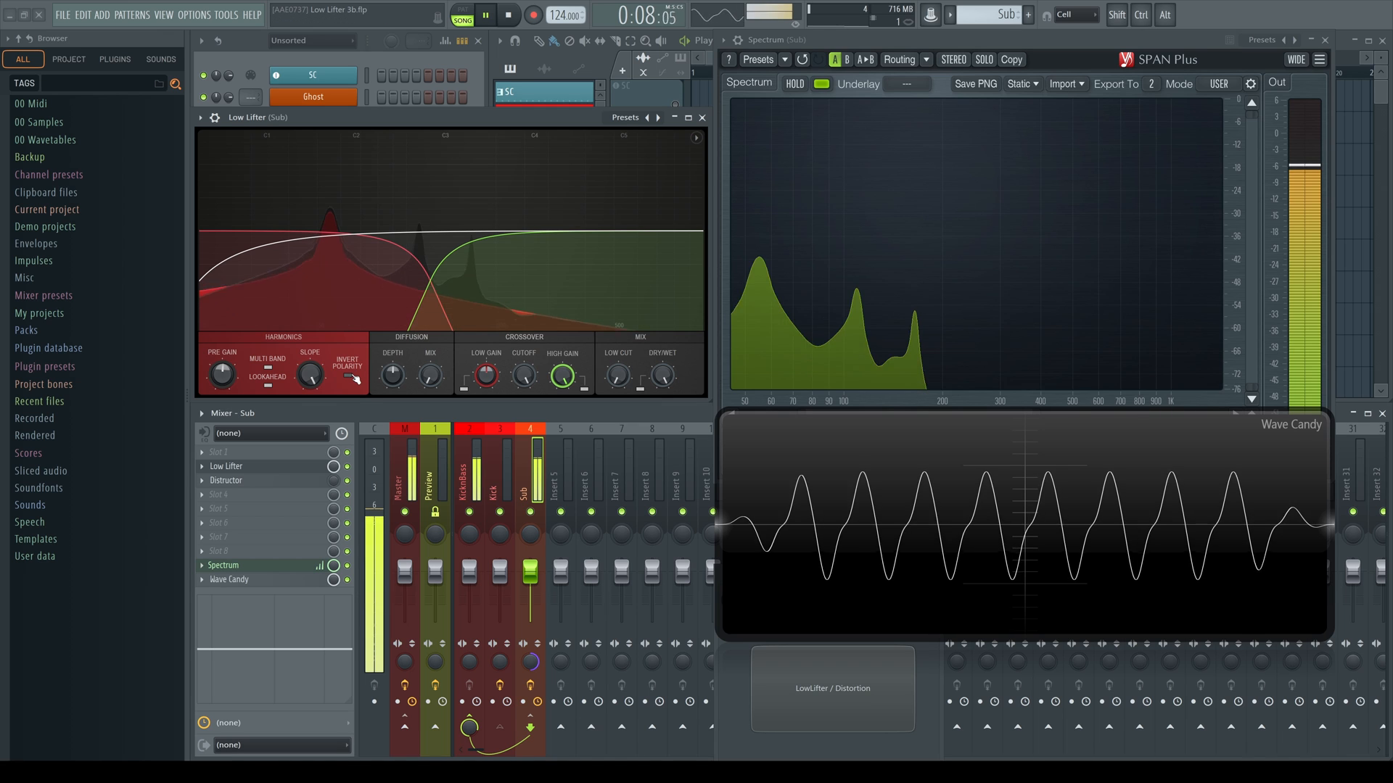
pyautogui.click(352, 379)
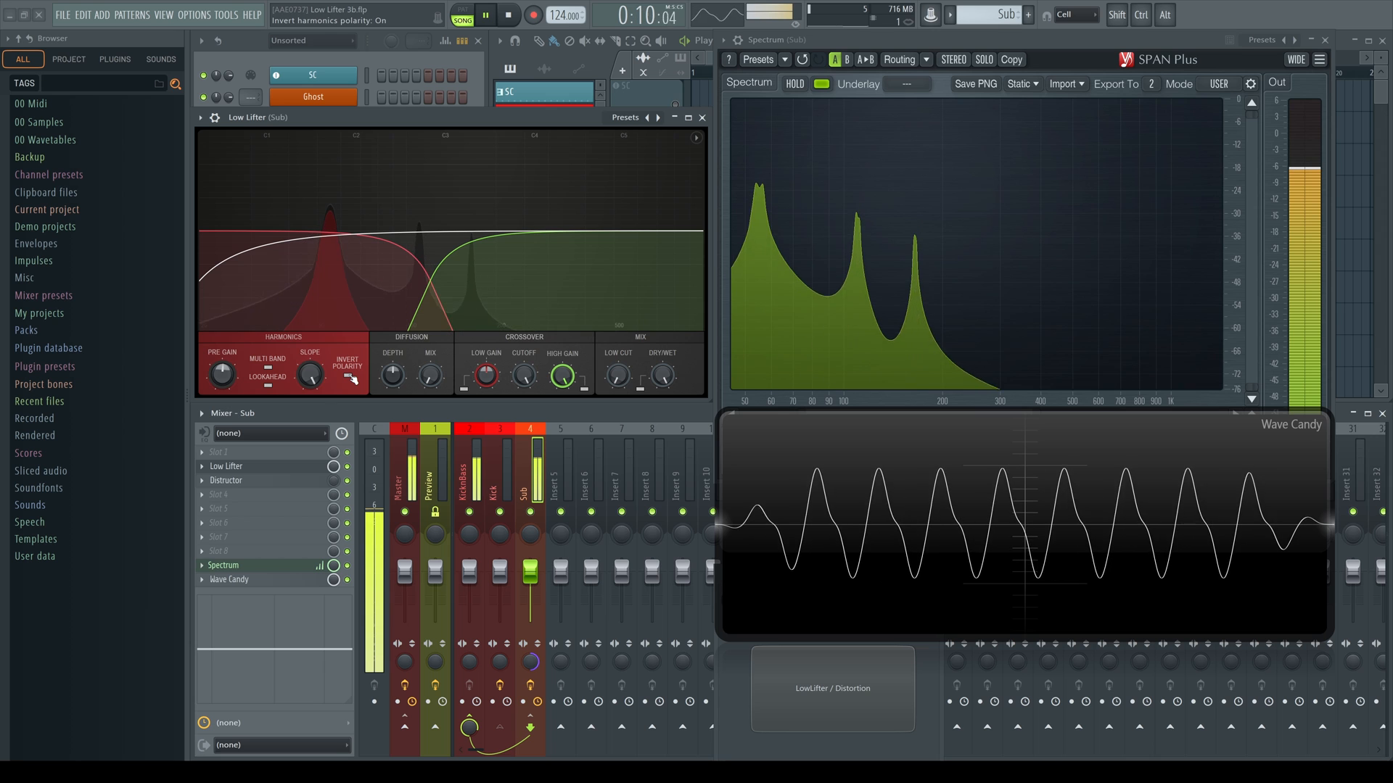
pyautogui.click(352, 380)
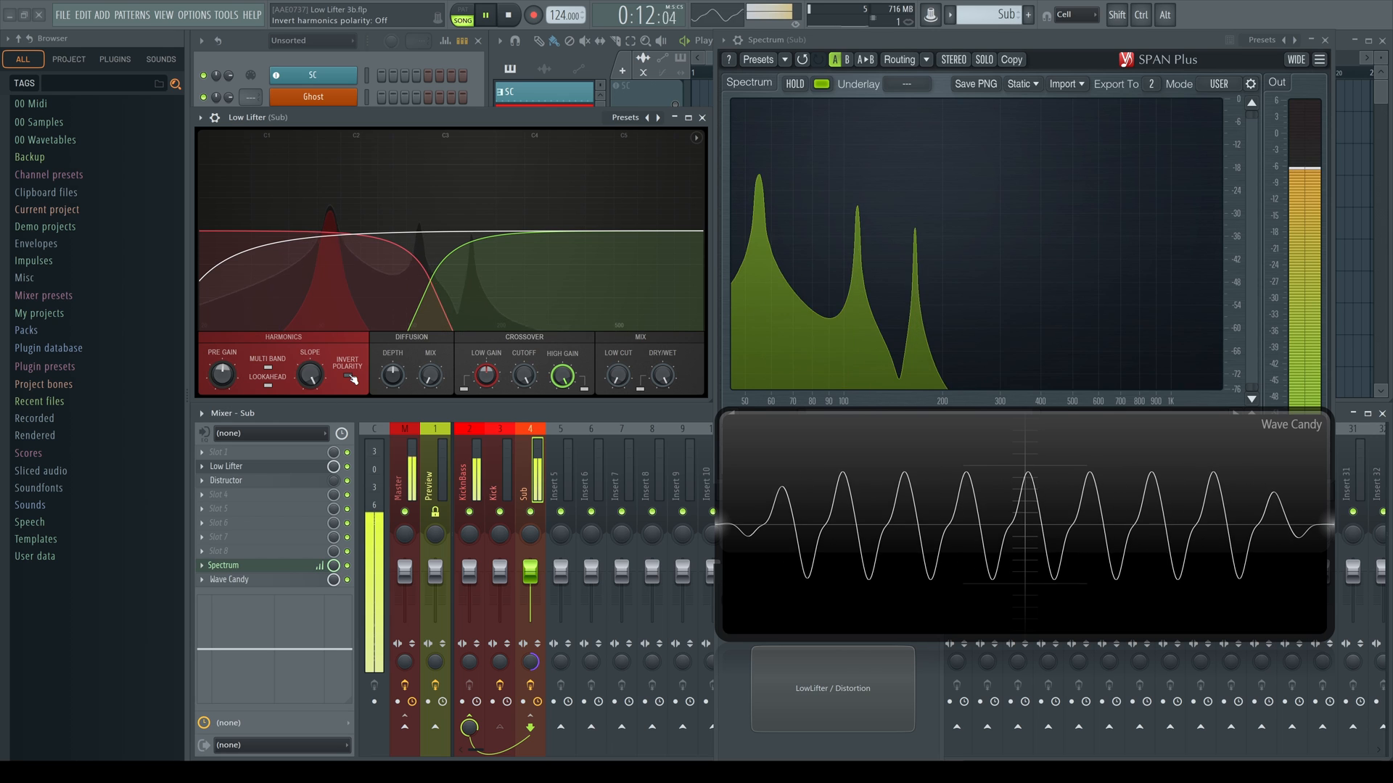
pyautogui.click(351, 380)
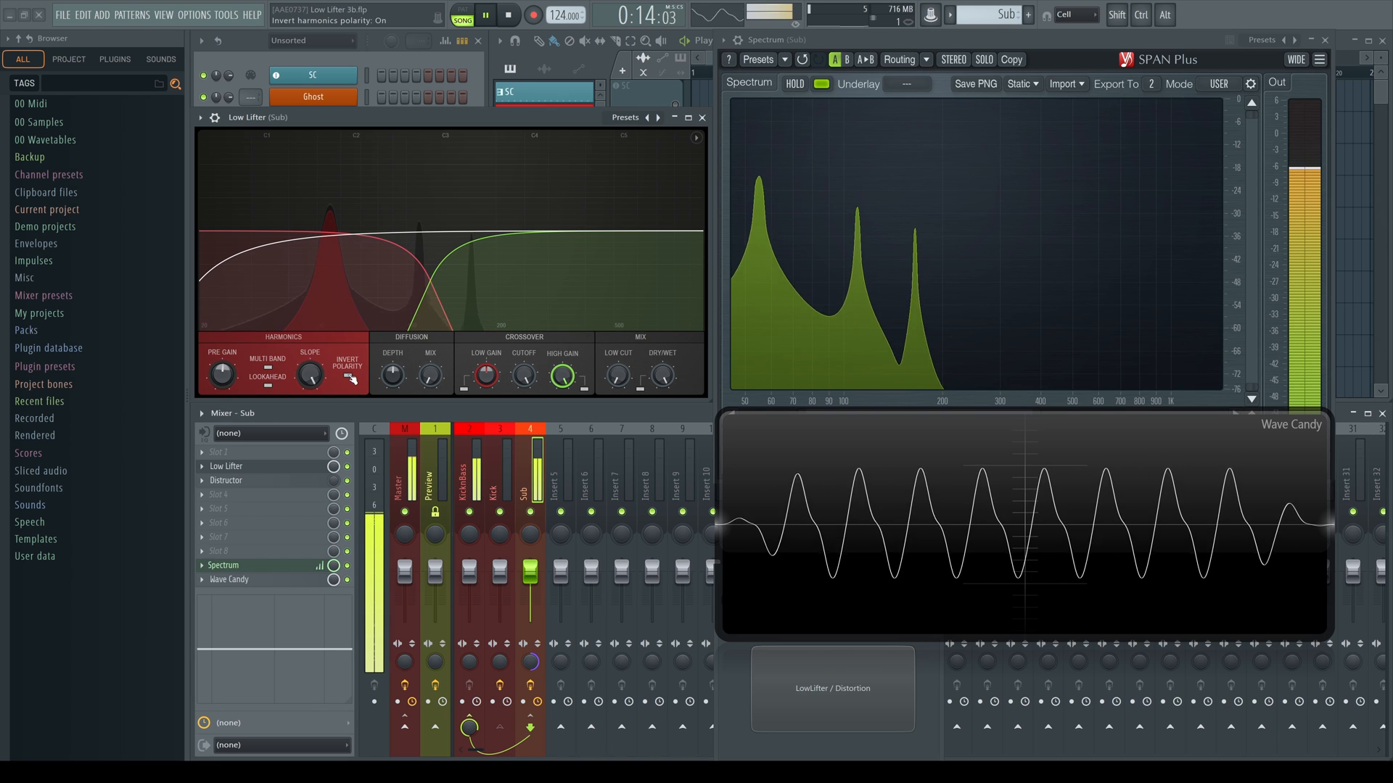
pyautogui.click(351, 380)
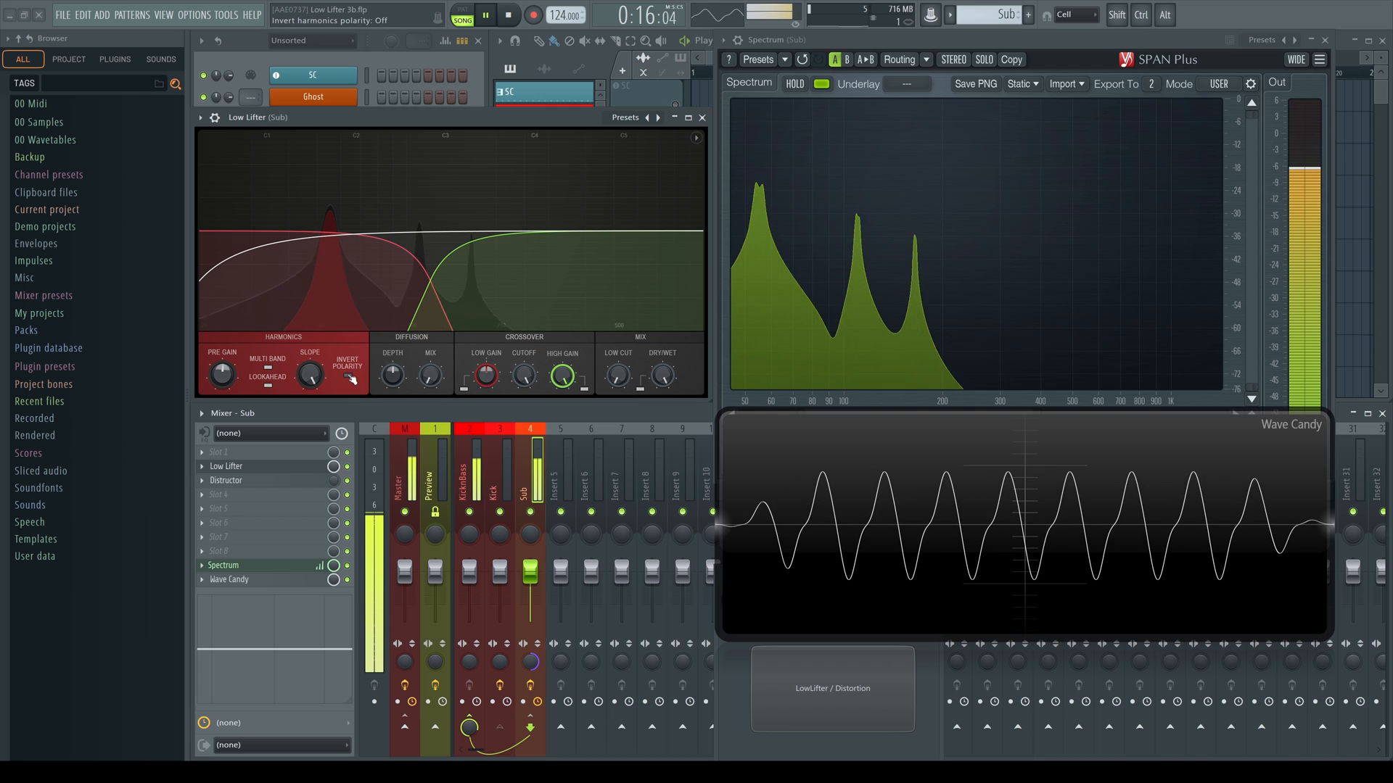
pyautogui.press('space')
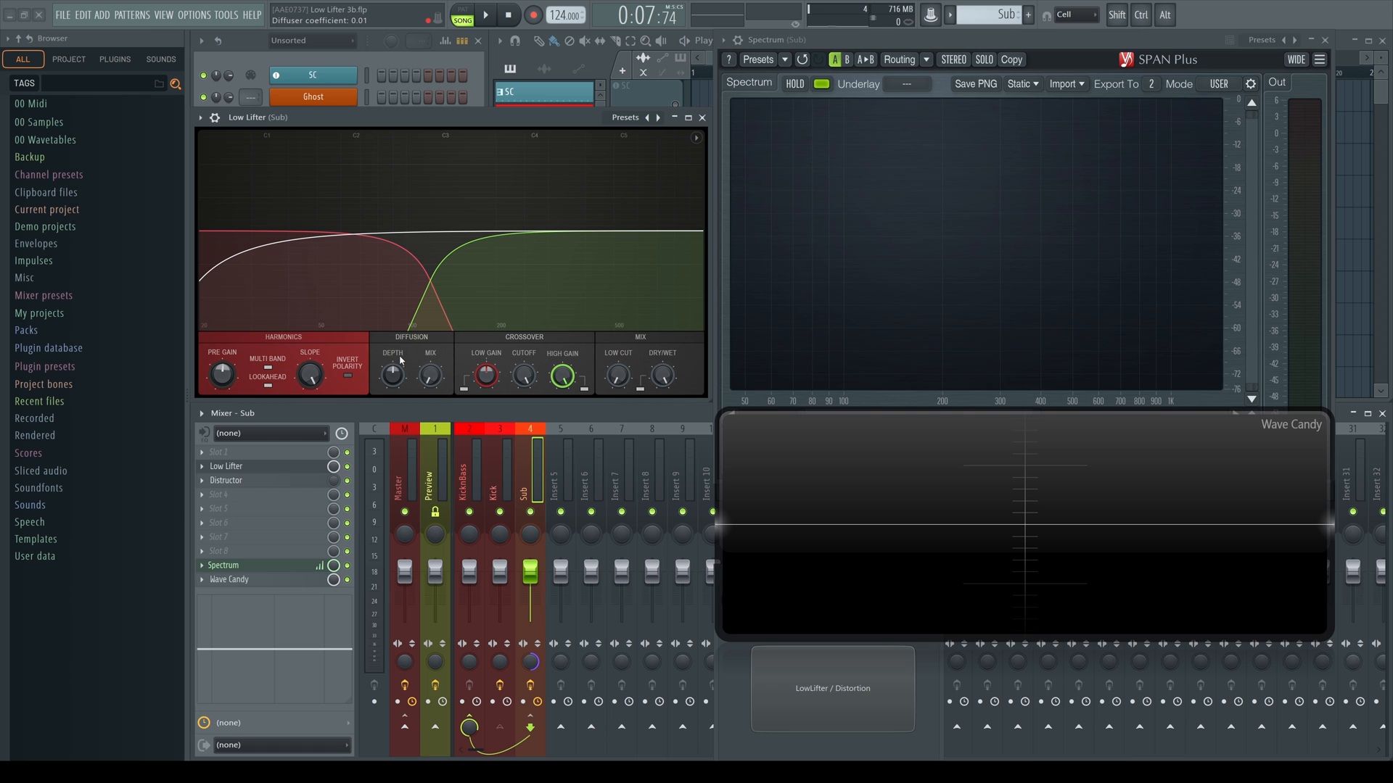
# Play the Sub with Low Lifter's diffusion mix raised and diffusion depth set to -0.32, resetting the low band gain to 0 dB.
pyautogui.press('space')
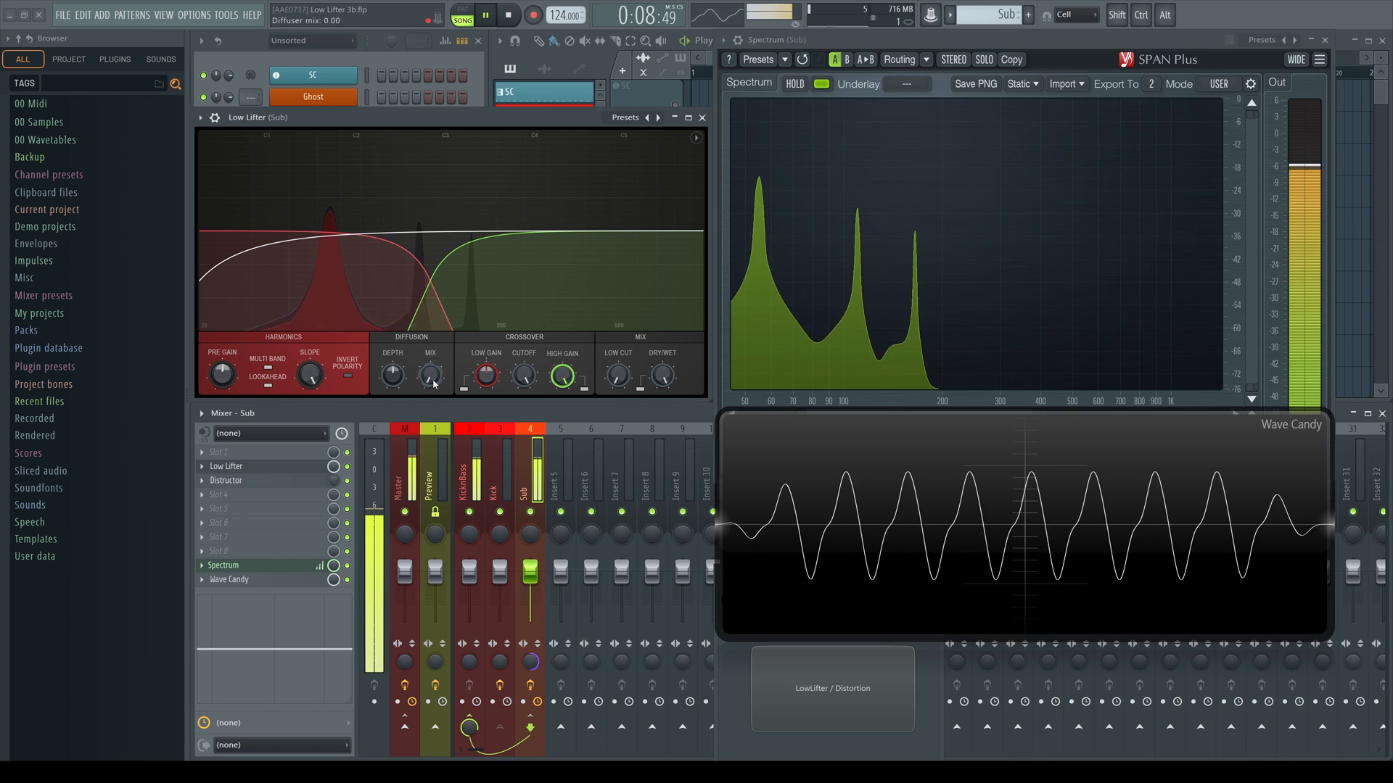
pyautogui.moveTo(430, 375); pyautogui.dragTo(431, 326)
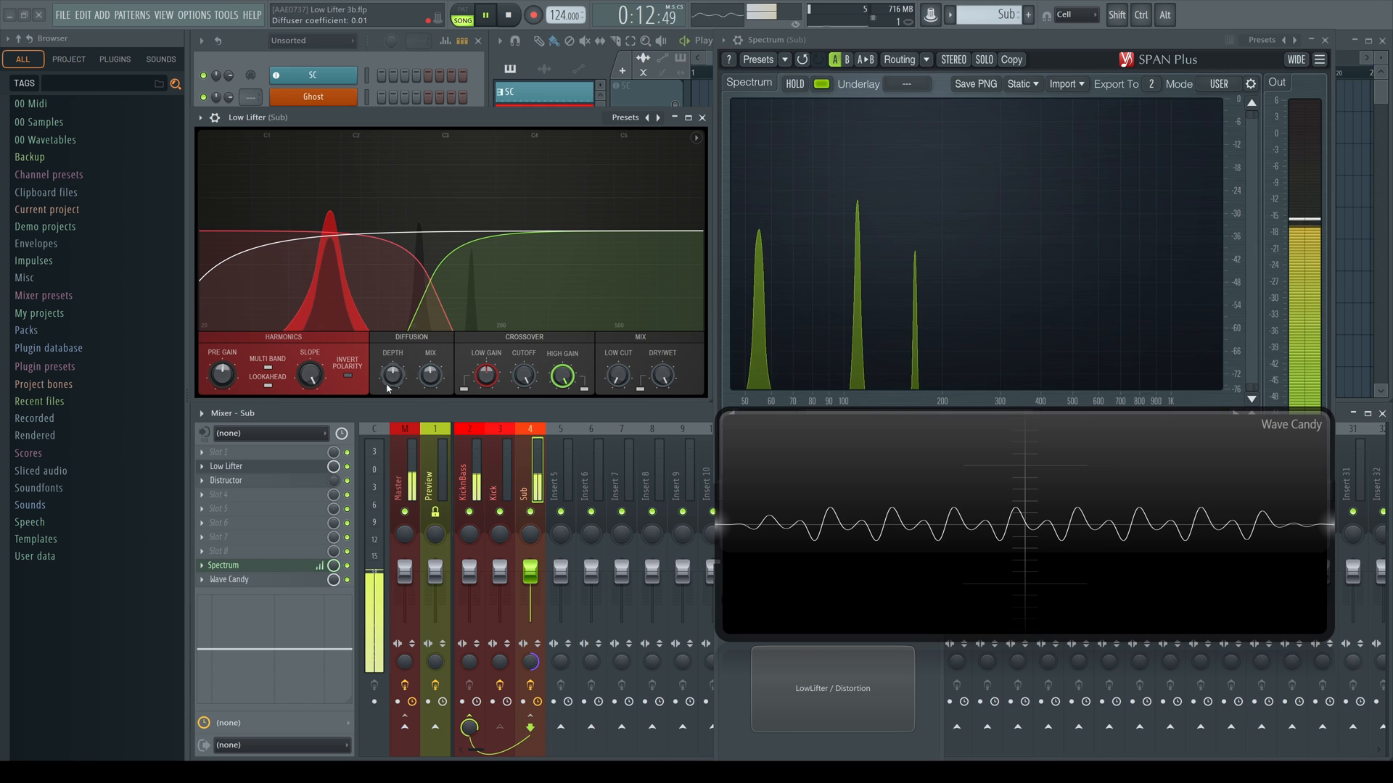
pyautogui.moveTo(392, 375); pyautogui.dragTo(392, 431)
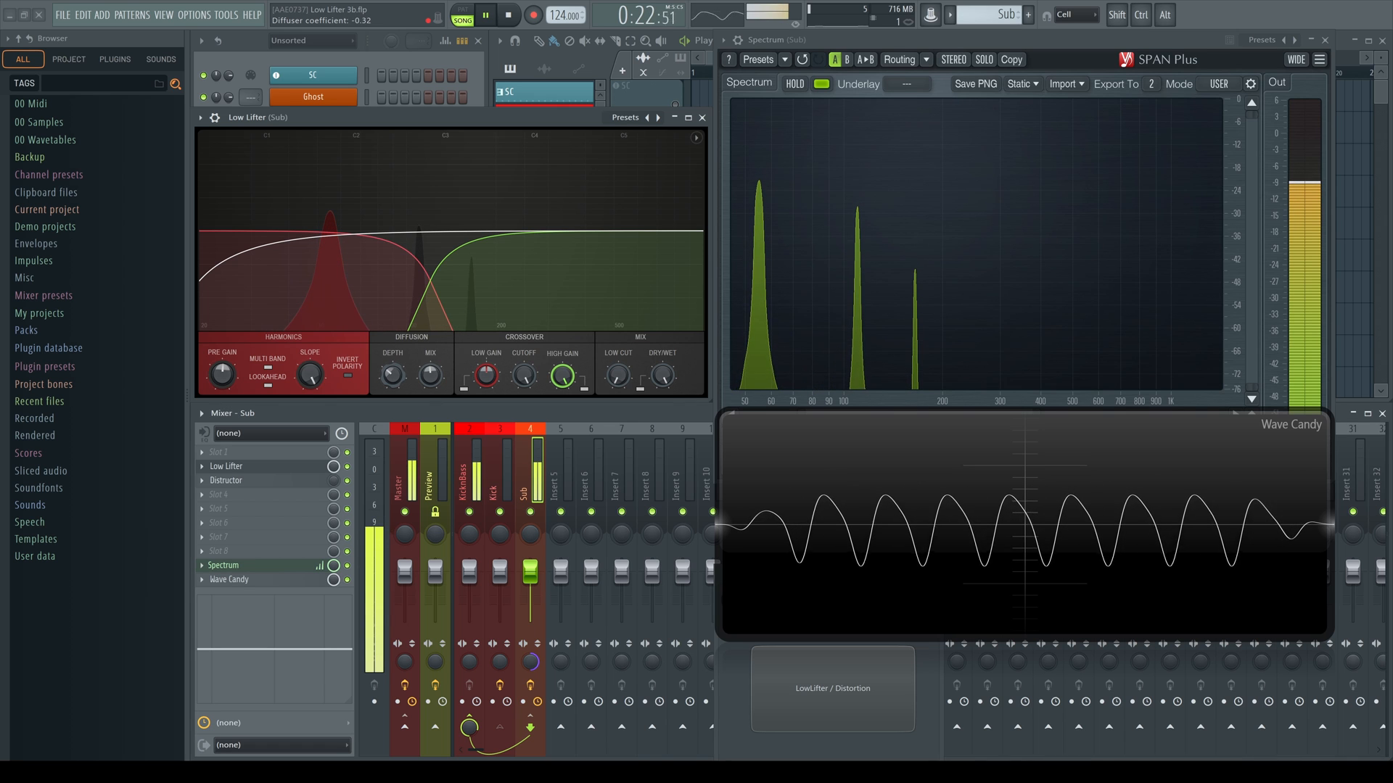
pyautogui.moveTo(486, 375); pyautogui.dragTo(486, 353)
pyautogui.press('space')
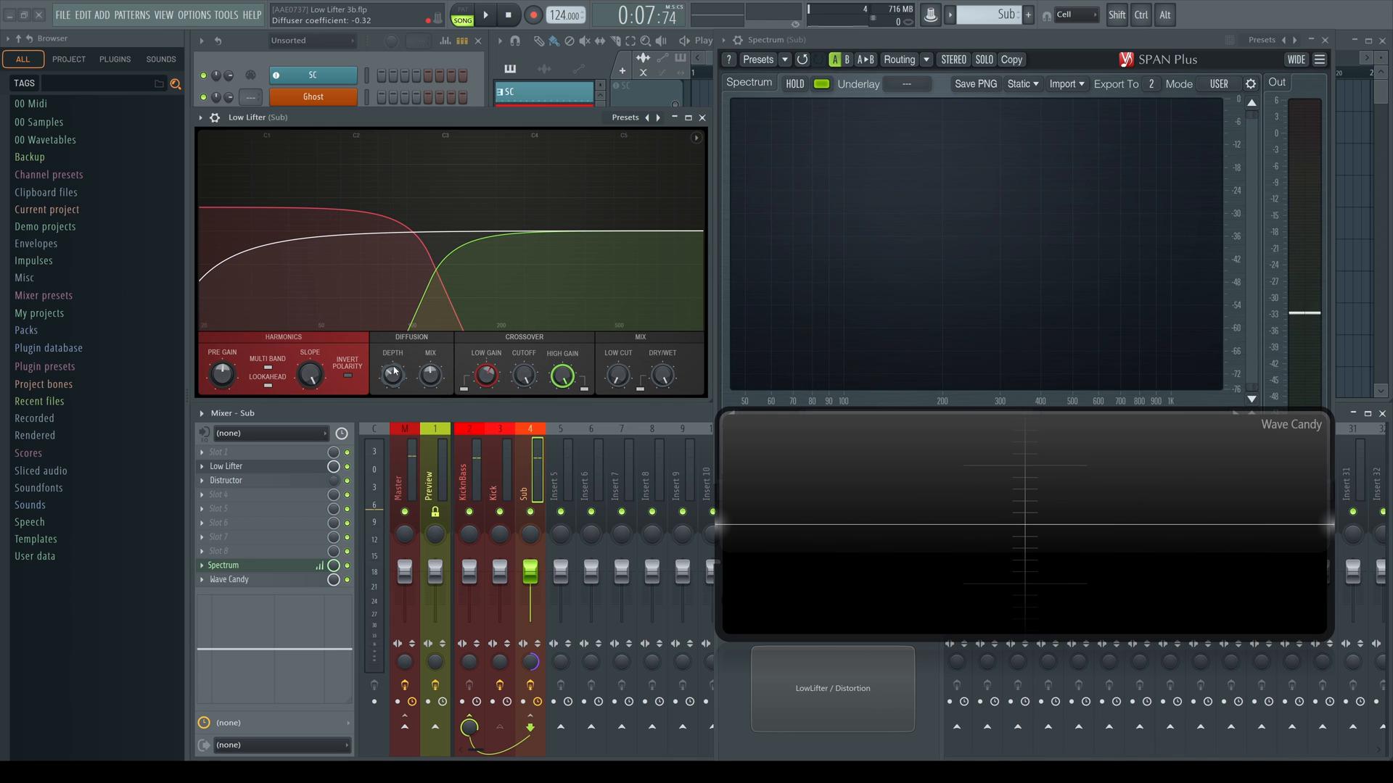
pyautogui.doubleClick(491, 364)
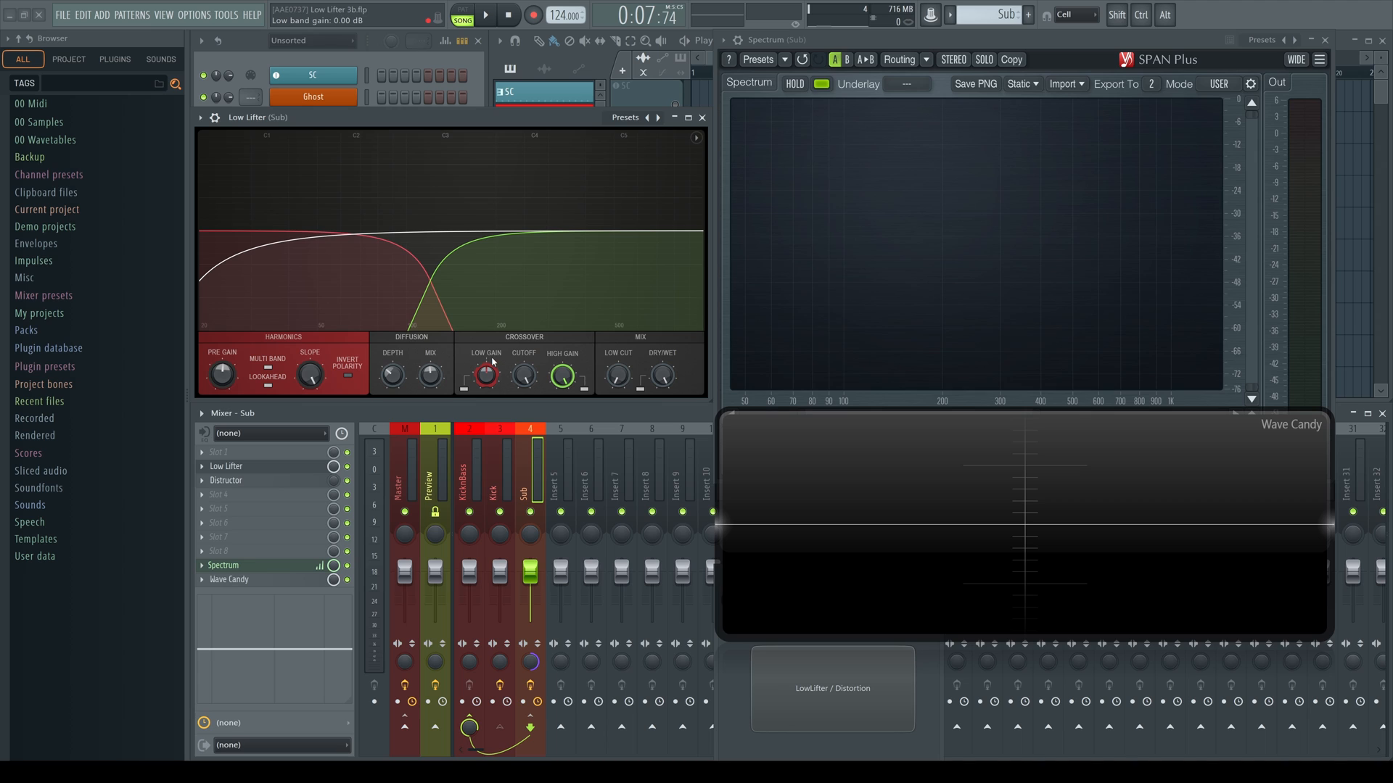
# Toggle the crossover's low band switch and high band switch in Low Lifter, restoring each one.
pyautogui.click(465, 390)
pyautogui.click(465, 391)
pyautogui.click(585, 391)
pyautogui.click(584, 391)
# Try out Low Lifter's low cut by raising it and returning it, and show the dry/wet control.
pyautogui.moveTo(617, 379); pyautogui.dragTo(617, 345)
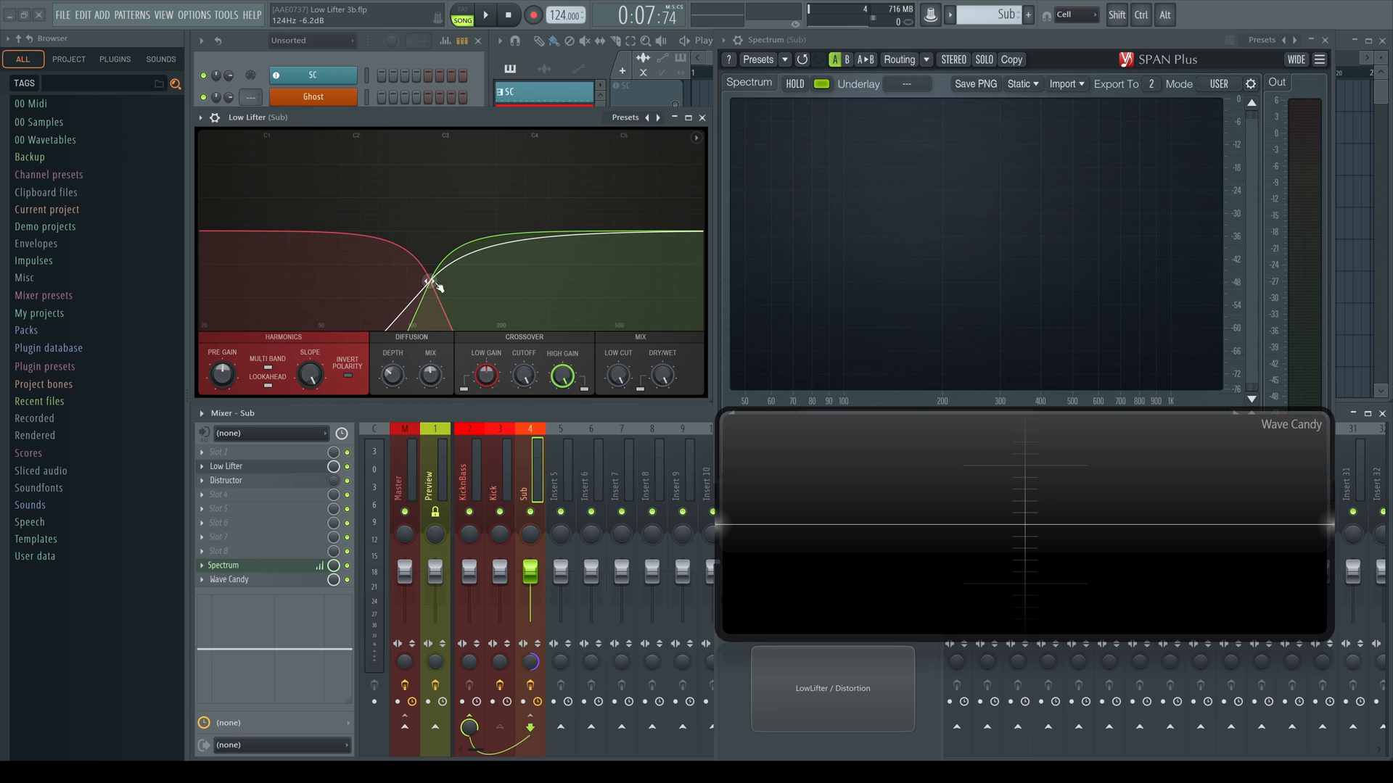
pyautogui.moveTo(618, 375); pyautogui.dragTo(618, 500)
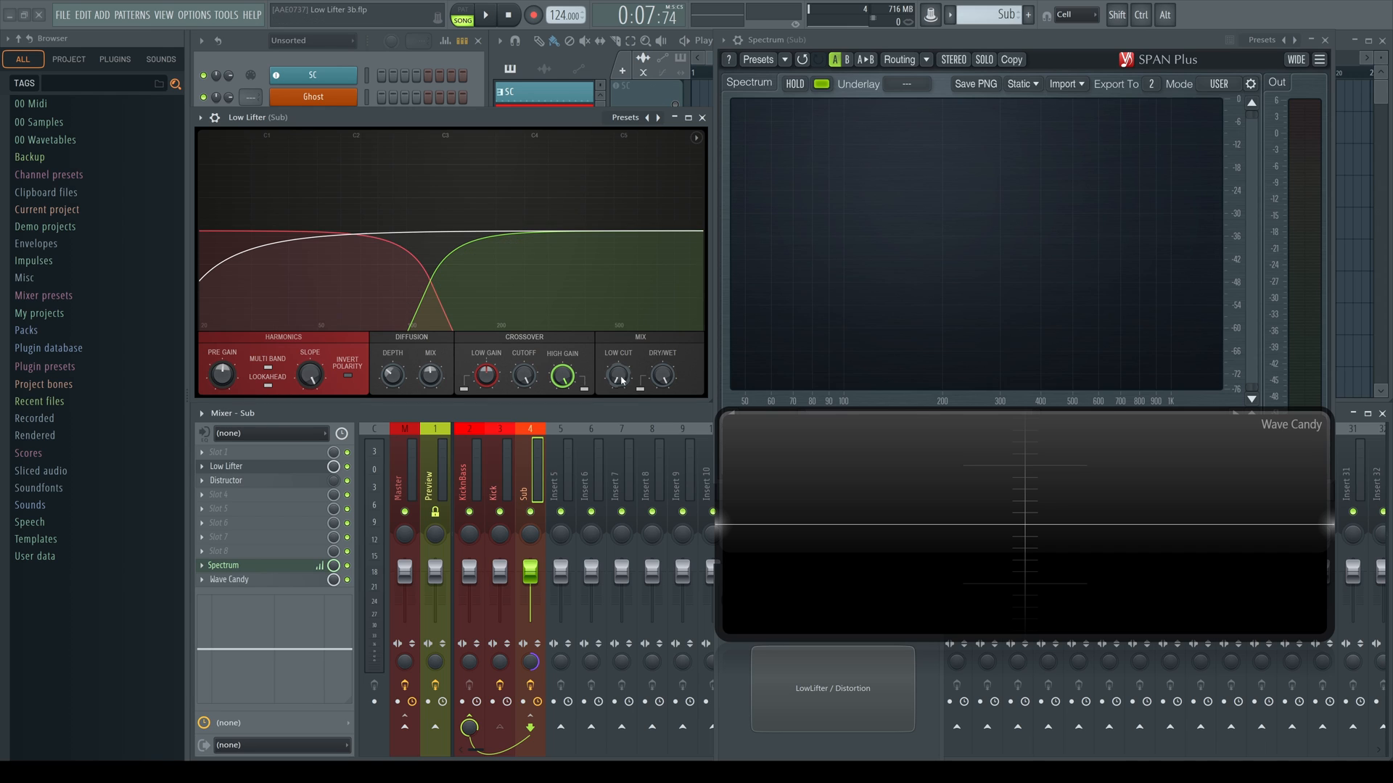
pyautogui.moveTo(662, 375)
pyautogui.mouseDown()
pyautogui.moveTo(663, 414)
pyautogui.moveTo(667, 375)
pyautogui.mouseUp()
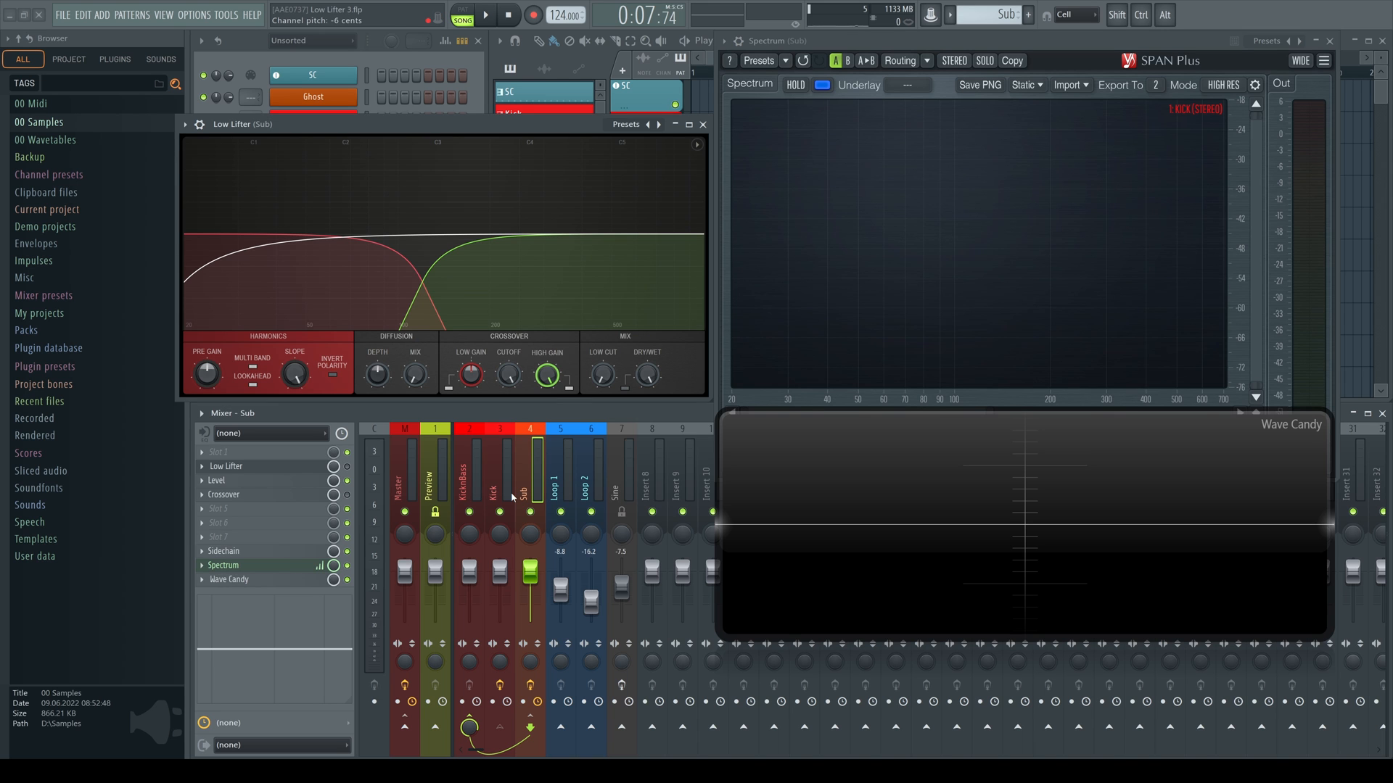
# Play the full mix and the Sub without kick and loops, and enable Low Lifter on the Sub's mixer track.
pyautogui.press('space')
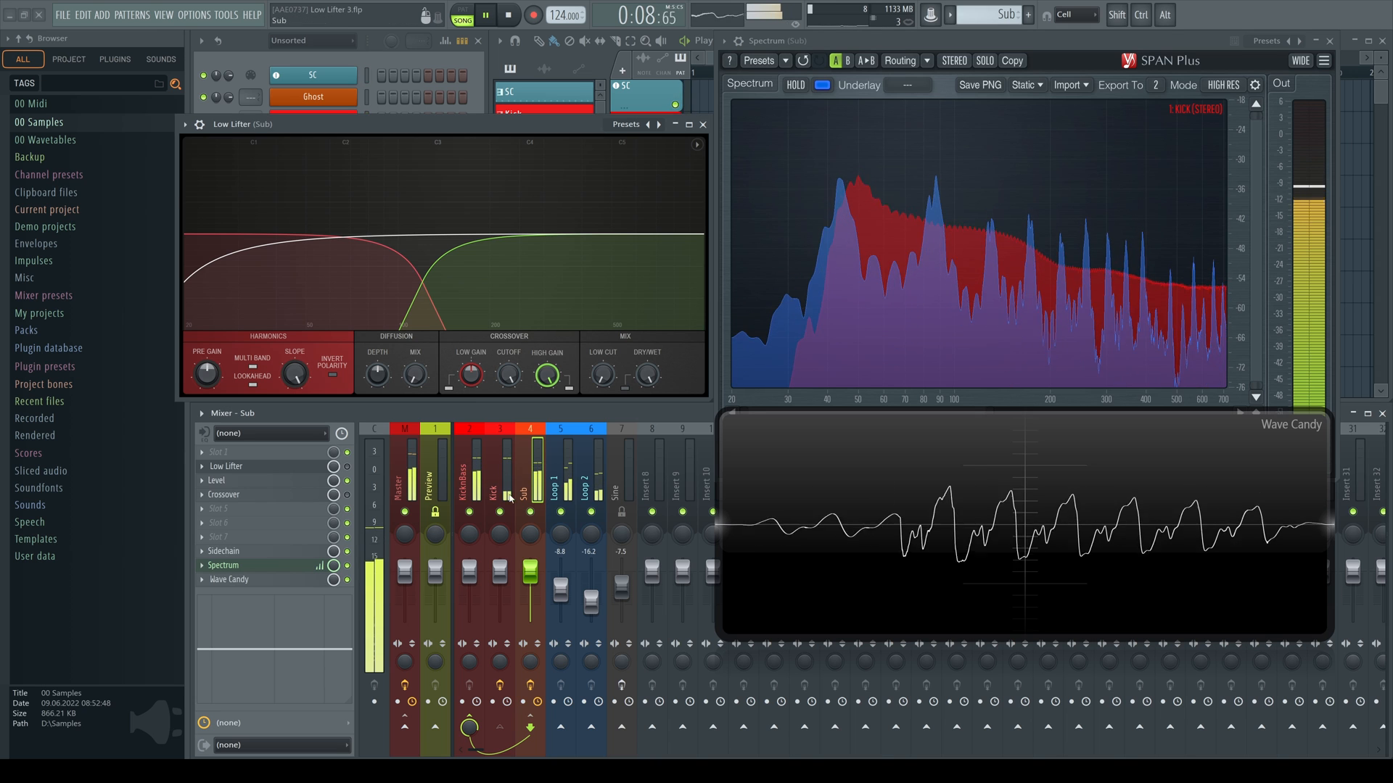
pyautogui.press('space')
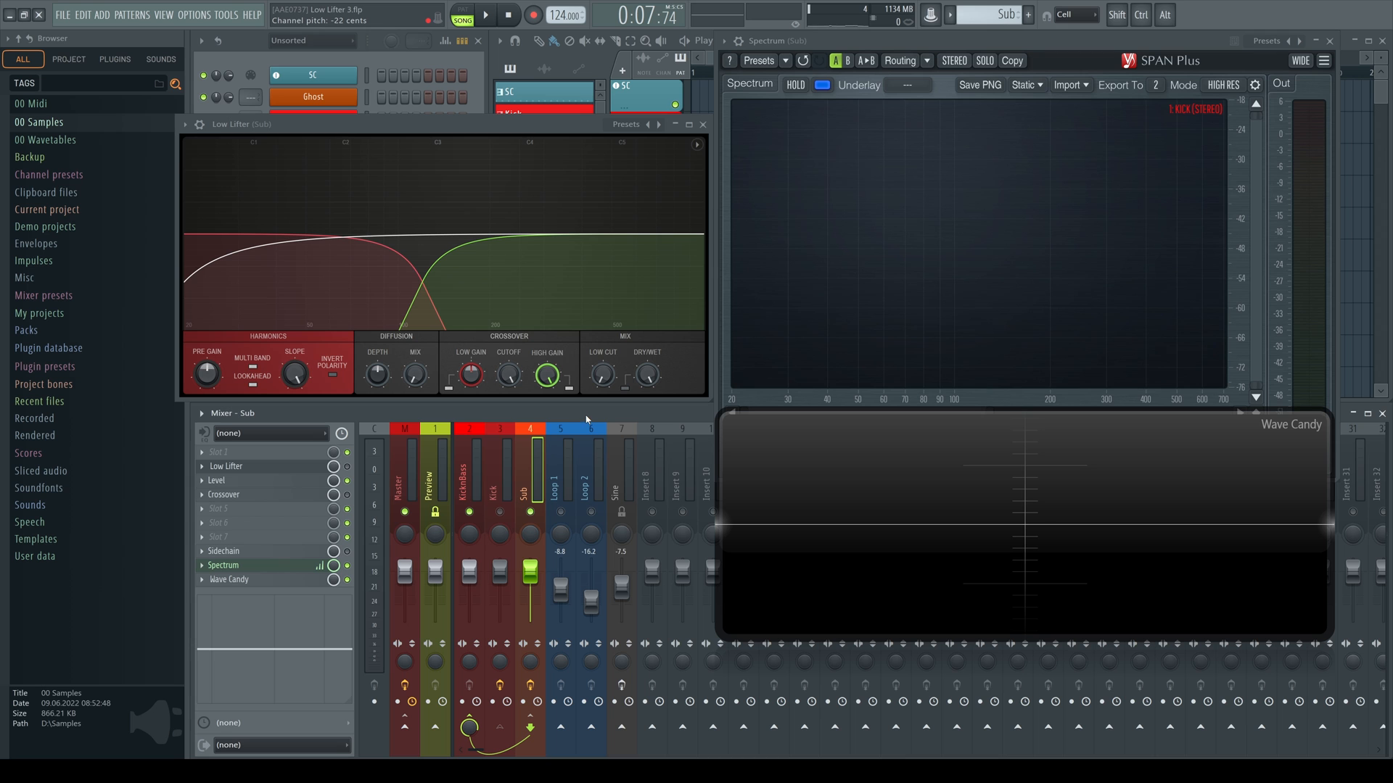
pyautogui.press('space')
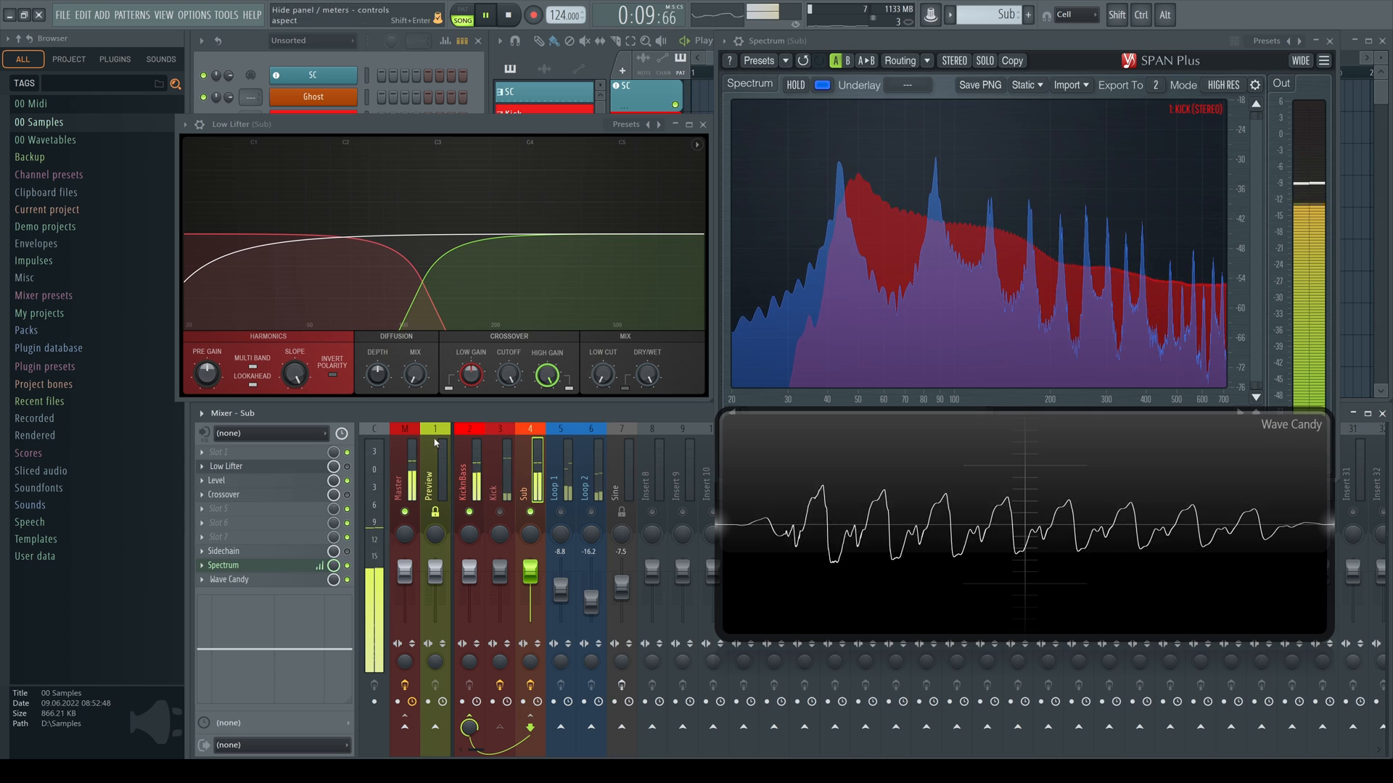
pyautogui.click(347, 467)
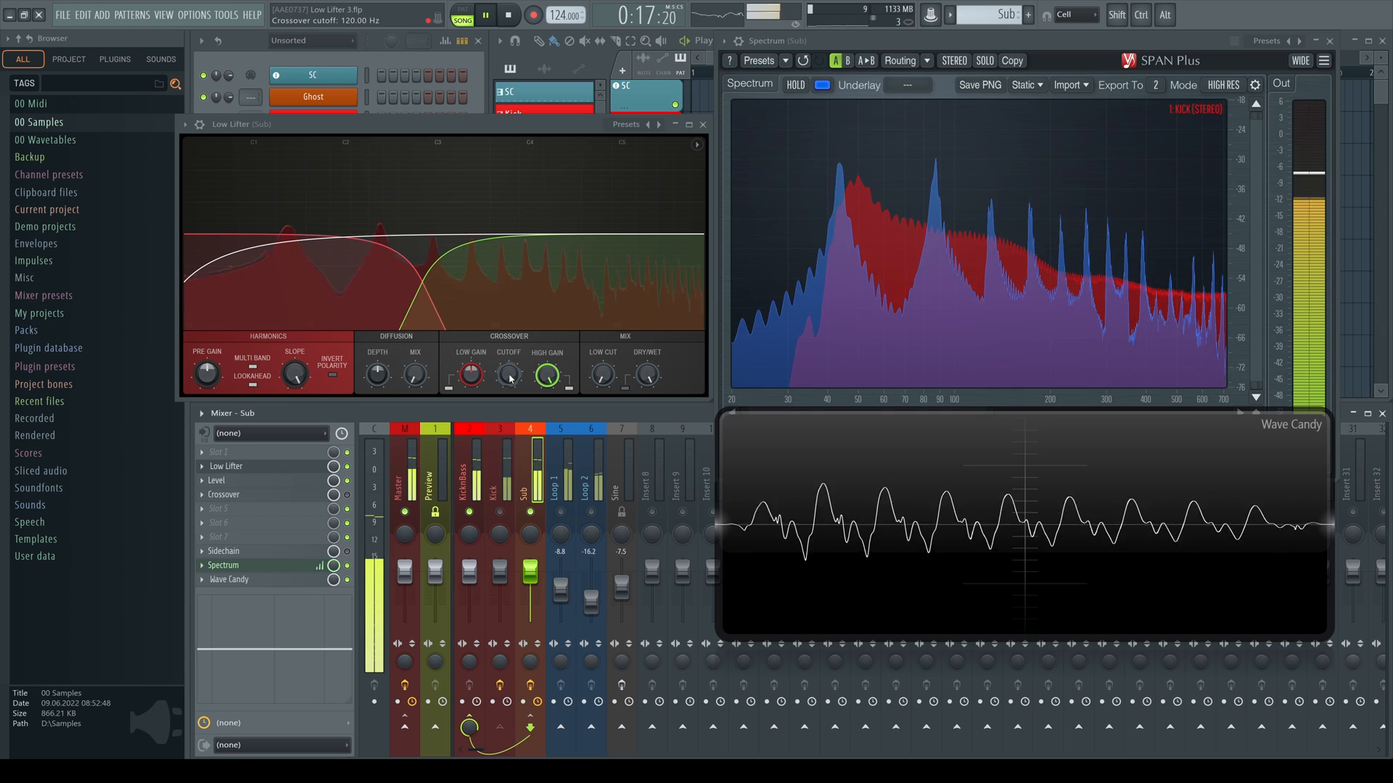
# Try out Low Lifter's crossover cutoff during playback, return it to 120 Hz and replay the Sub.
pyautogui.moveTo(510, 378)
pyautogui.mouseDown()
pyautogui.moveTo(510, 410)
pyautogui.moveTo(510, 394)
pyautogui.mouseUp()
pyautogui.press('space')
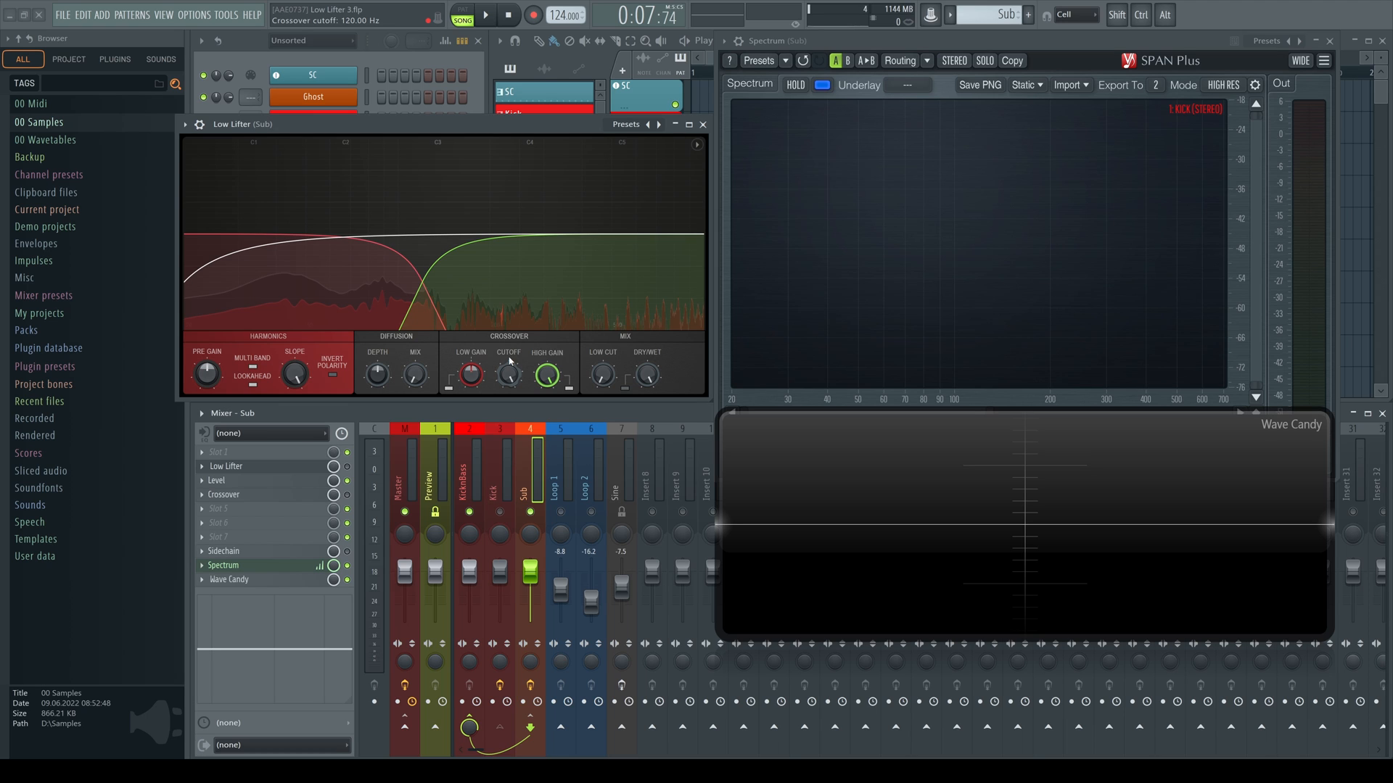
pyautogui.press('space')
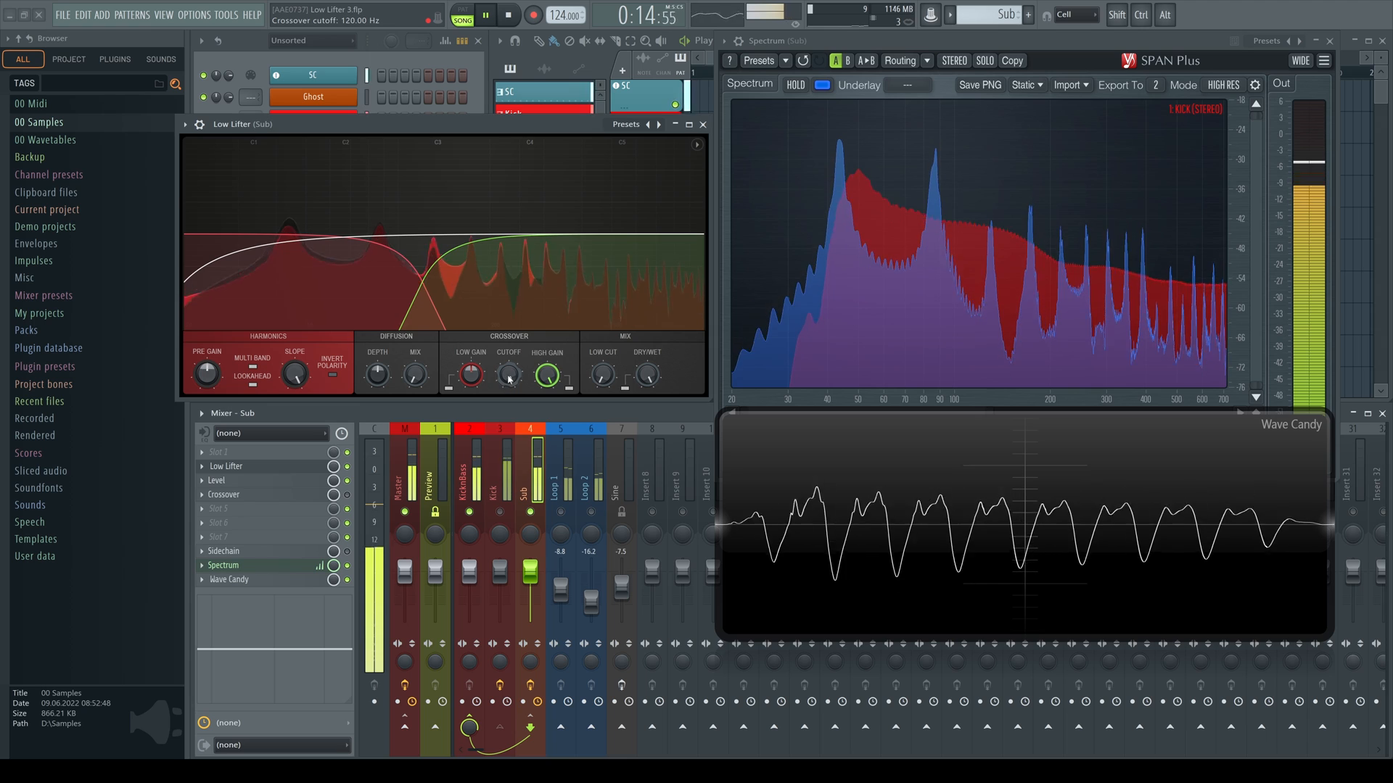
# Try out lower crossover cutoffs in Low Lifter during playback, going down to 57.52 Hz and raising the cutoff slightly again.
pyautogui.moveTo(510, 378)
pyautogui.mouseDown()
pyautogui.moveTo(510, 406)
pyautogui.moveTo(508, 365)
pyautogui.mouseUp()
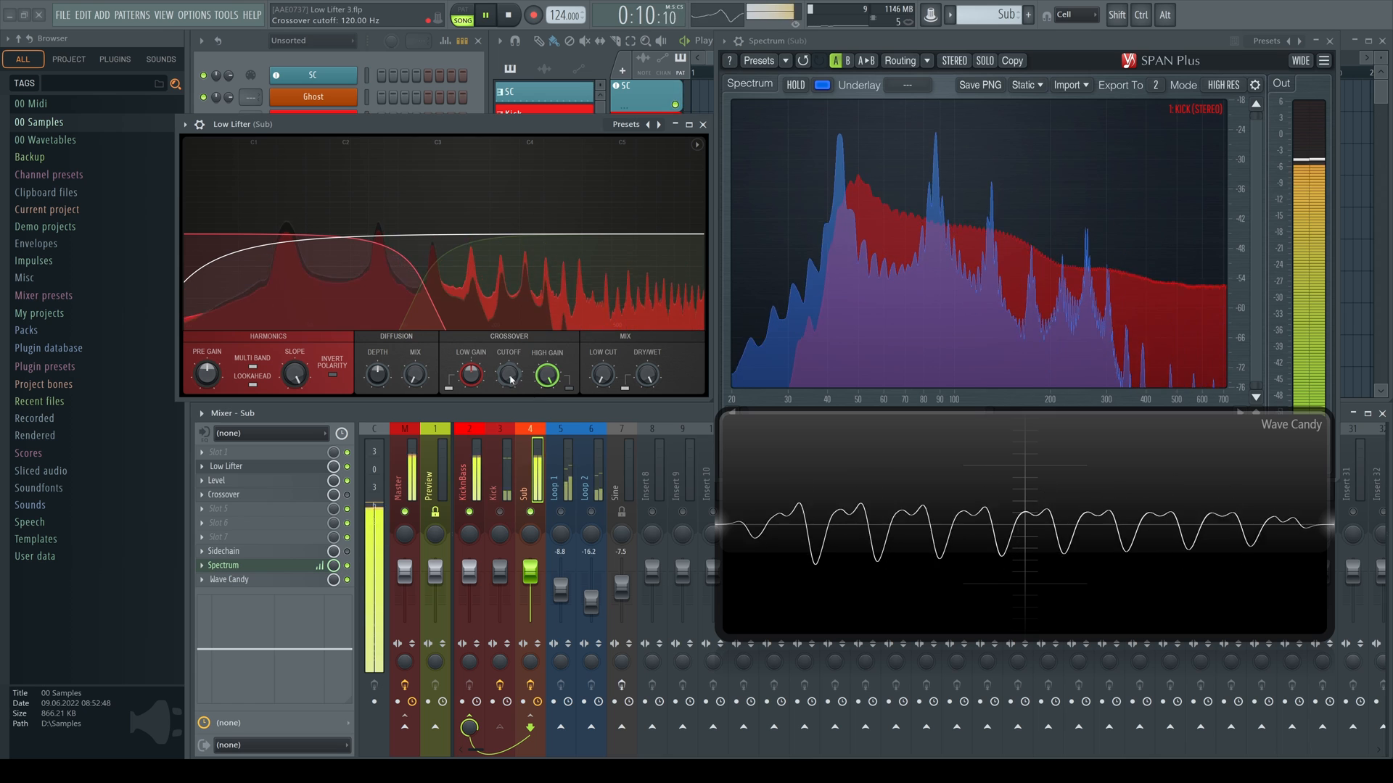
pyautogui.moveTo(509, 375); pyautogui.dragTo(509, 389)
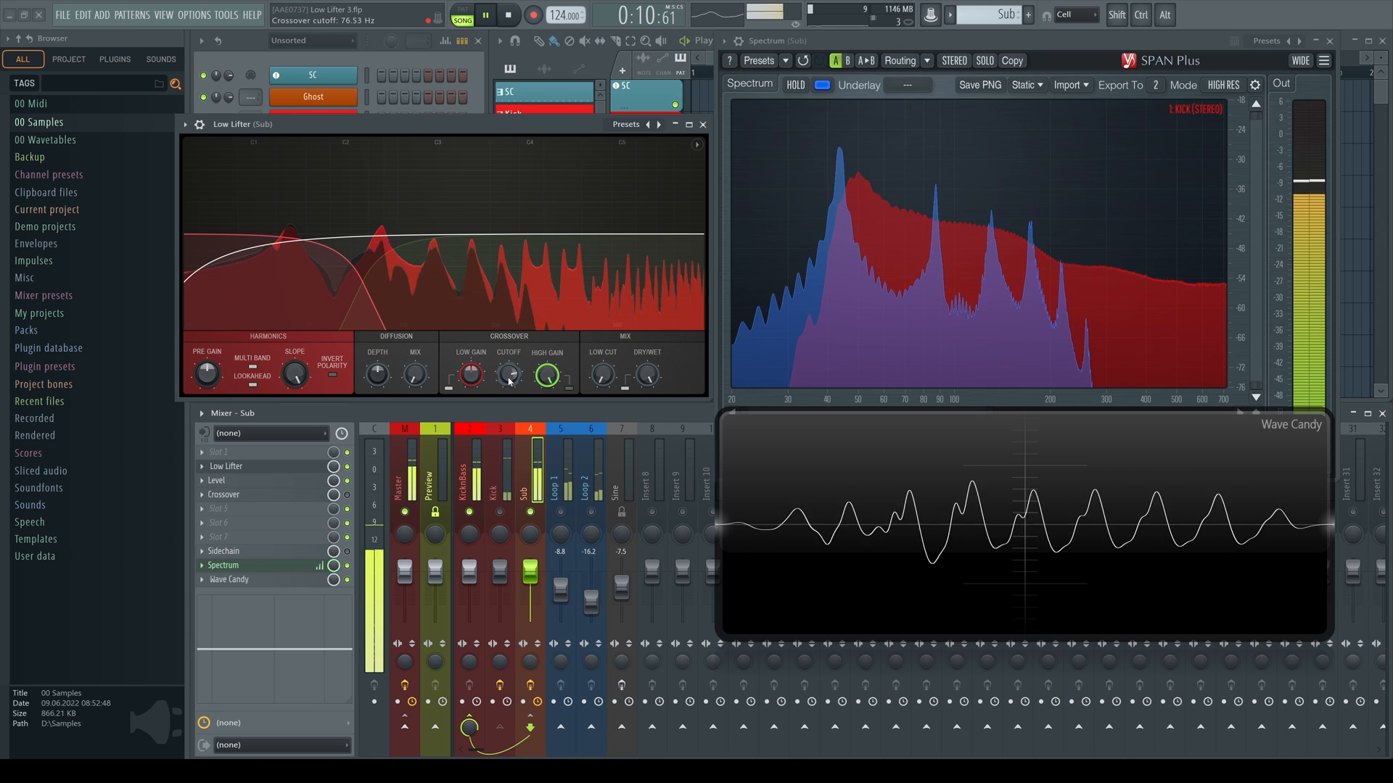
pyautogui.moveTo(508, 374); pyautogui.dragTo(509, 372)
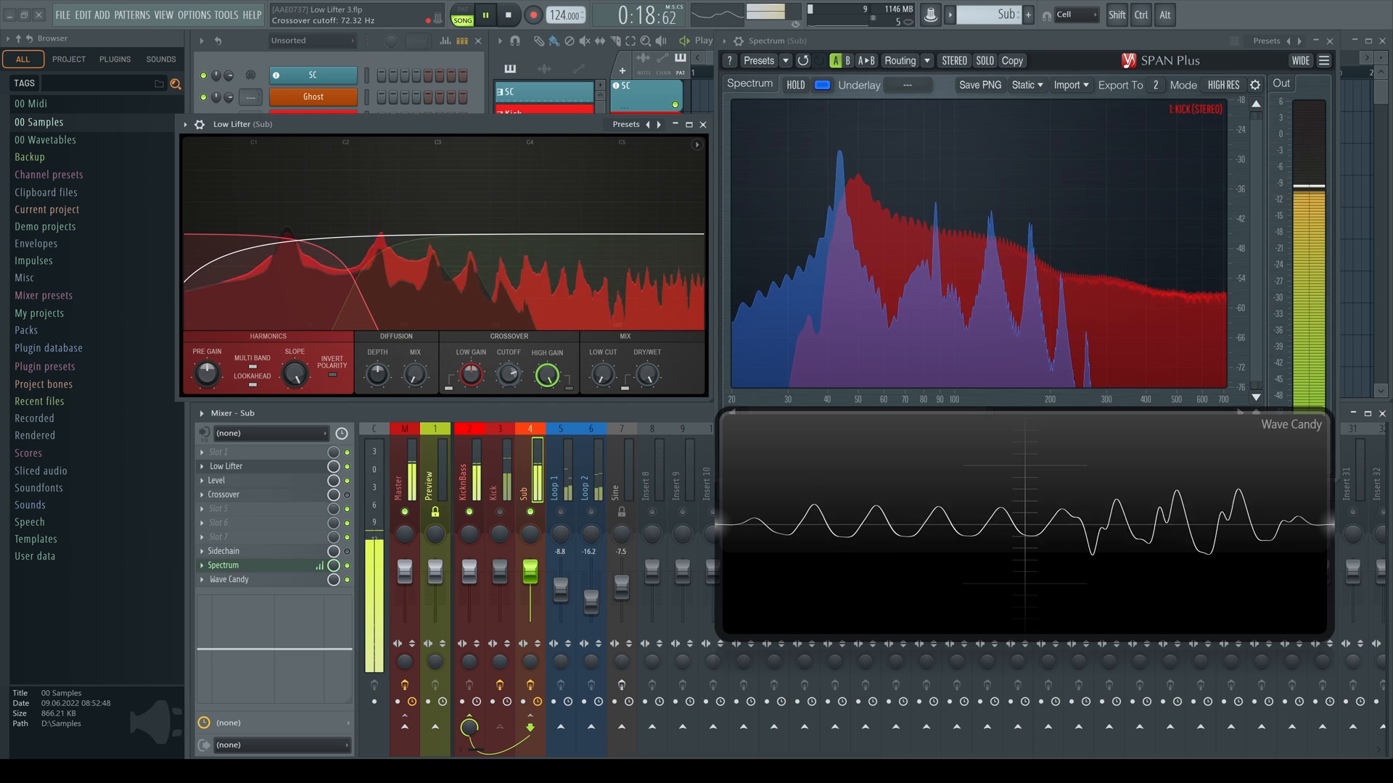
pyautogui.moveTo(509, 379); pyautogui.dragTo(508, 379)
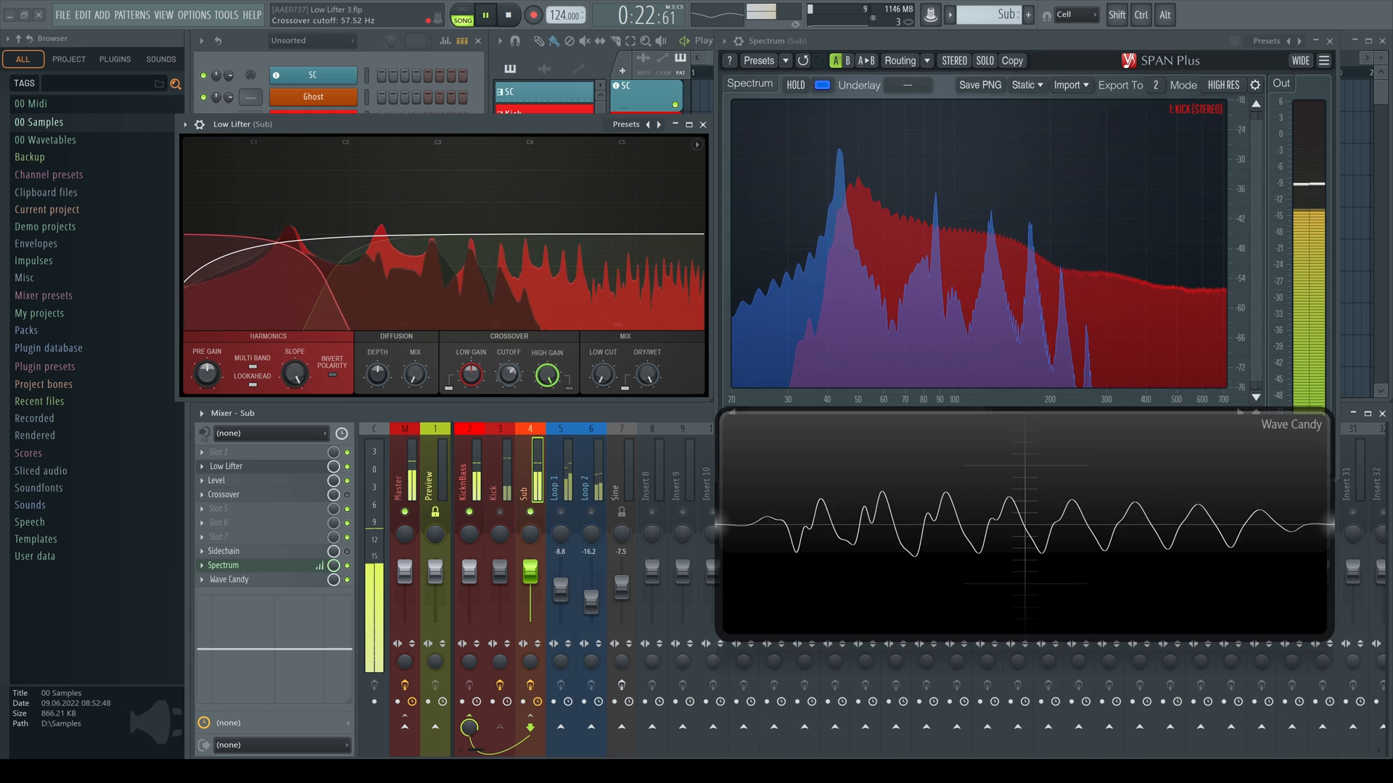
pyautogui.moveTo(510, 383)
pyautogui.mouseDown()
pyautogui.moveTo(510, 425)
pyautogui.moveTo(510, 373)
pyautogui.mouseUp()
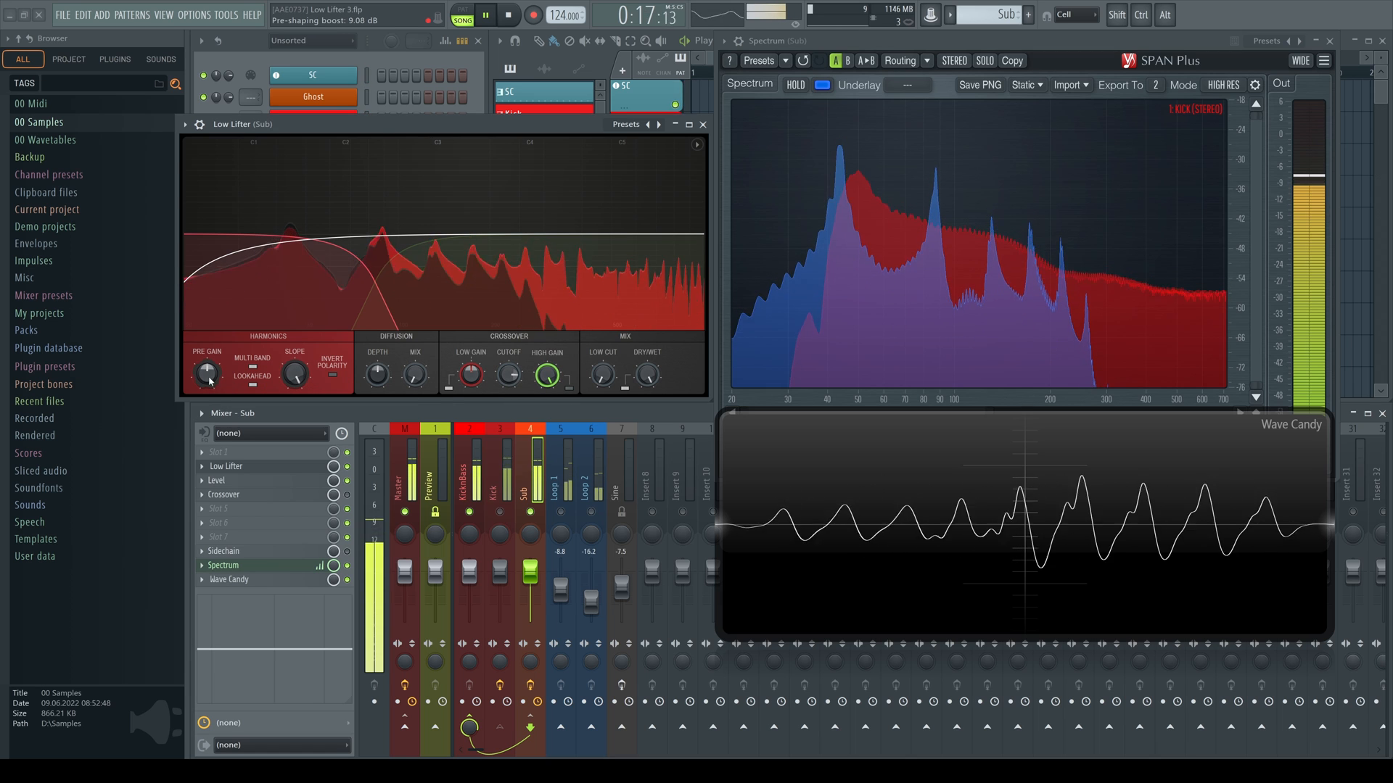
# Raise Low Lifter's pre gain and adjust the slope, and rebalance the crossover with the high band enabled, low gain raised and high gain reduced.
pyautogui.moveTo(207, 374); pyautogui.dragTo(207, 369)
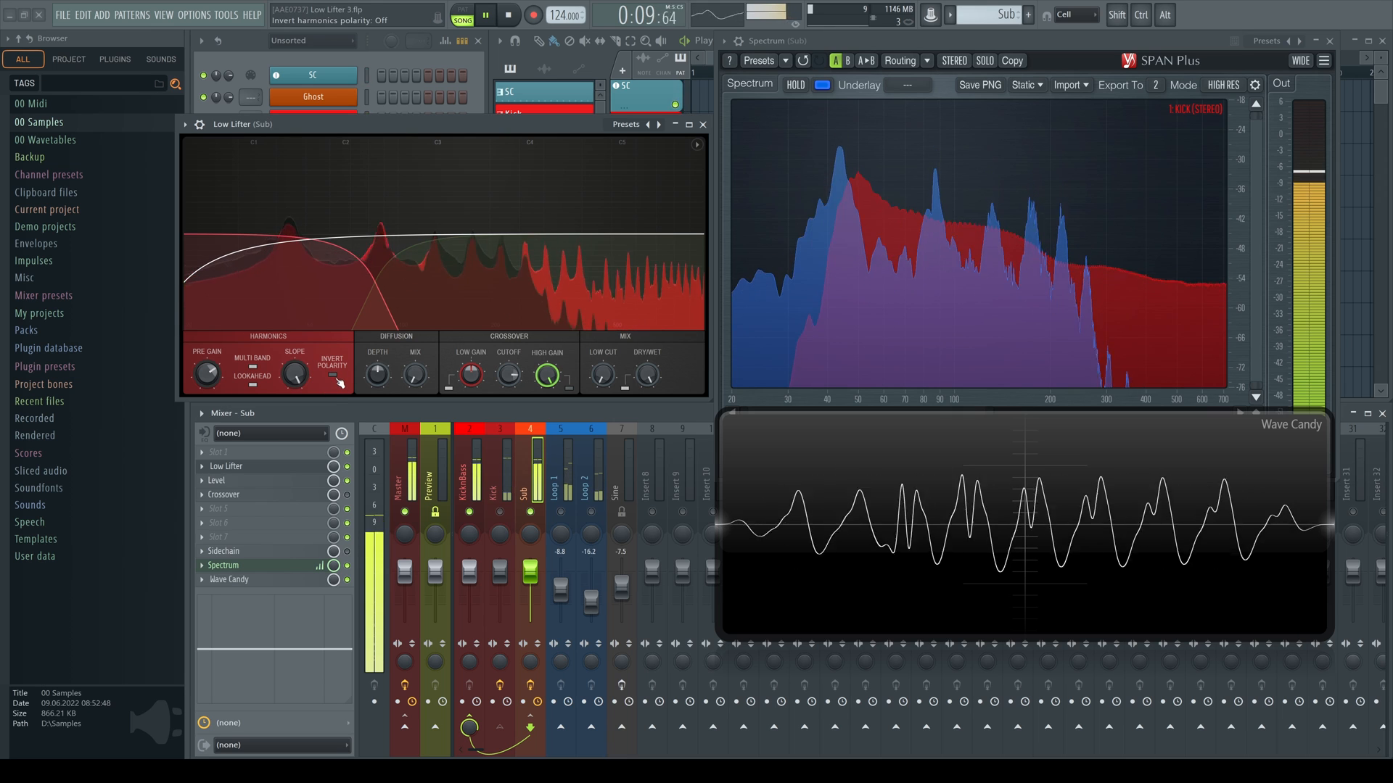
pyautogui.moveTo(296, 374); pyautogui.dragTo(296, 410)
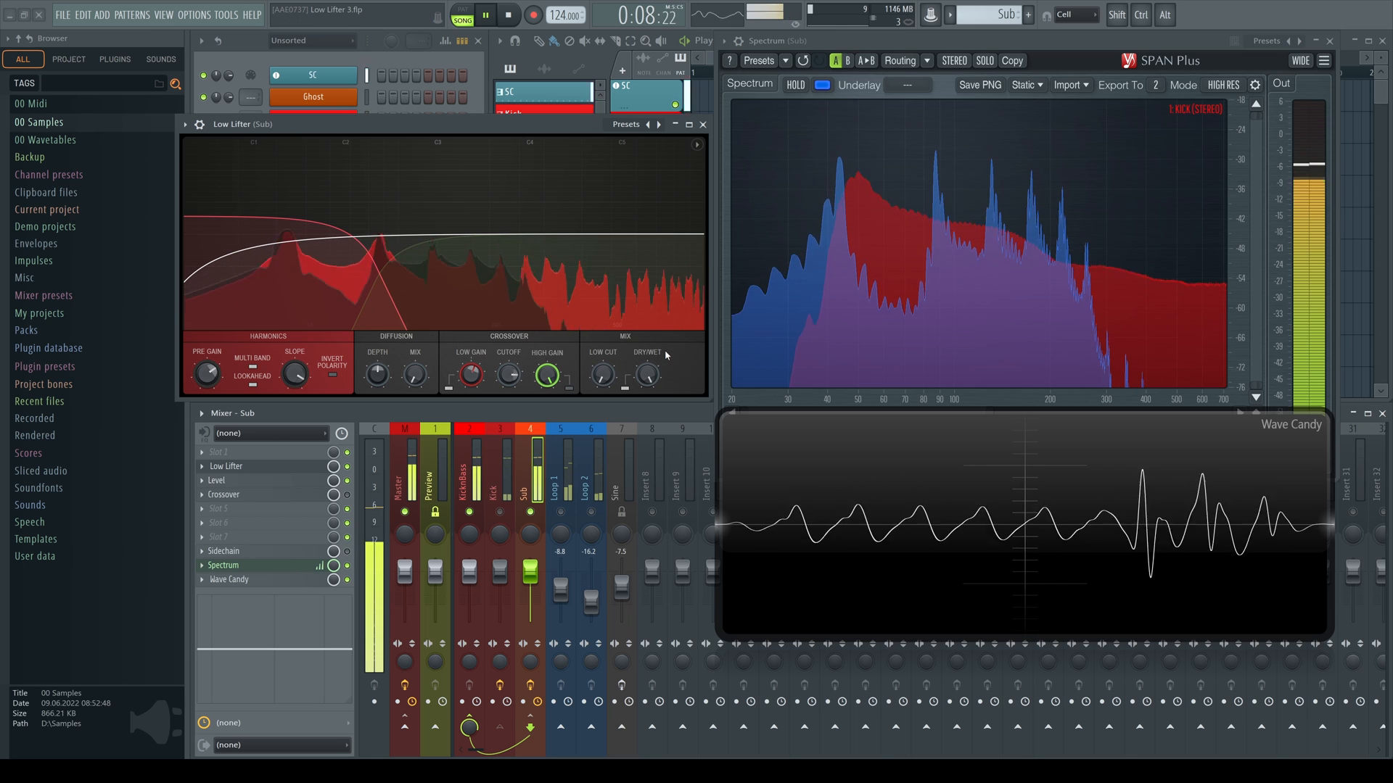
pyautogui.click(569, 391)
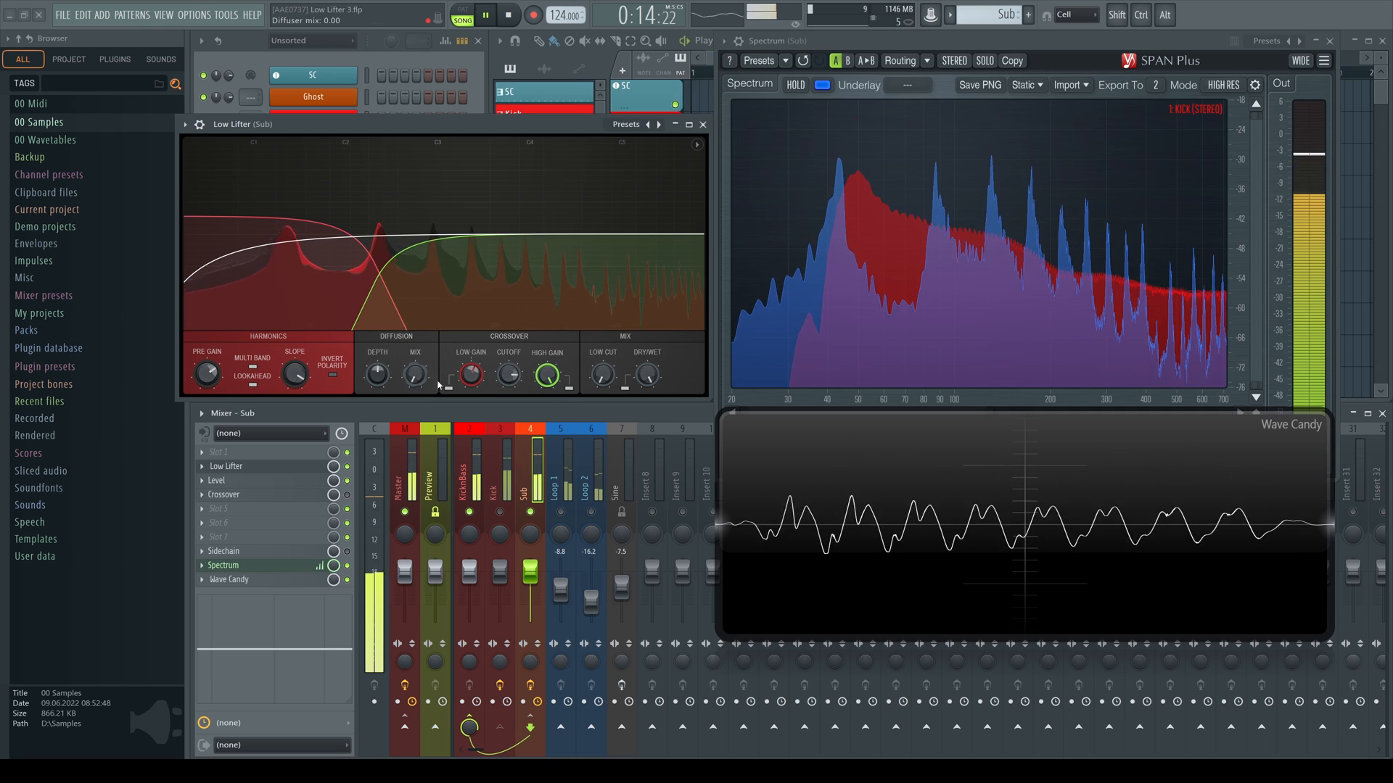
pyautogui.moveTo(471, 374); pyautogui.dragTo(547, 389)
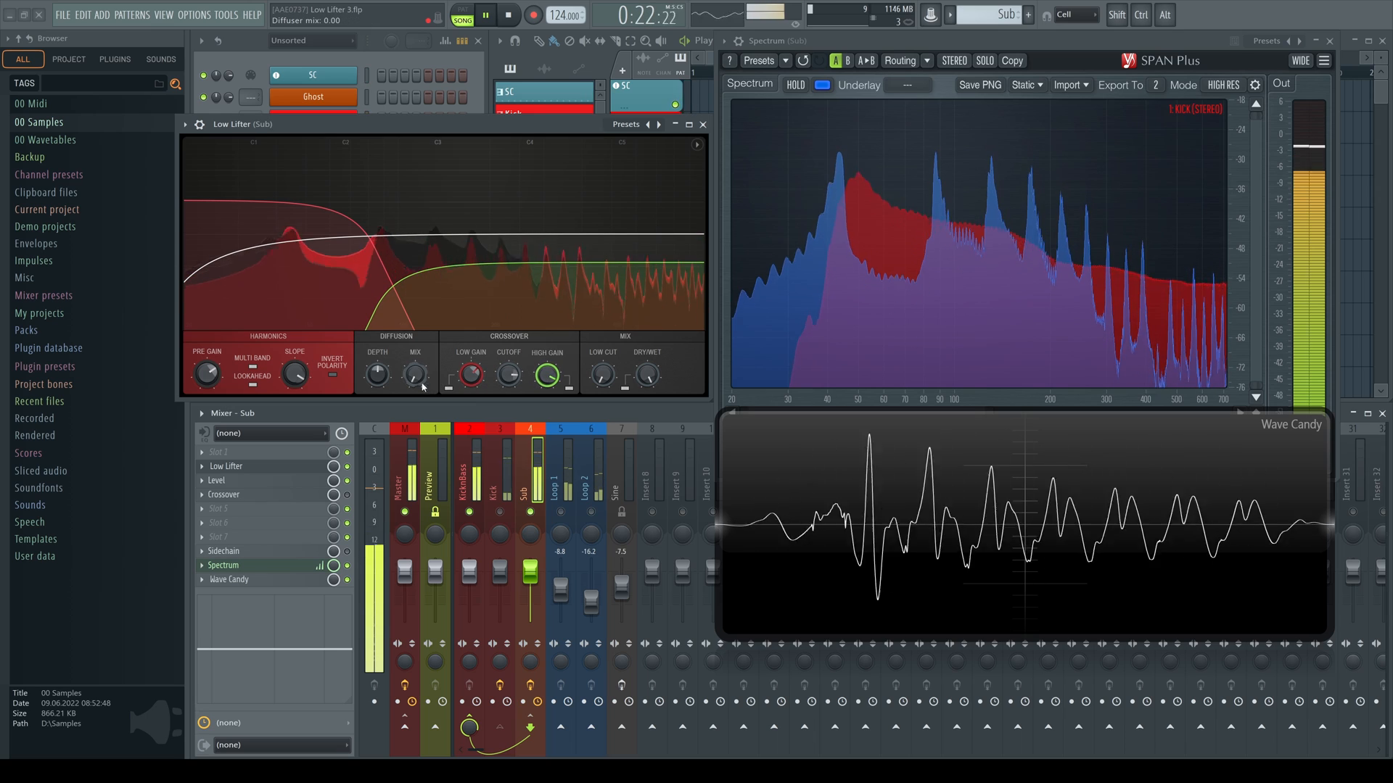
# Raise Low Lifter's diffusion mix and try out negative diffusion depths, ending at a diffuser coefficient of -0.44.
pyautogui.moveTo(424, 386); pyautogui.dragTo(424, 357)
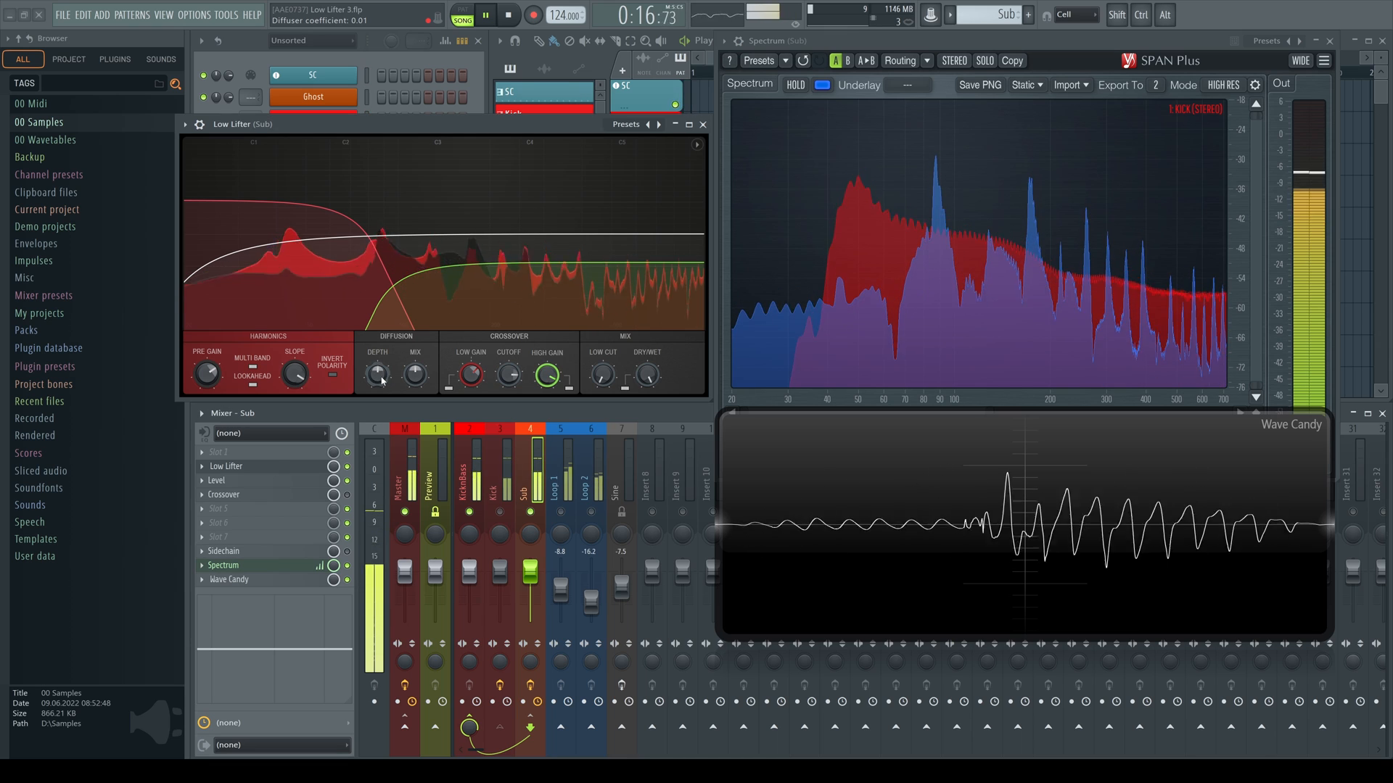
pyautogui.moveTo(383, 381); pyautogui.dragTo(382, 410)
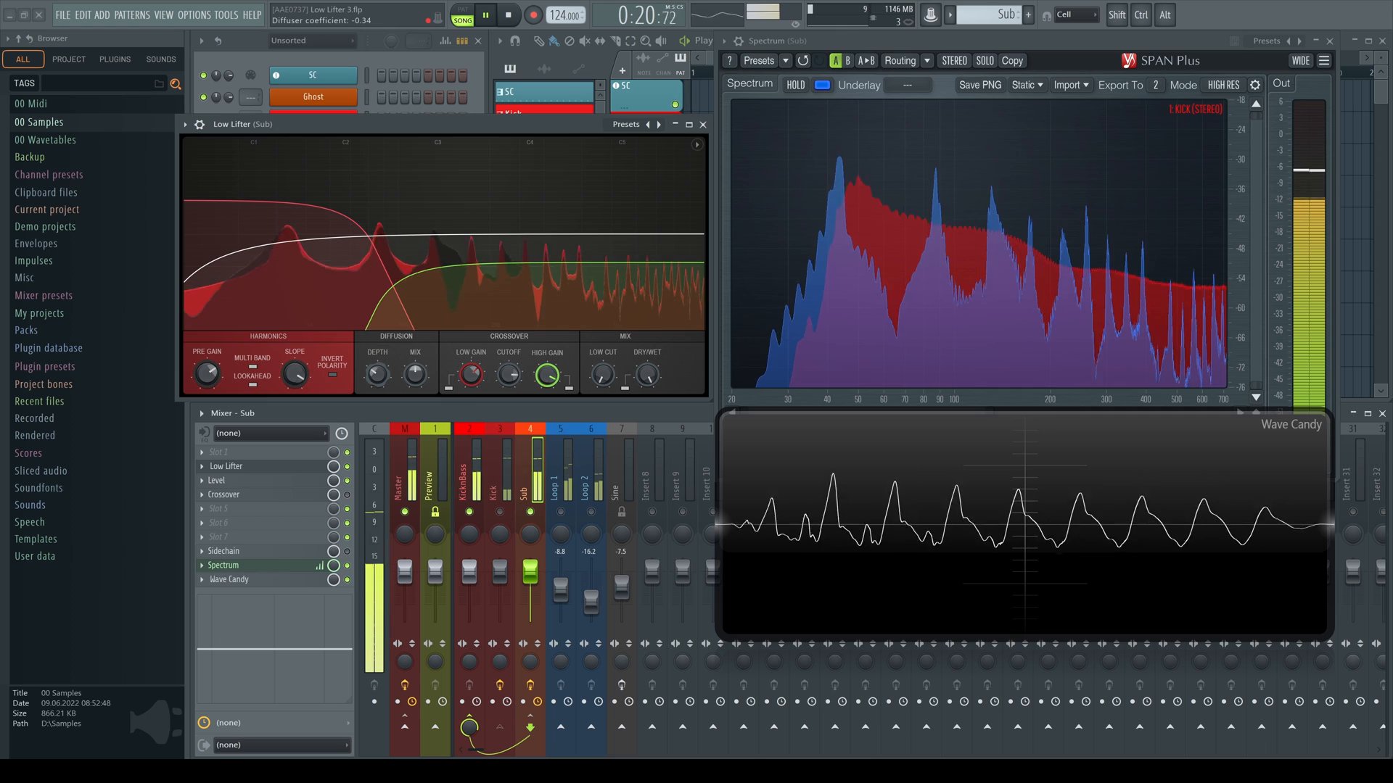
pyautogui.moveTo(840, 169)
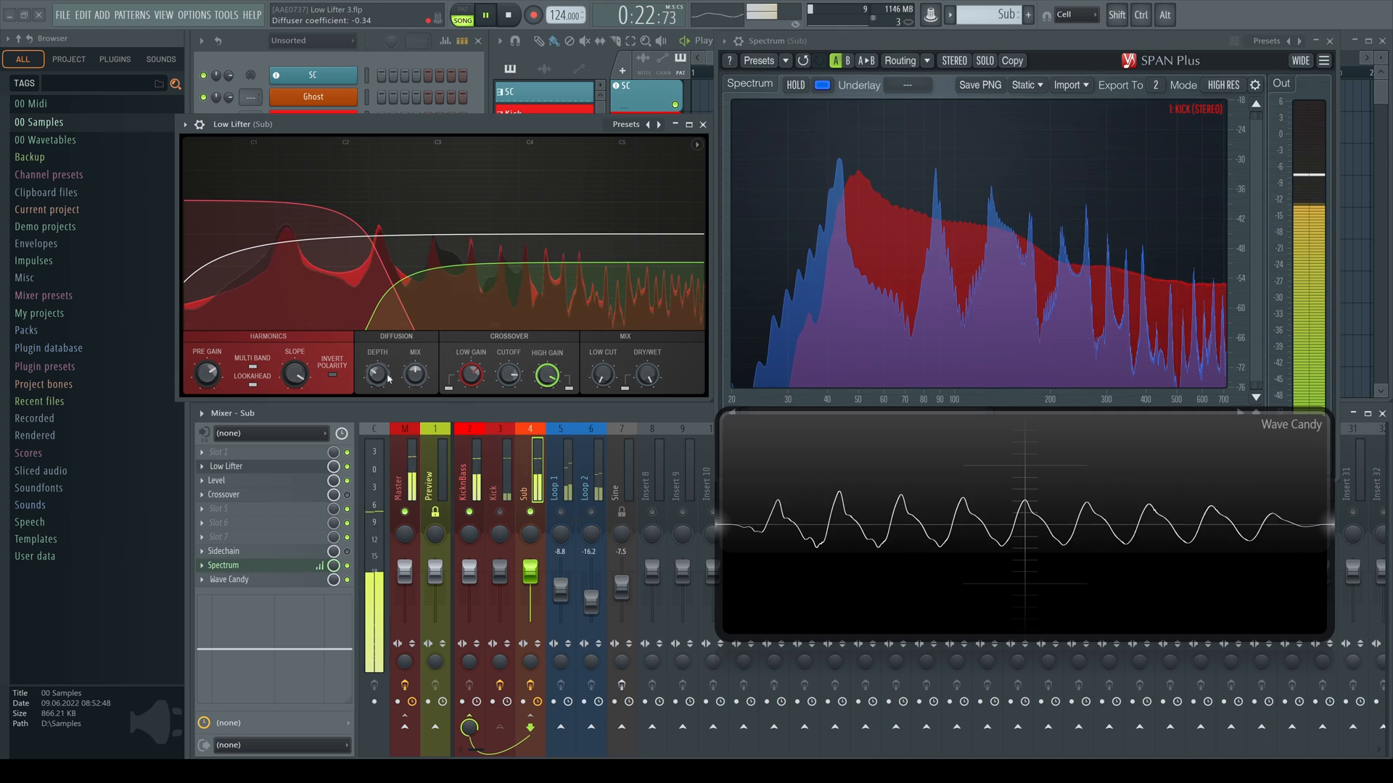
pyautogui.moveTo(377, 375)
pyautogui.mouseDown()
pyautogui.moveTo(377, 349)
pyautogui.moveTo(377, 393)
pyautogui.mouseUp()
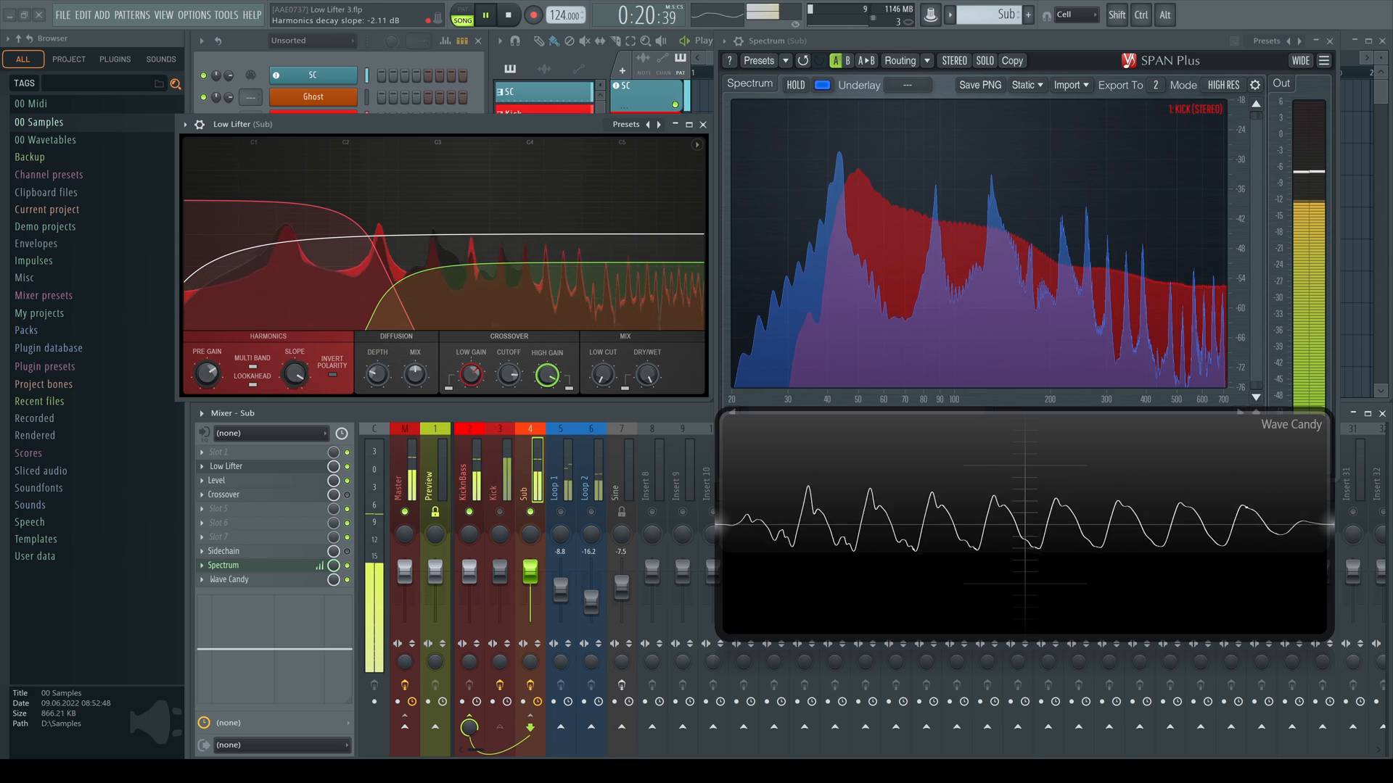
# Try out different harmonics decay slopes in Low Lifter while the Sub plays.
pyautogui.moveTo(297, 377); pyautogui.dragTo(297, 387)
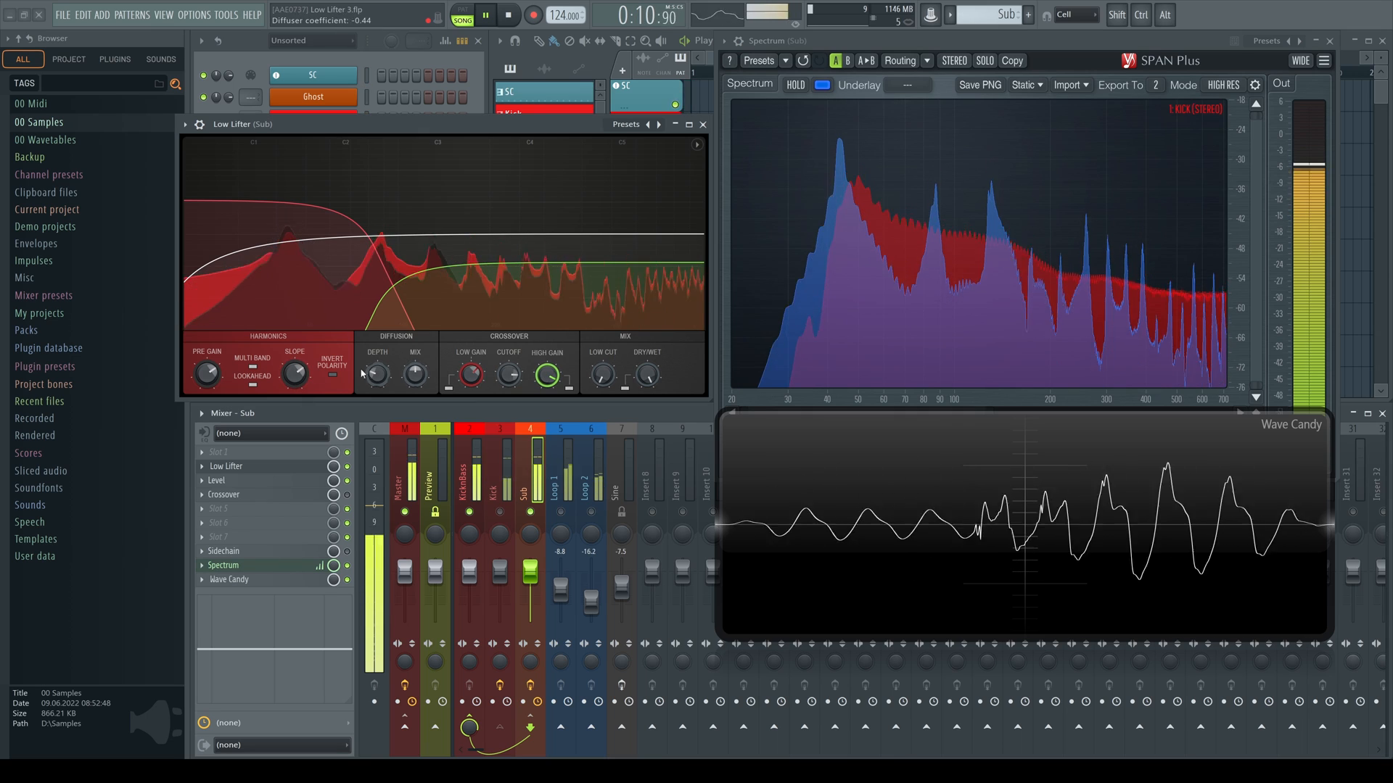
pyautogui.moveTo(294, 375); pyautogui.dragTo(294, 404)
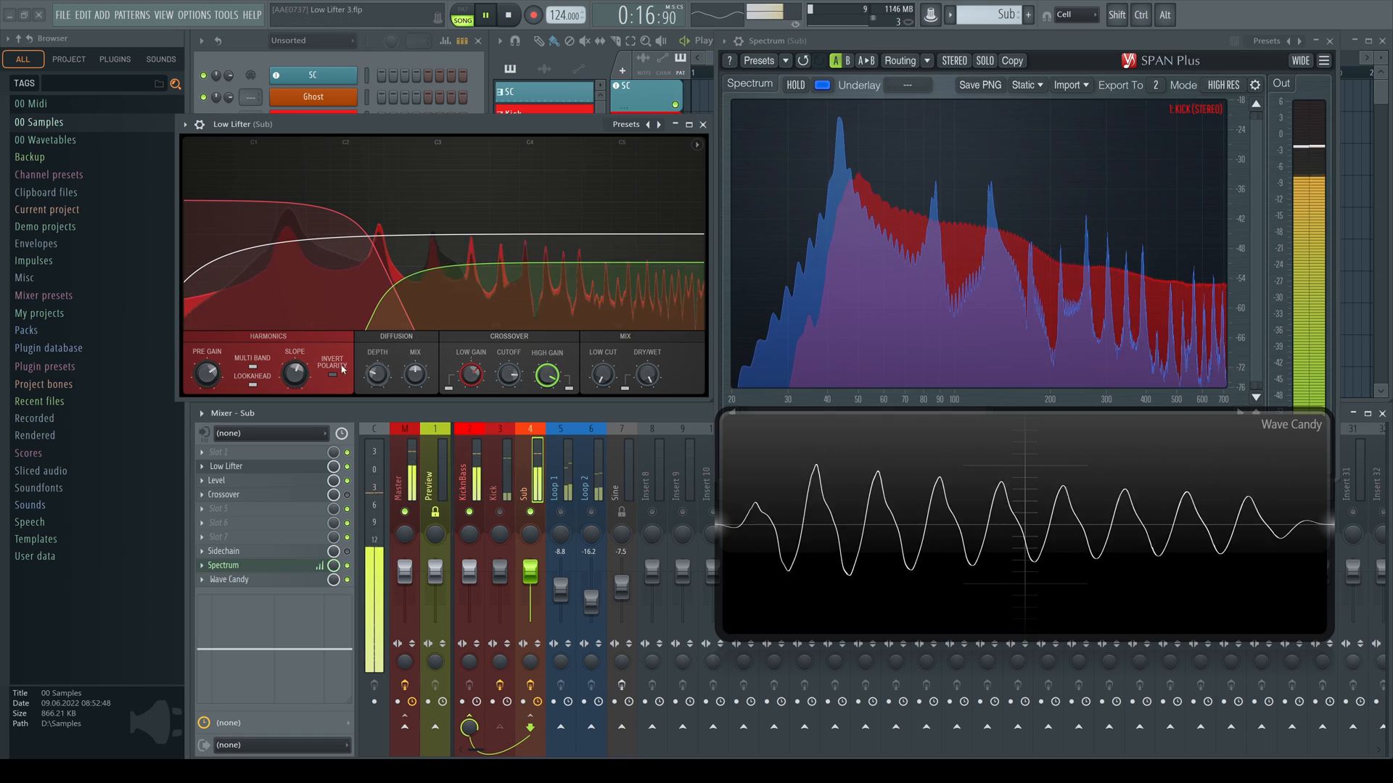
pyautogui.moveTo(304, 371); pyautogui.dragTo(303, 320)
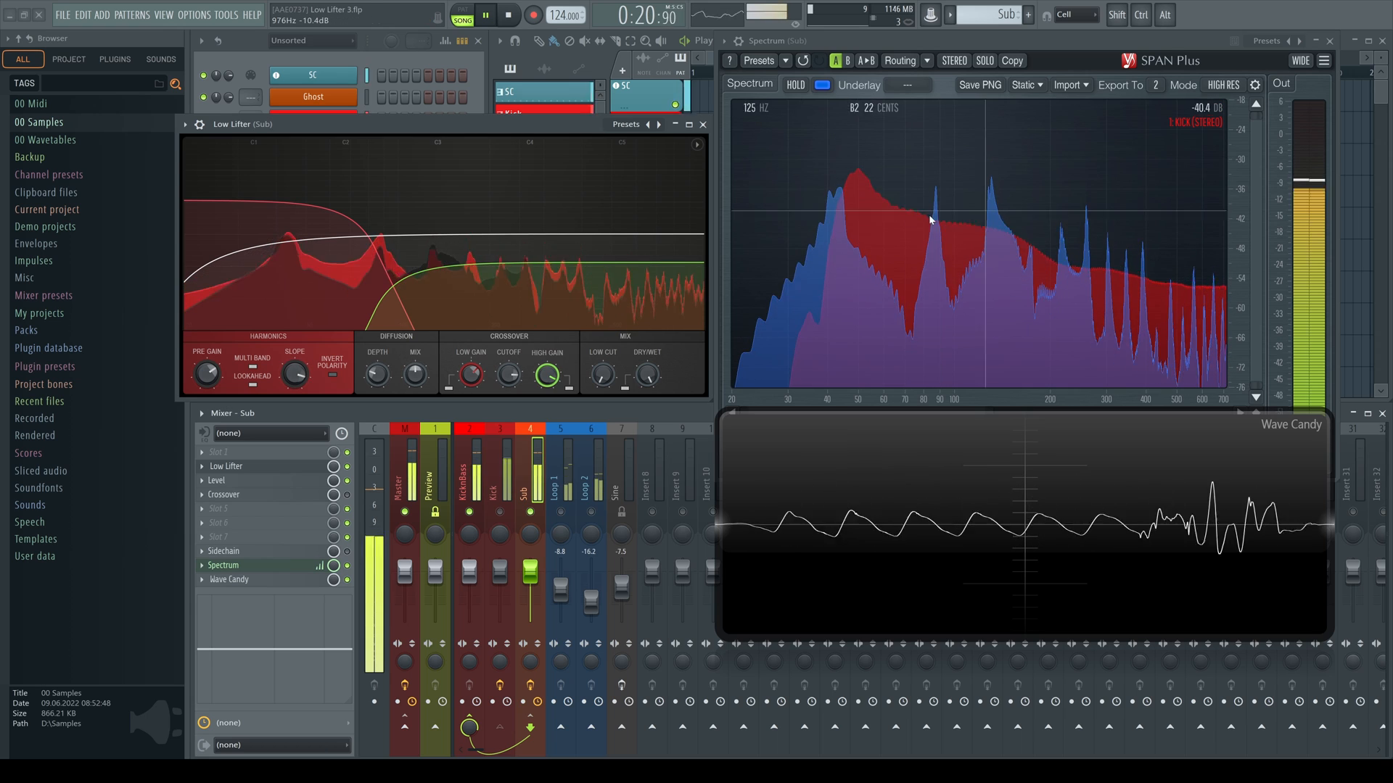
# Set Low Lifter's low band gain to about 2.89 dB and invert the harmonics polarity.
pyautogui.moveTo(470, 374)
pyautogui.mouseDown()
pyautogui.moveTo(471, 358)
pyautogui.moveTo(475, 379)
pyautogui.mouseUp()
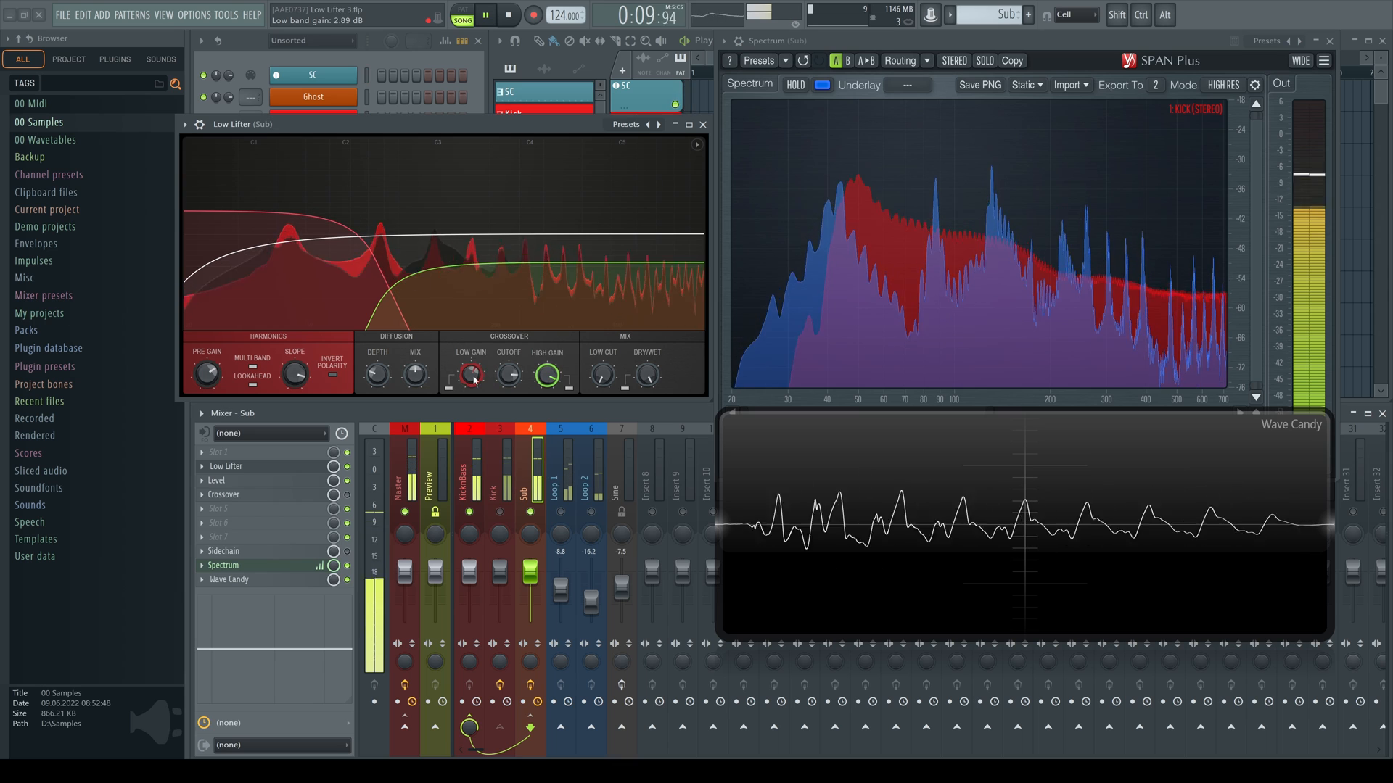
pyautogui.click(333, 376)
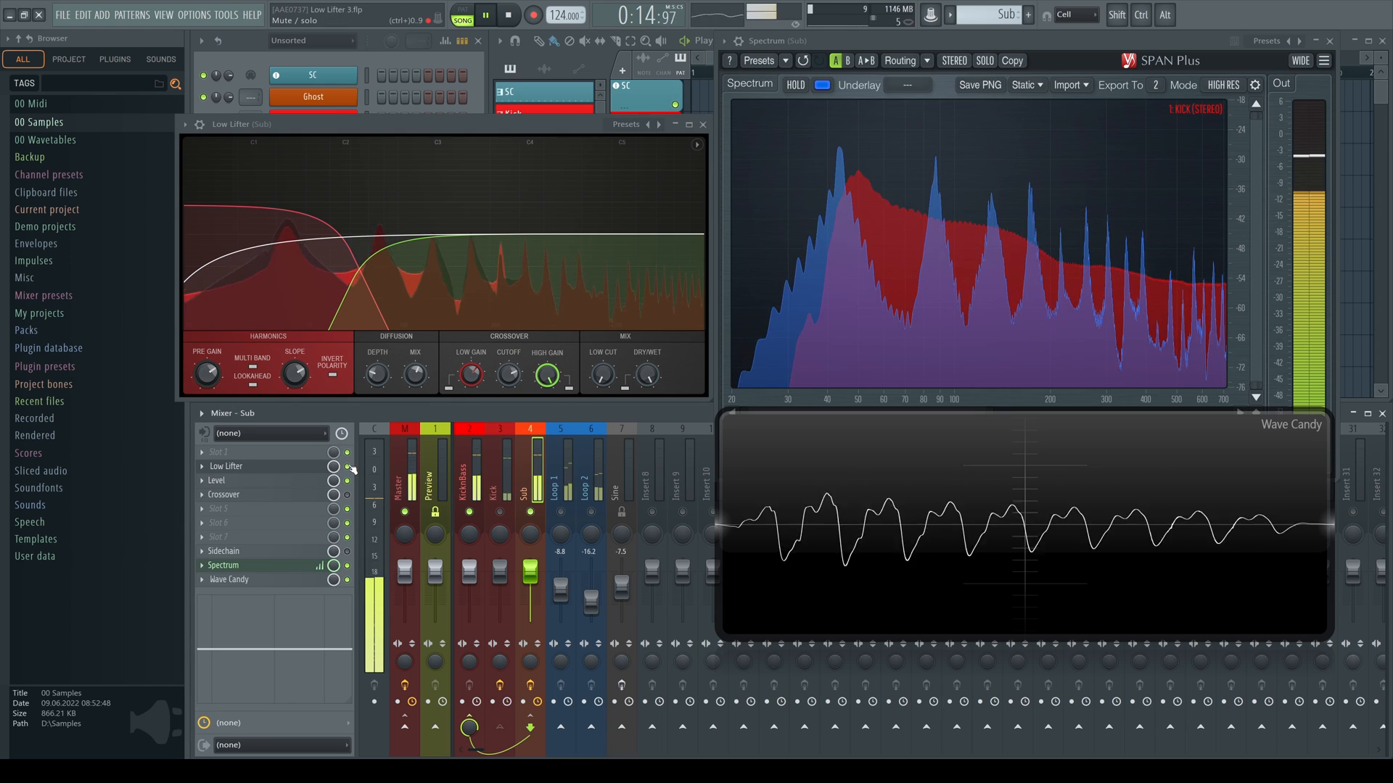
# Bring all tracks back into the mix and compare the Sub with Low Lifter's mix level at 0% and 100%.
pyautogui.rightClick(532, 513)
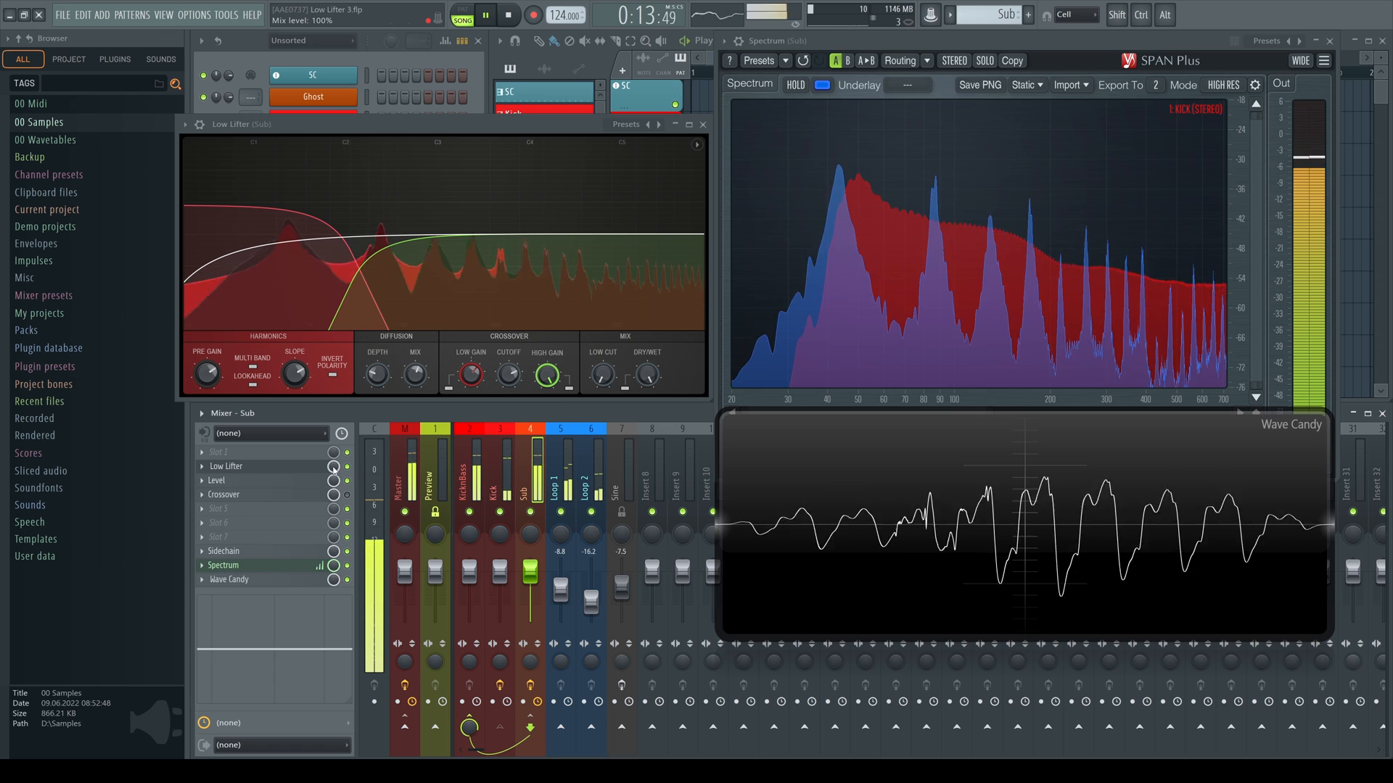
pyautogui.moveTo(334, 466); pyautogui.dragTo(333, 541)
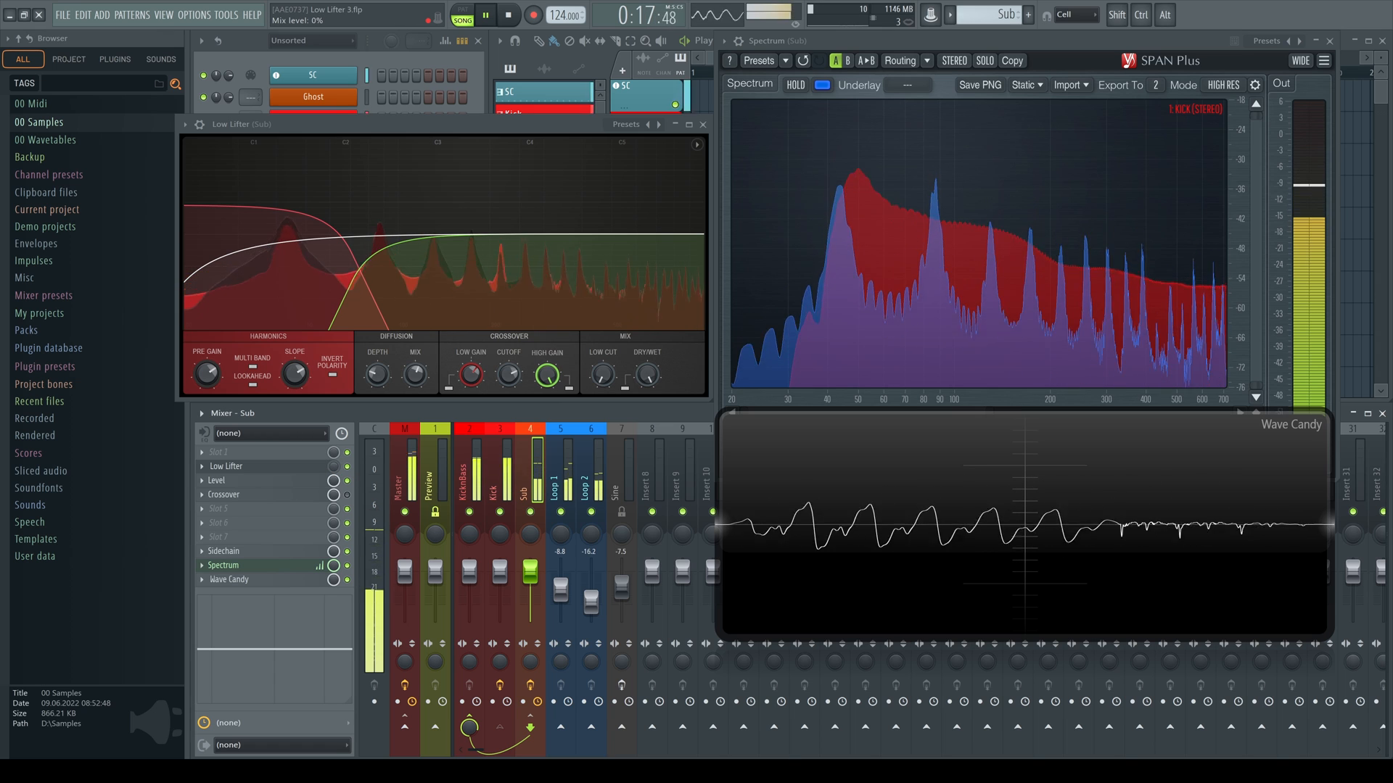
pyautogui.moveTo(333, 466); pyautogui.dragTo(333, 381)
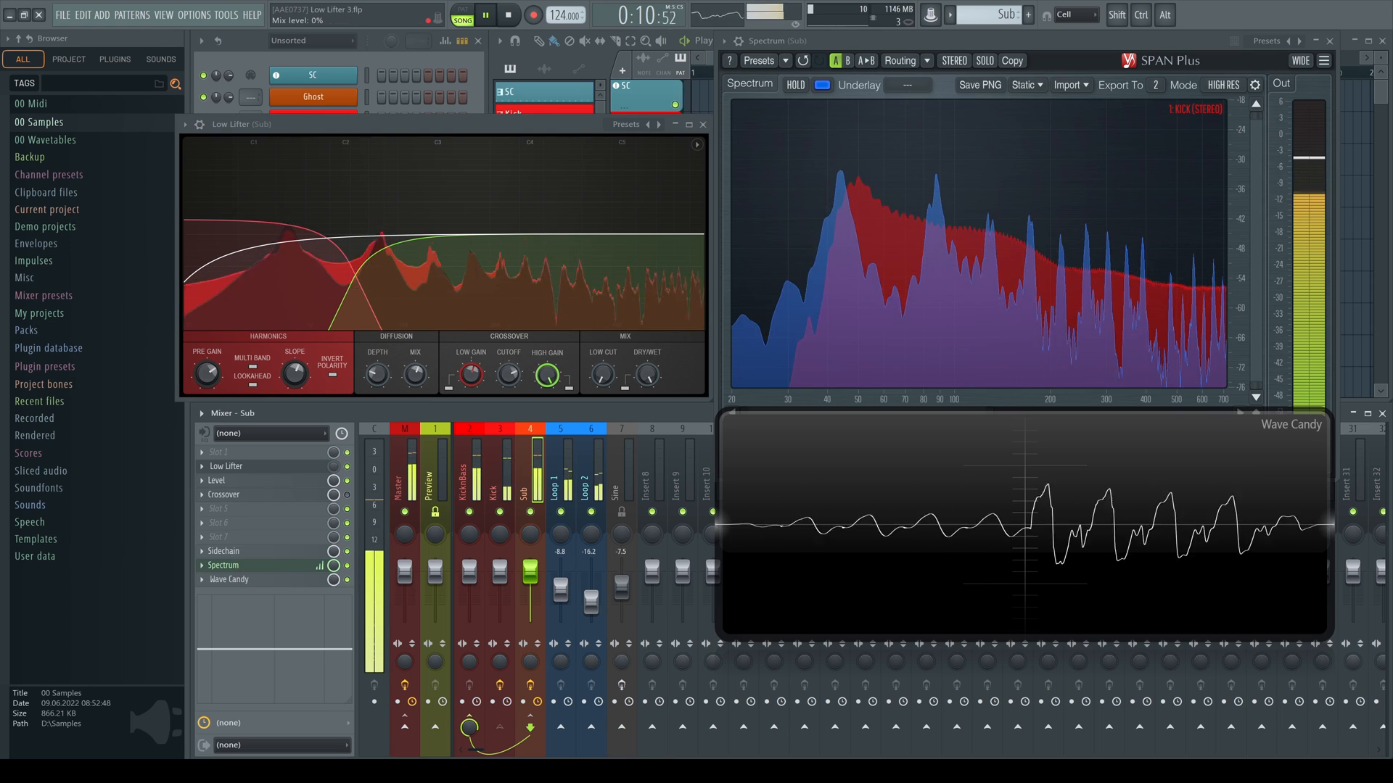
pyautogui.moveTo(334, 468); pyautogui.dragTo(334, 396)
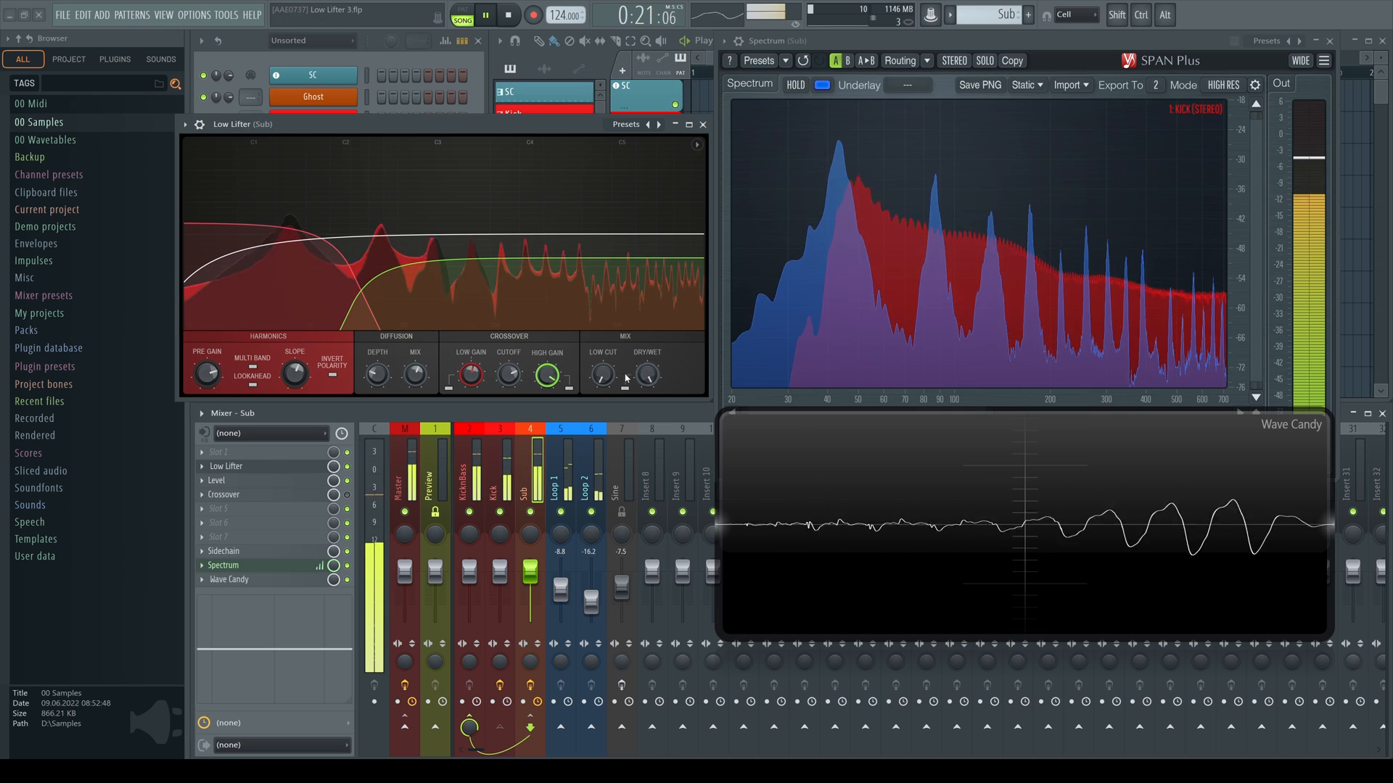
# Set Low Lifter's low cut to about 21.13 Hz and stop playback.
pyautogui.moveTo(603, 375); pyautogui.dragTo(603, 346)
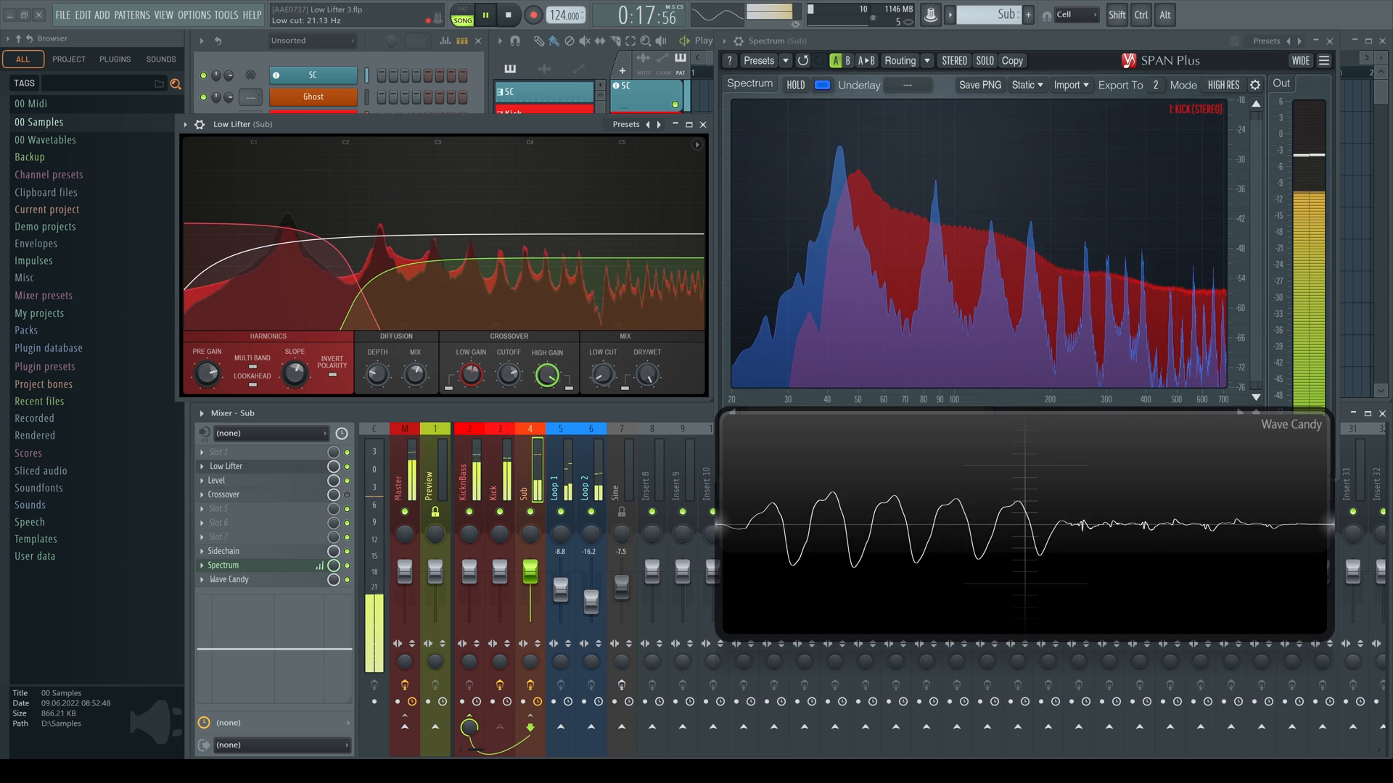
pyautogui.press('space')
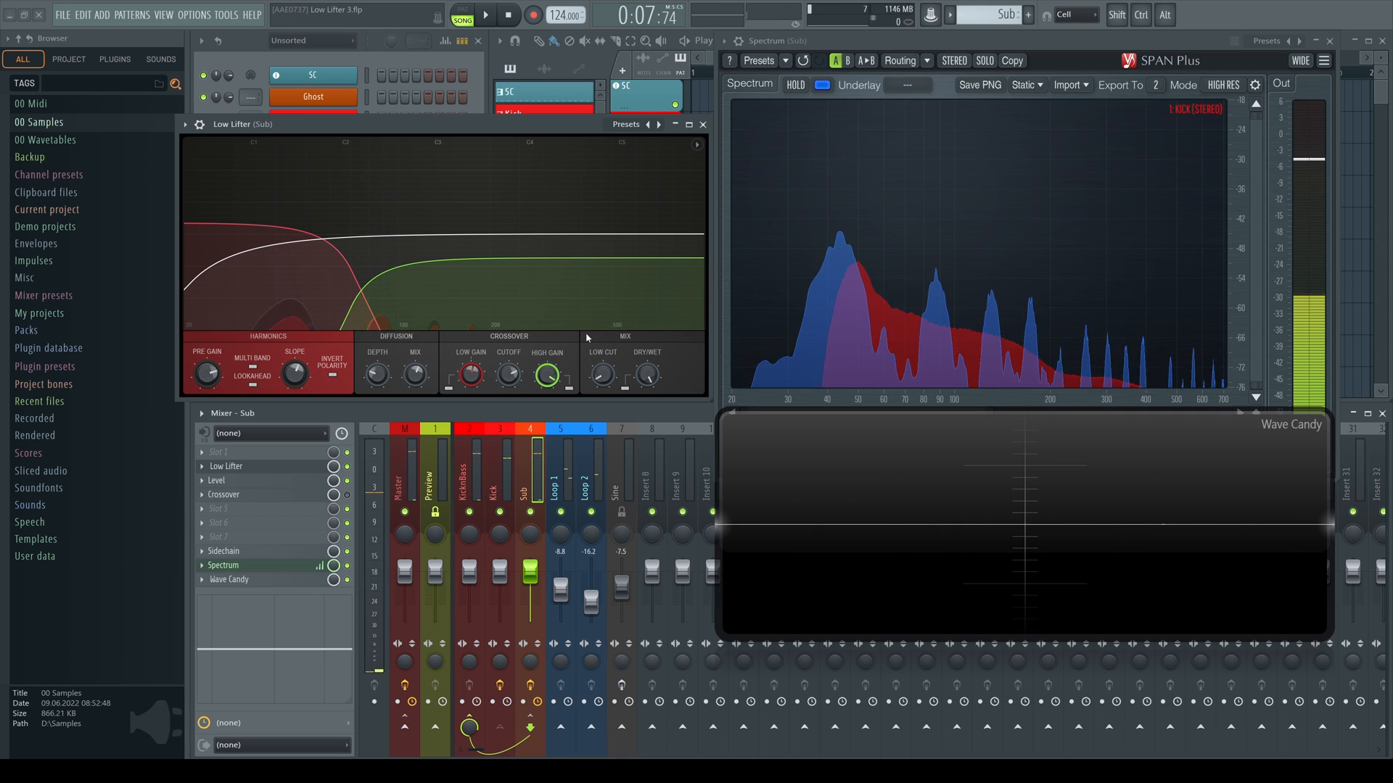